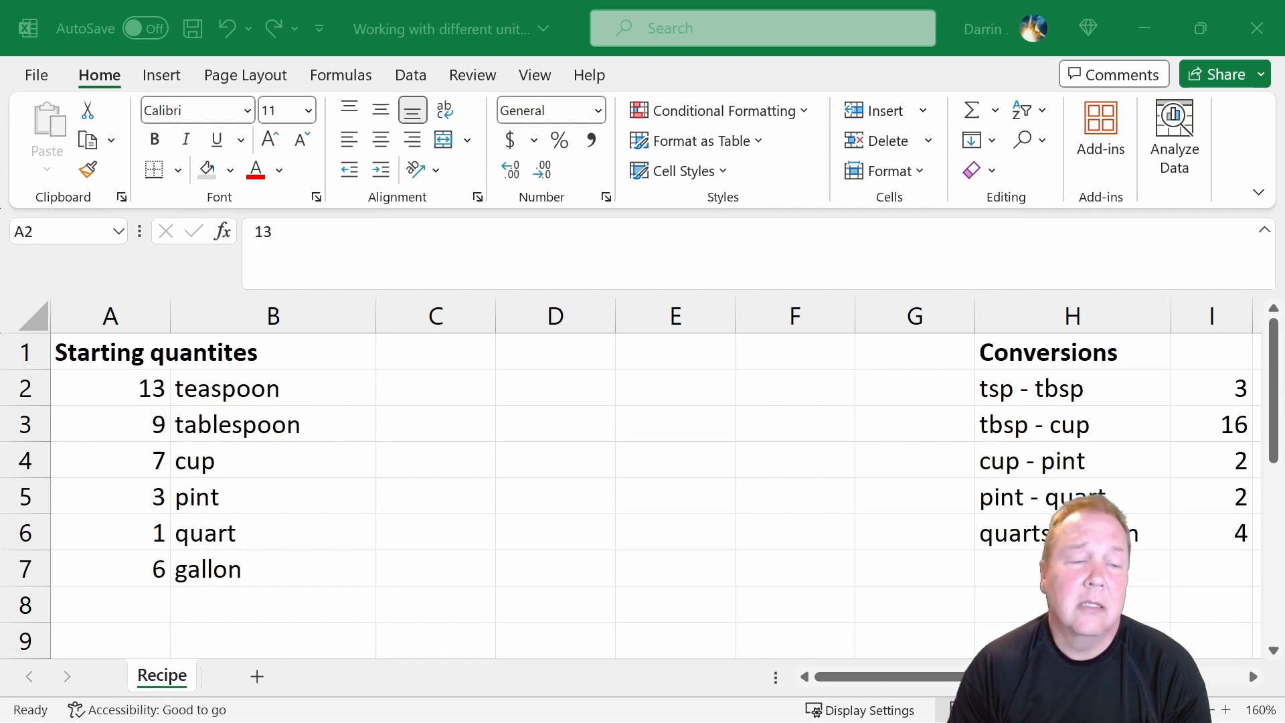
Enter the column heading "teaspoons" in cell C1.
left_click(419, 358)
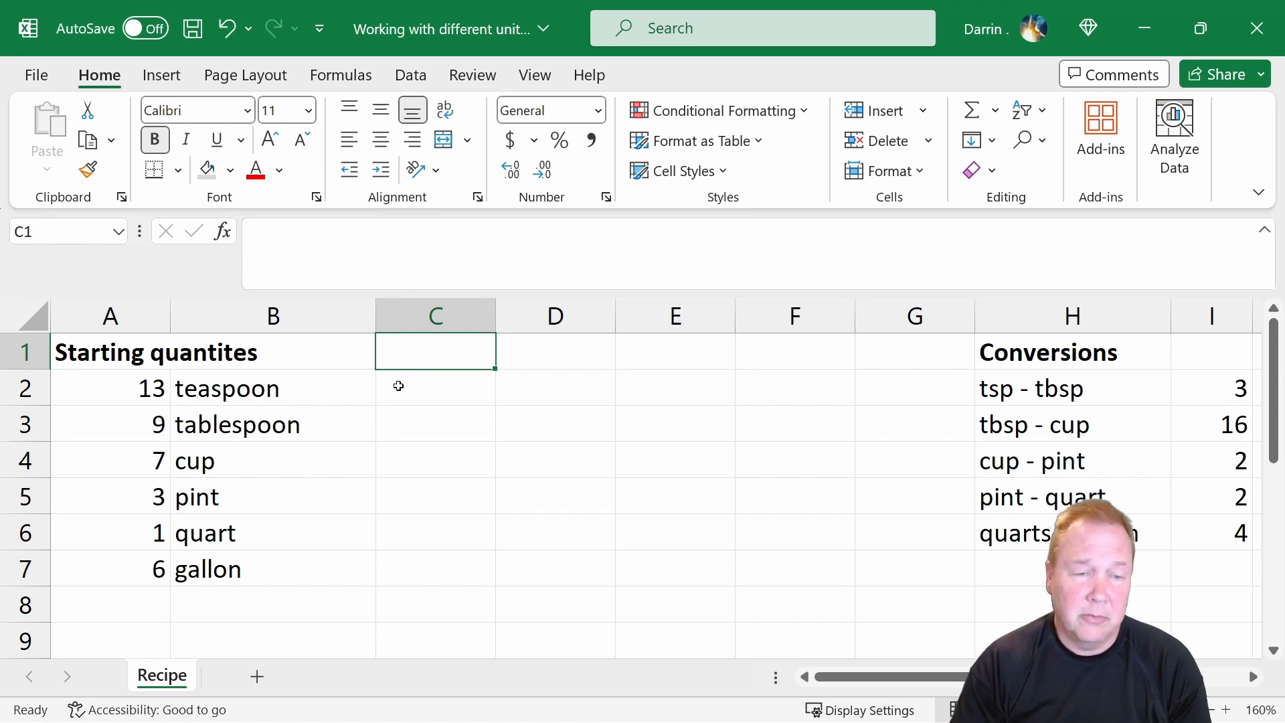
left_click(422, 403)
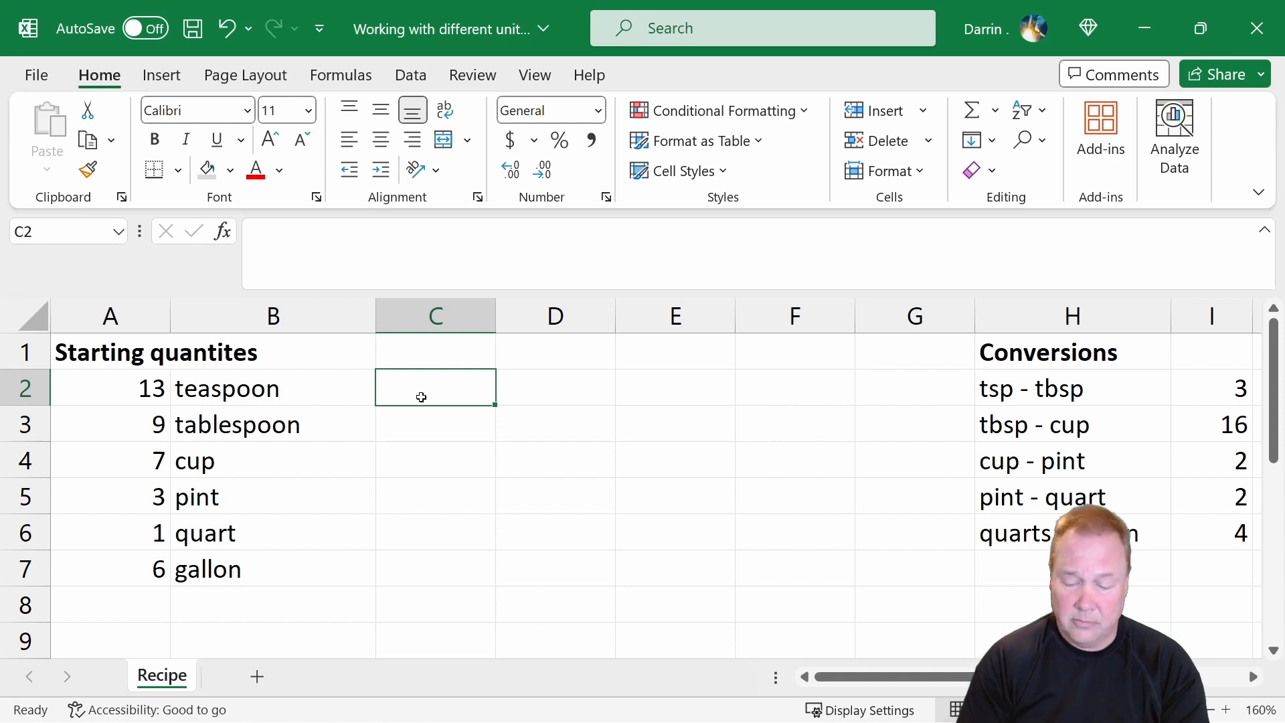
key("Up")
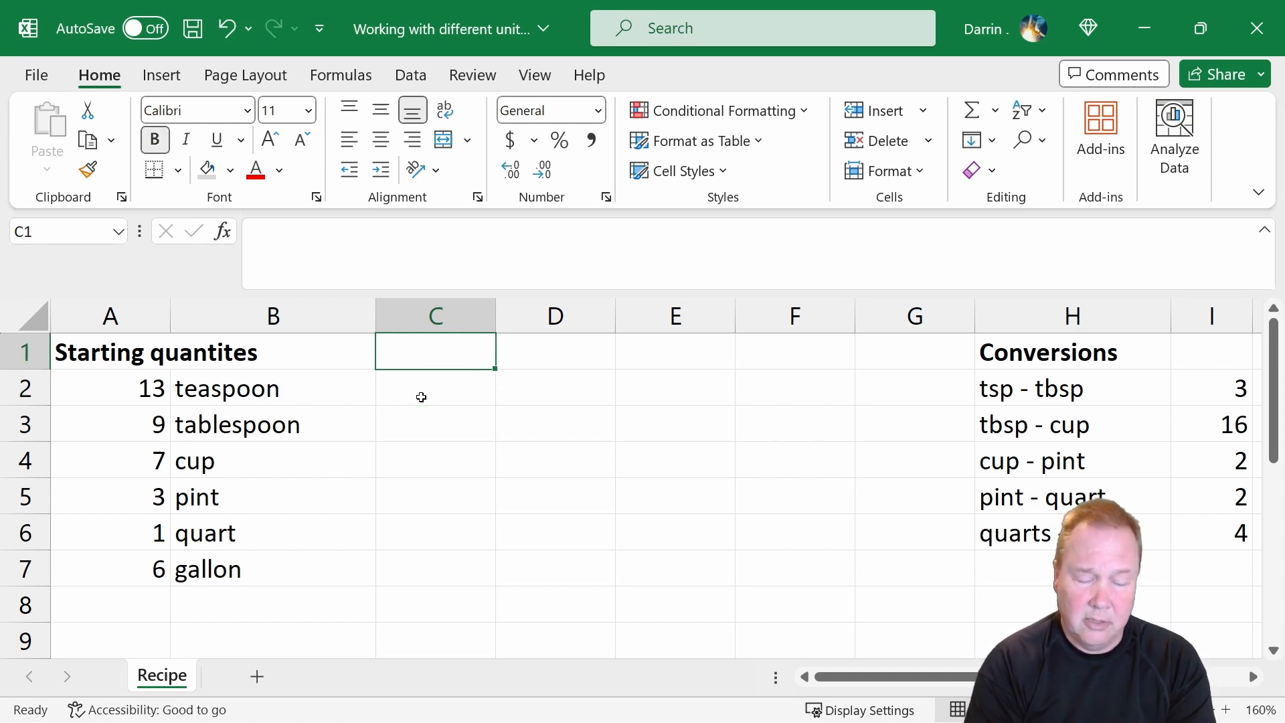
type("teasoon")
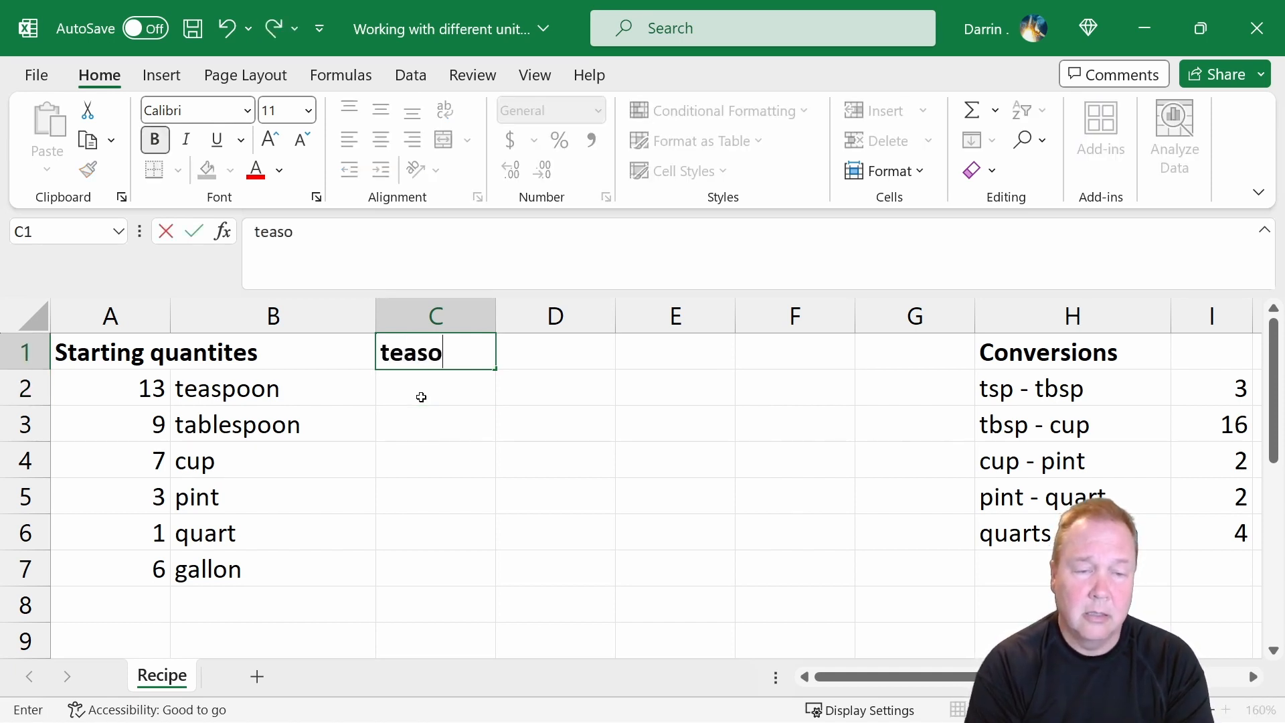
key("BackSpace")
key("BackSpace")
key("BackSpace")
type("poons")
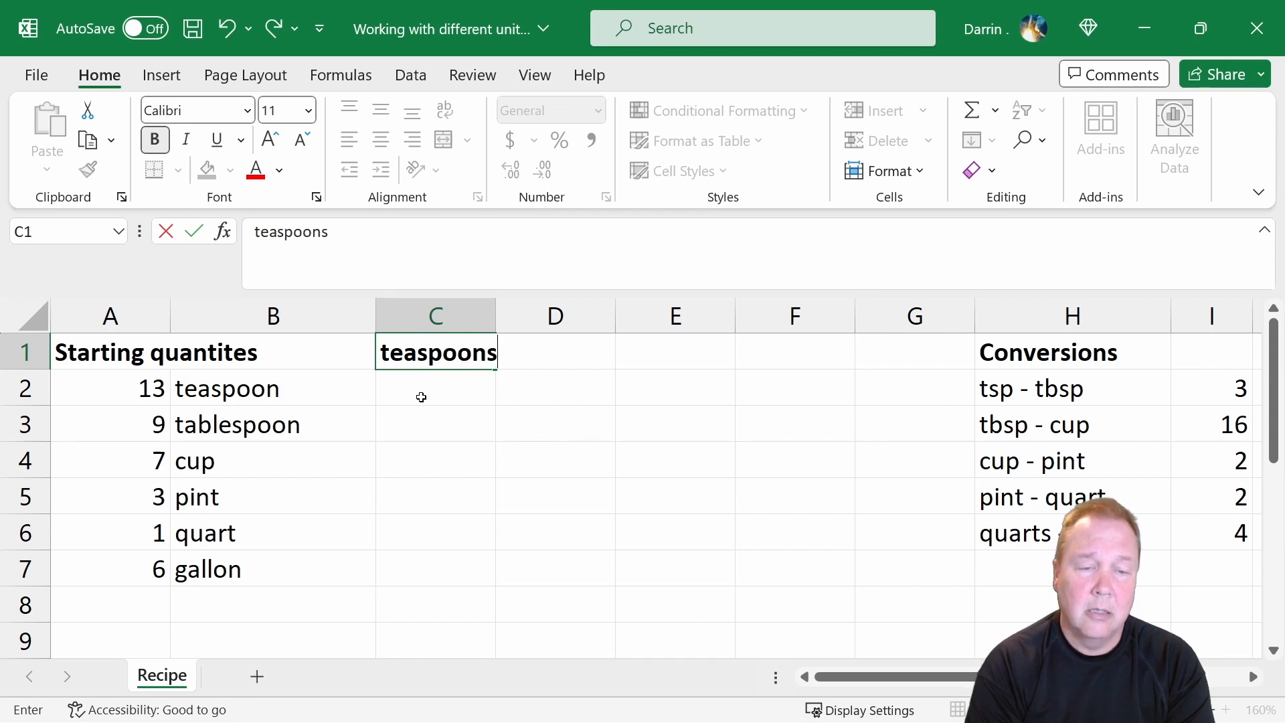
key("Return")
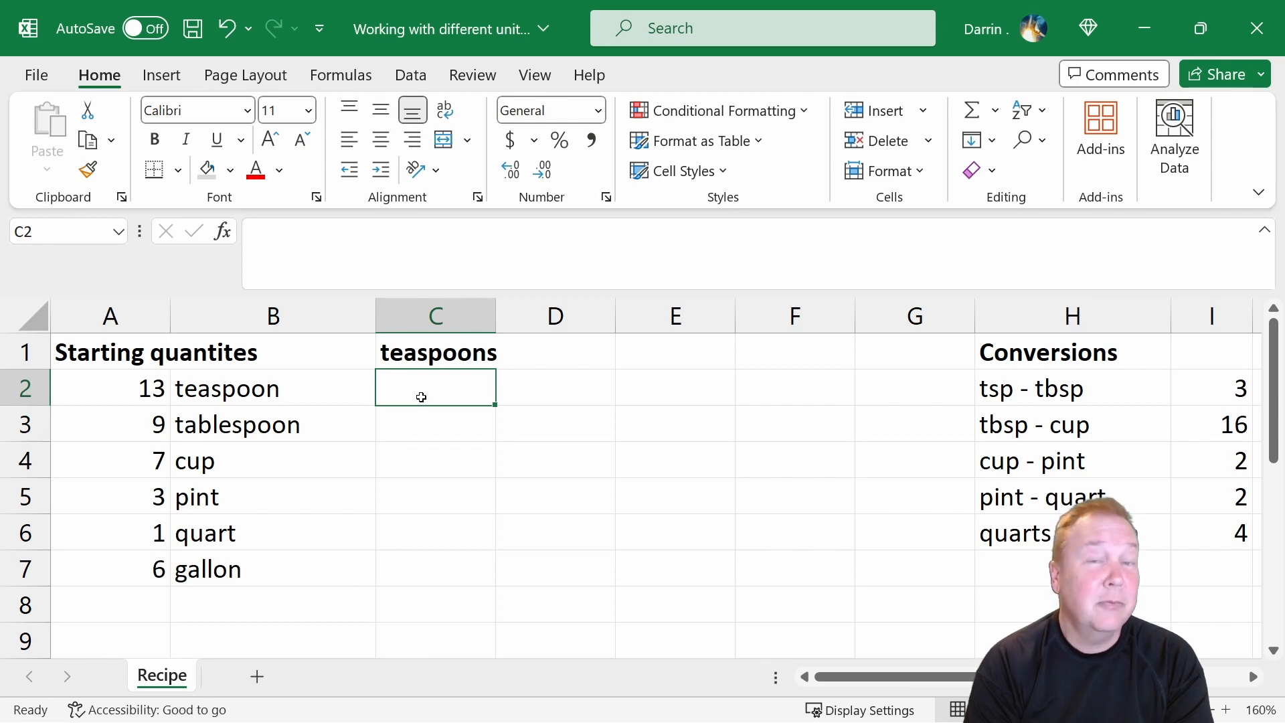
Enter =a2 in C2 to carry the teaspoon quantity into the teaspoons column.
type("=")
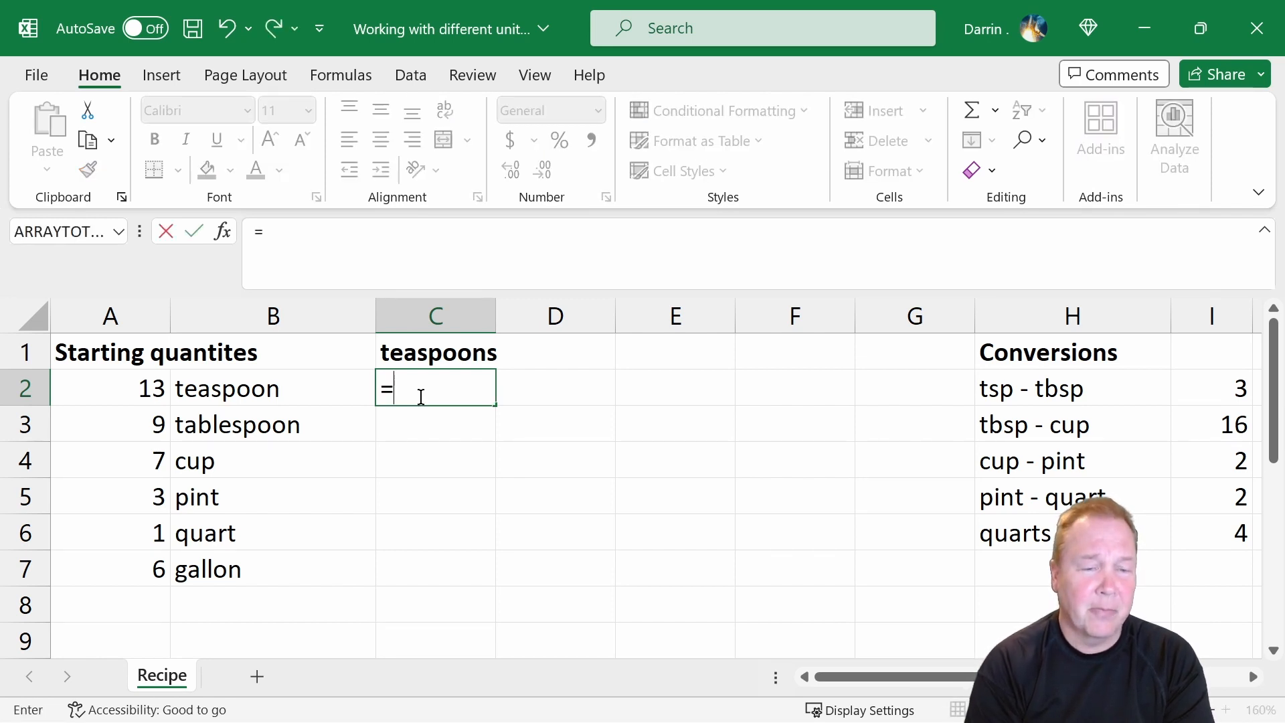
type("a2")
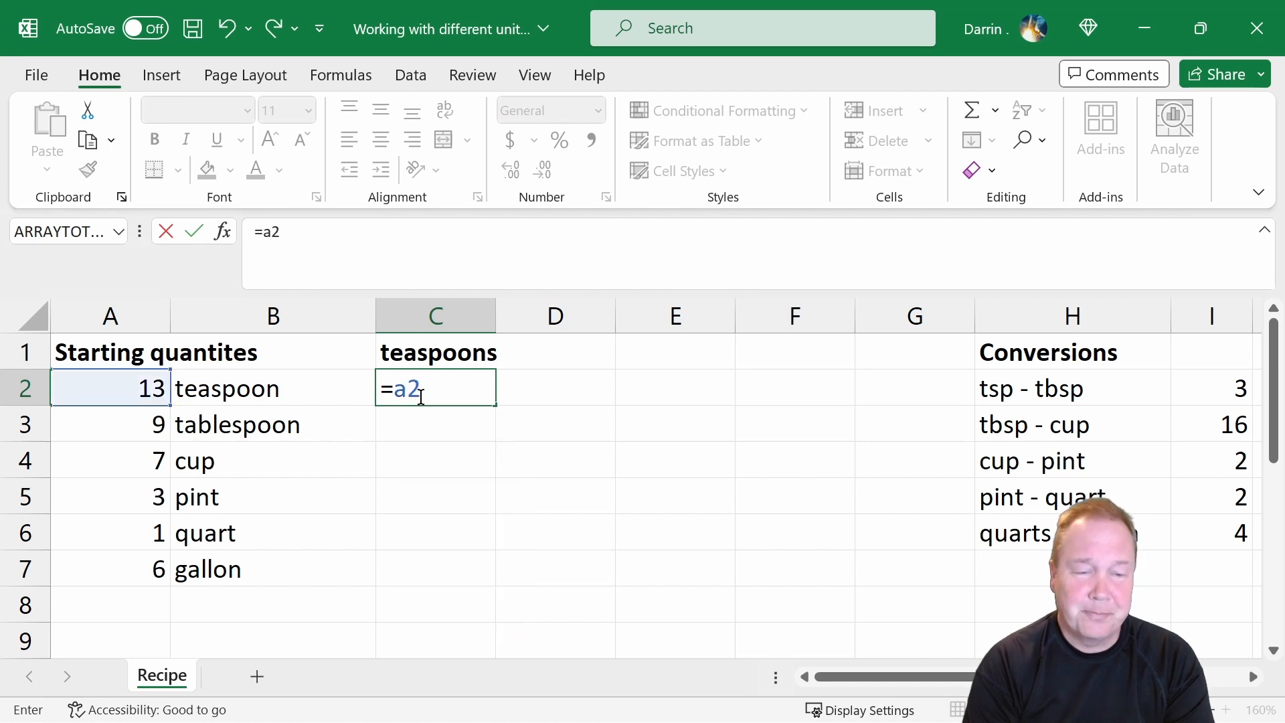
key("Return")
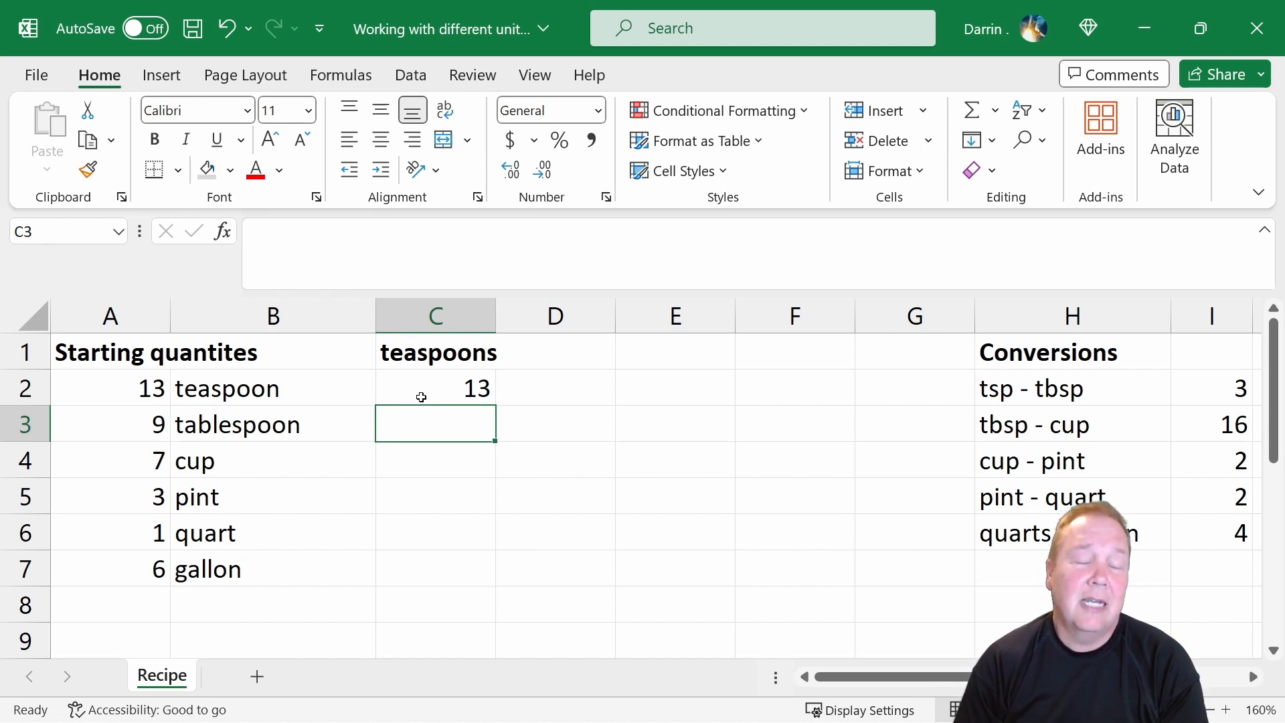
Convert the tablespoon quantity to teaspoons in C3 with the formula =a3*i2.
type("=")
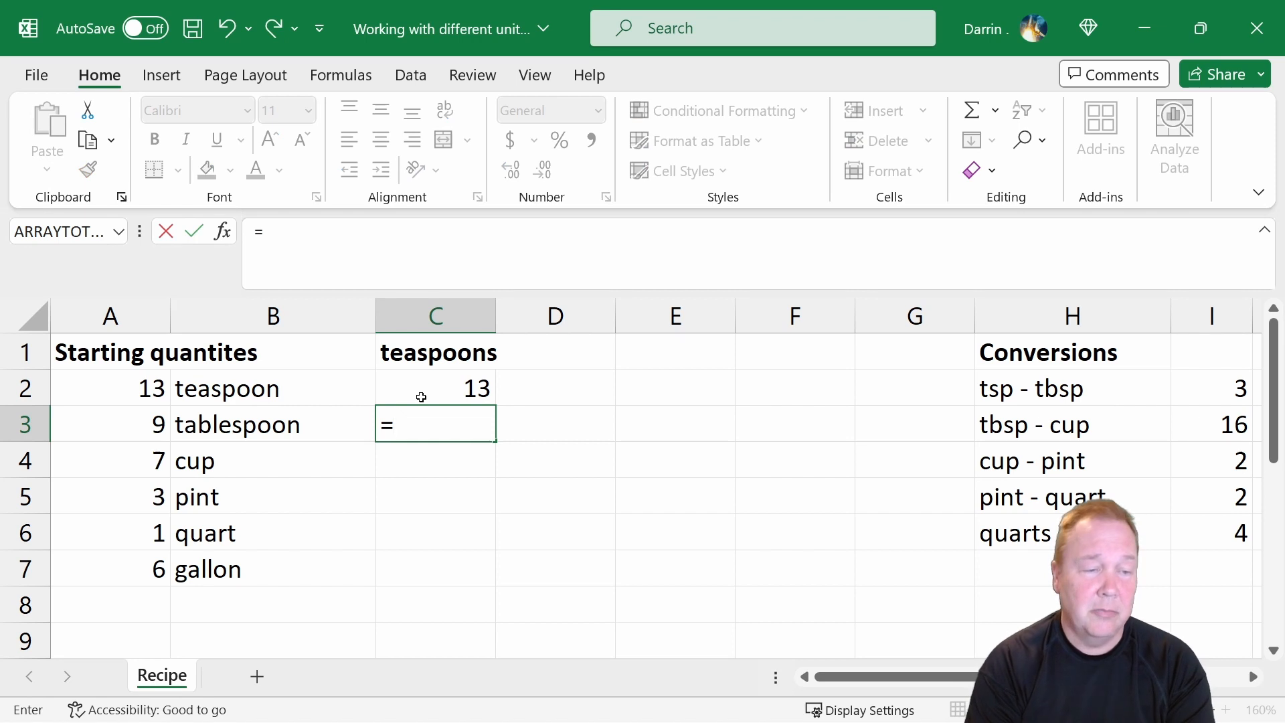
type("a")
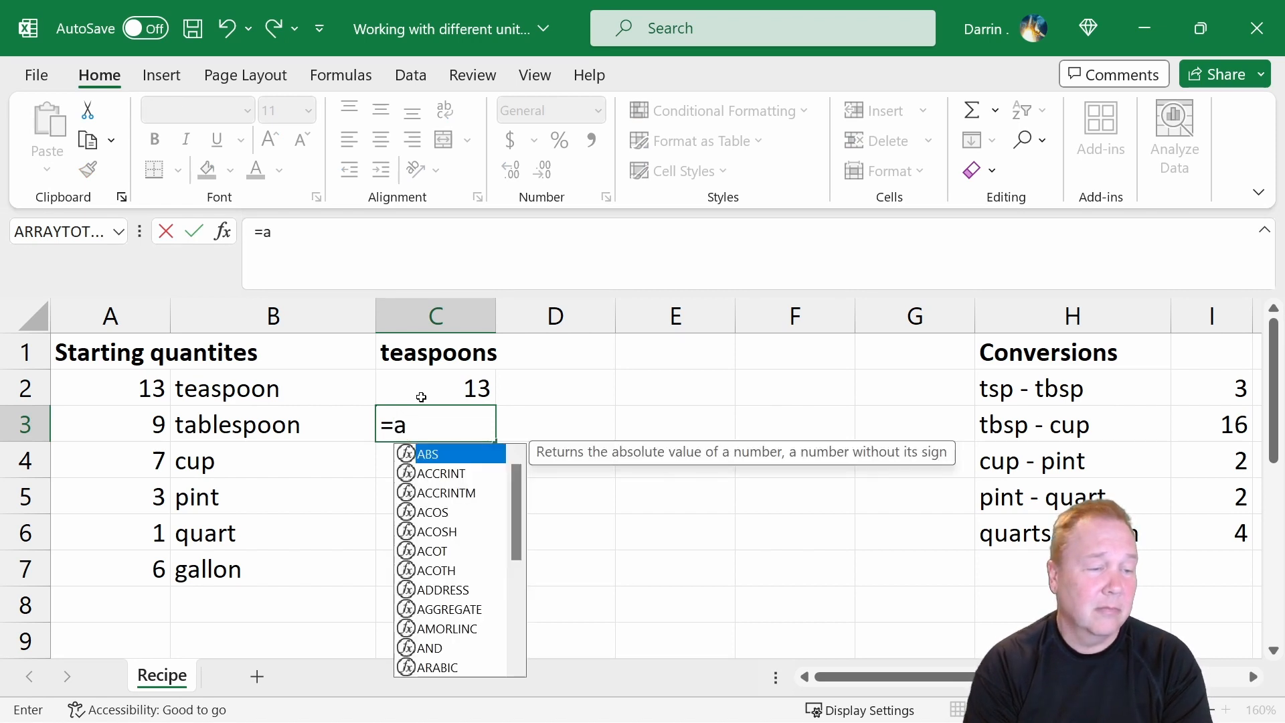
type("3")
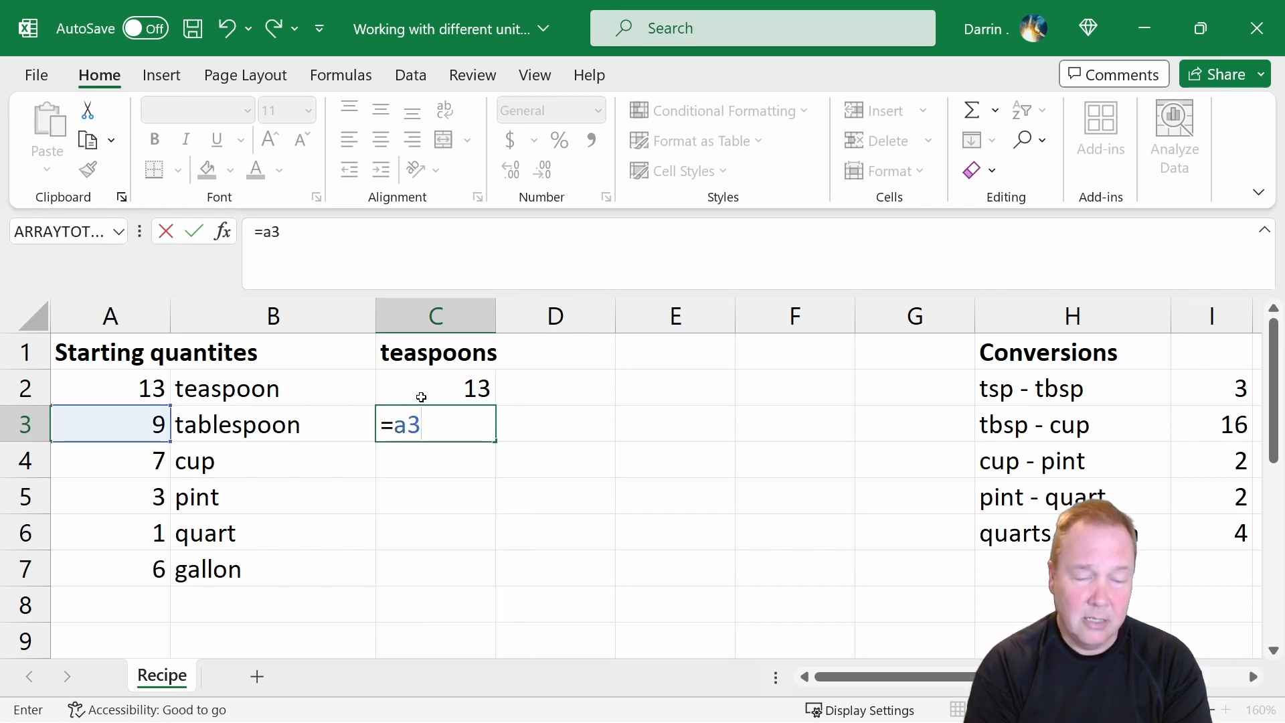
type("*")
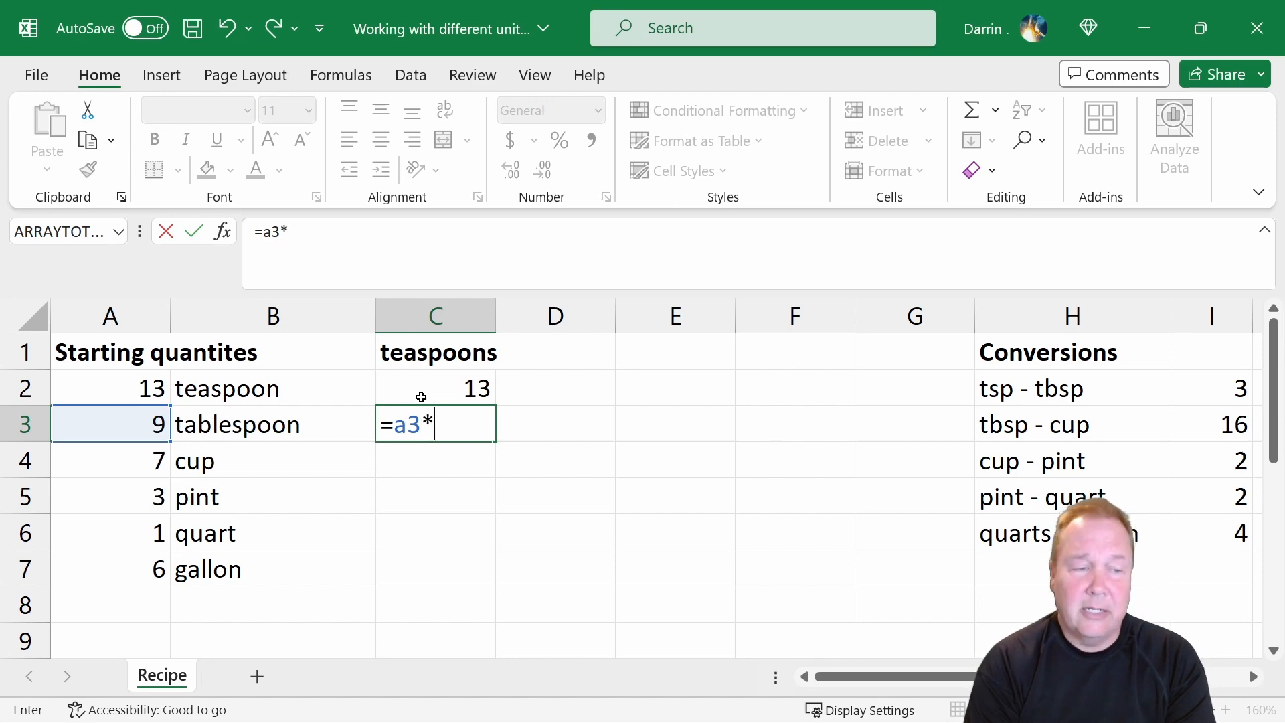
type("i2")
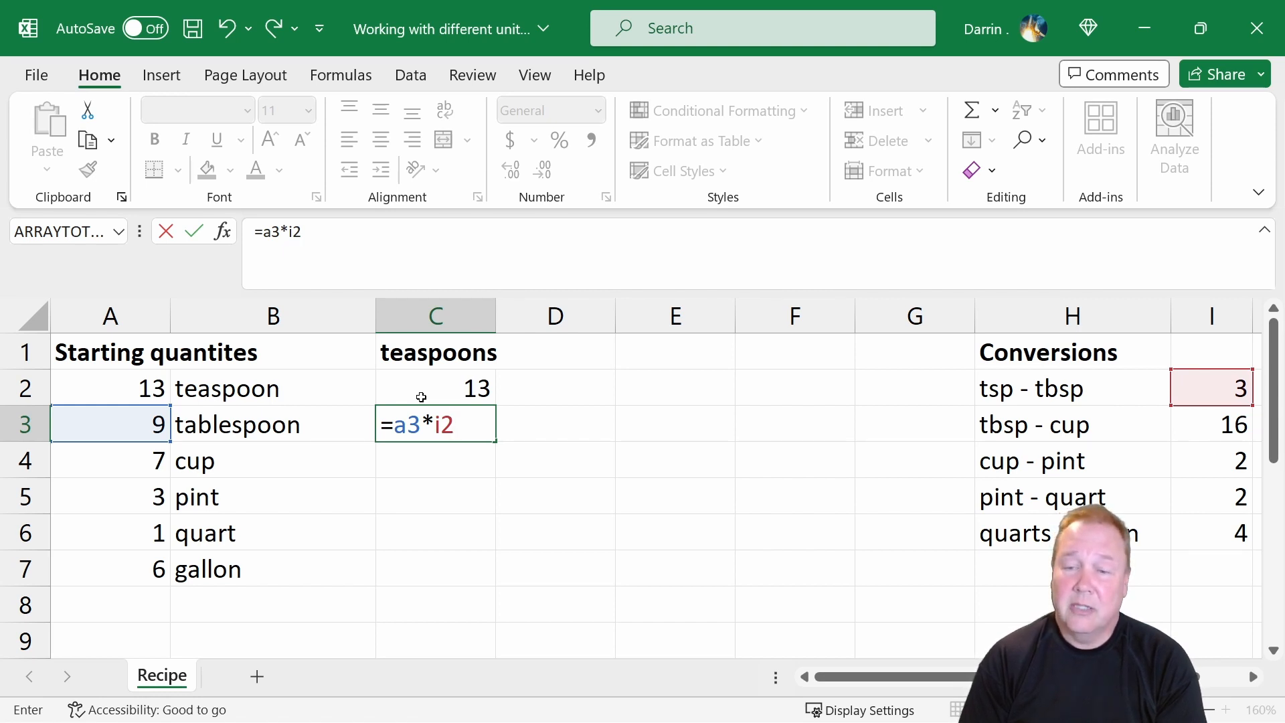
key("Return")
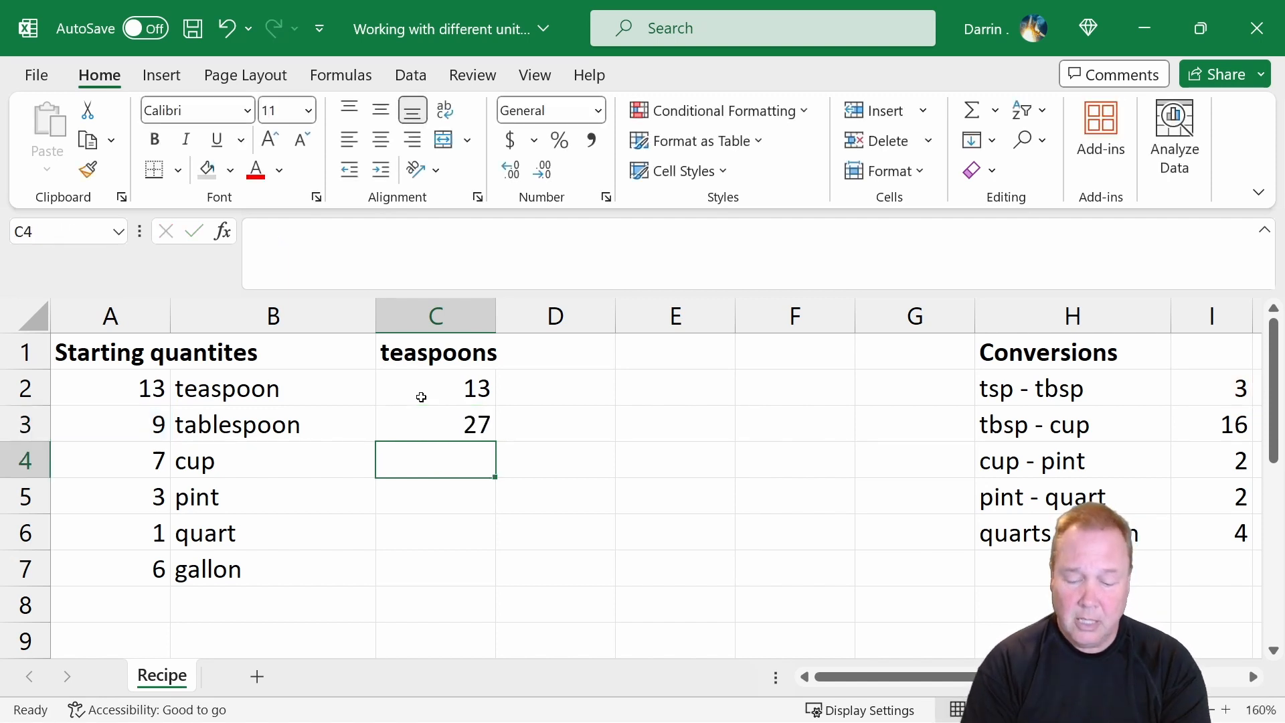
Convert the cup quantity to teaspoons in C4 with the formula =a4*i3*i2.
type("=")
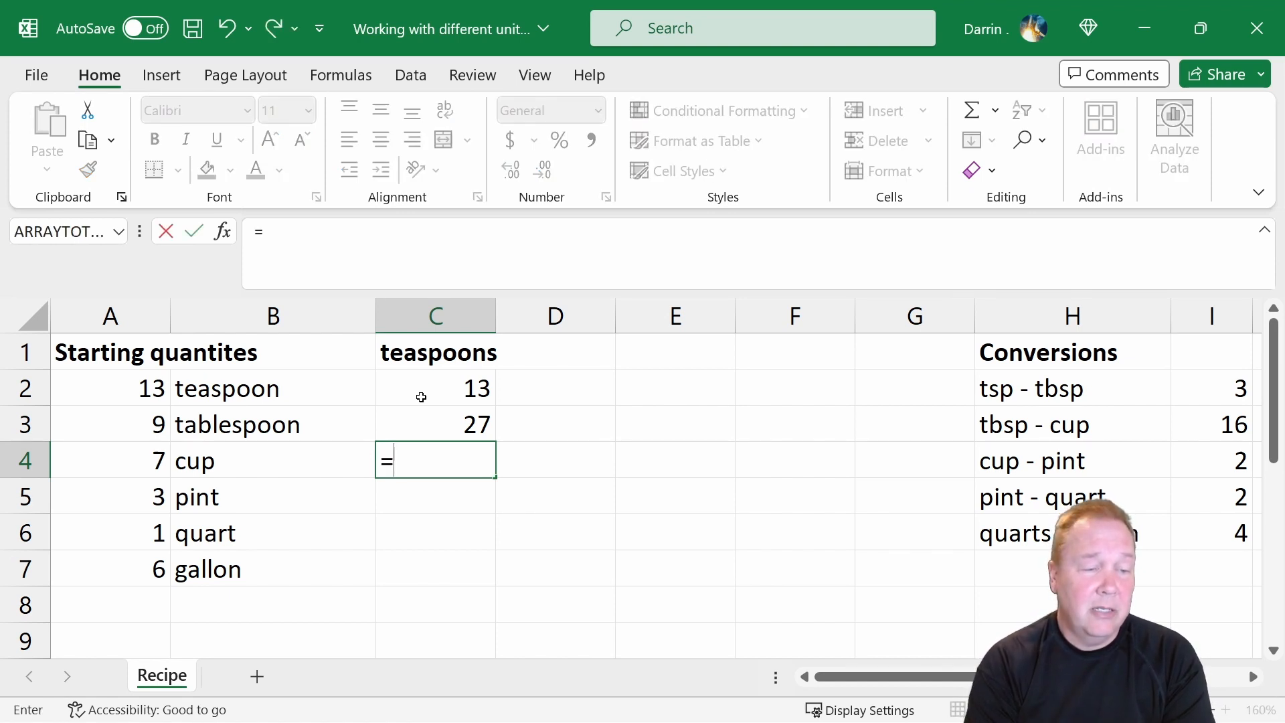
type("a4")
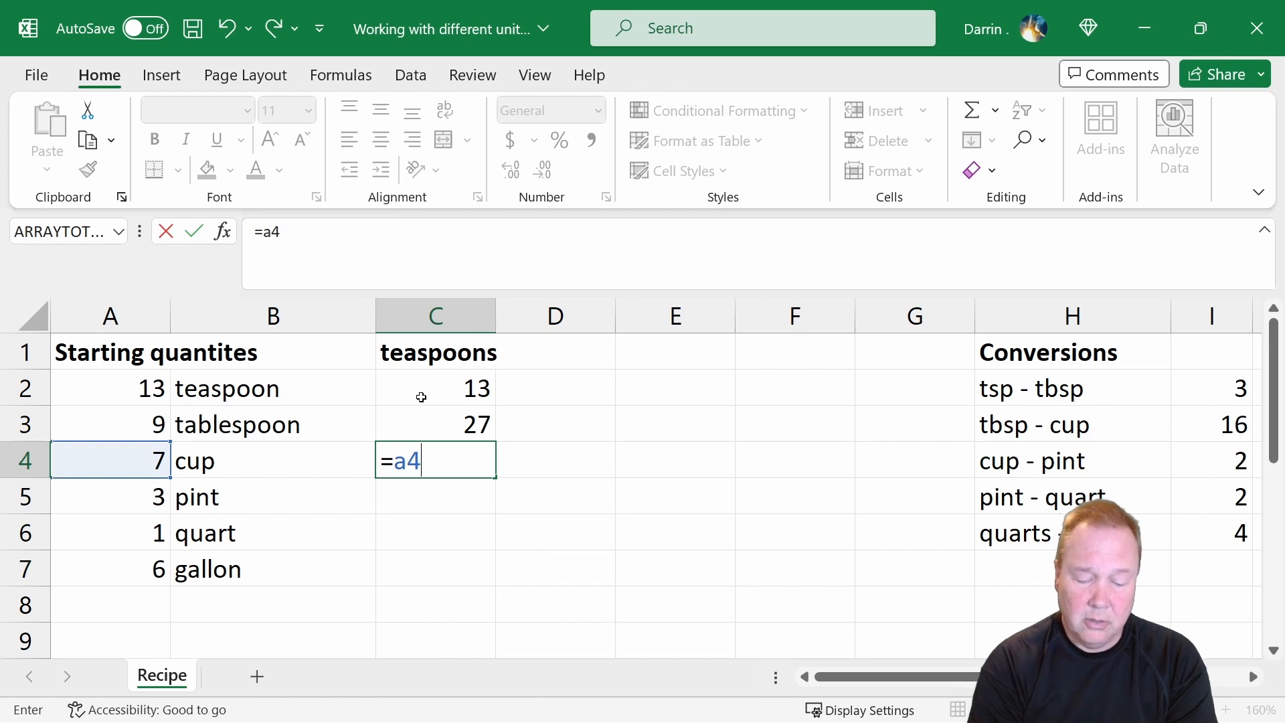
type("*")
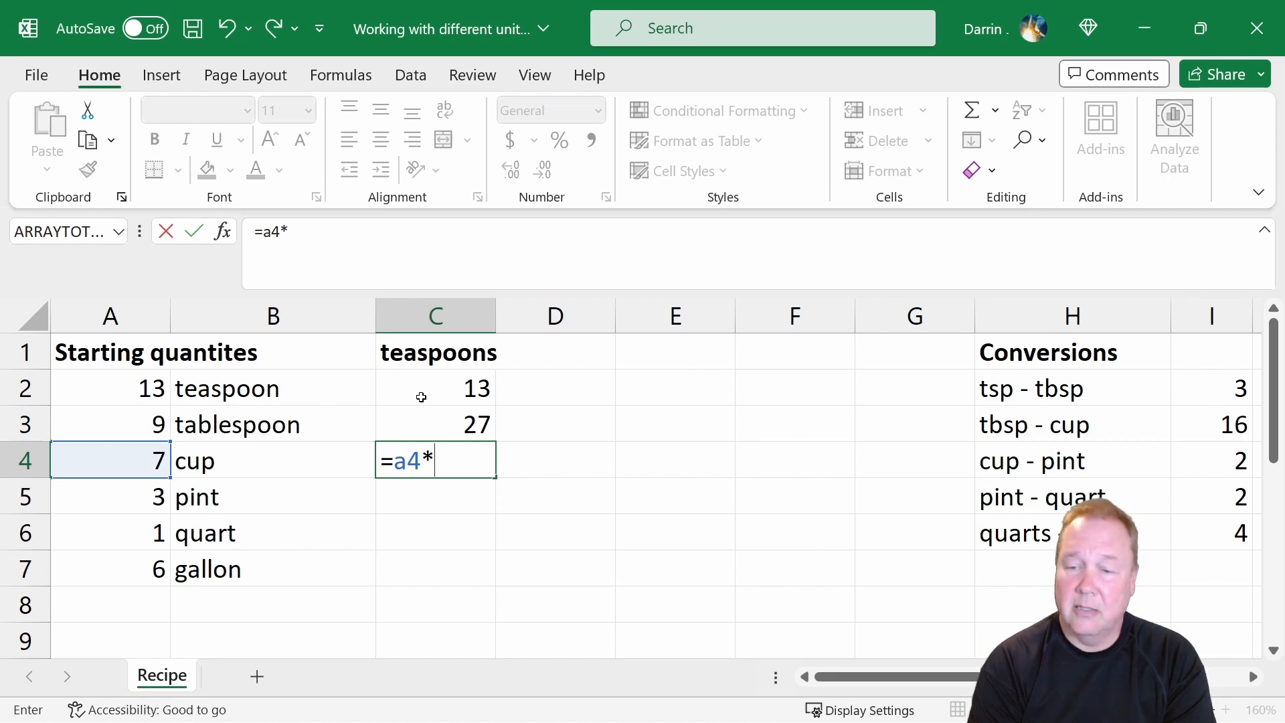
type("i3")
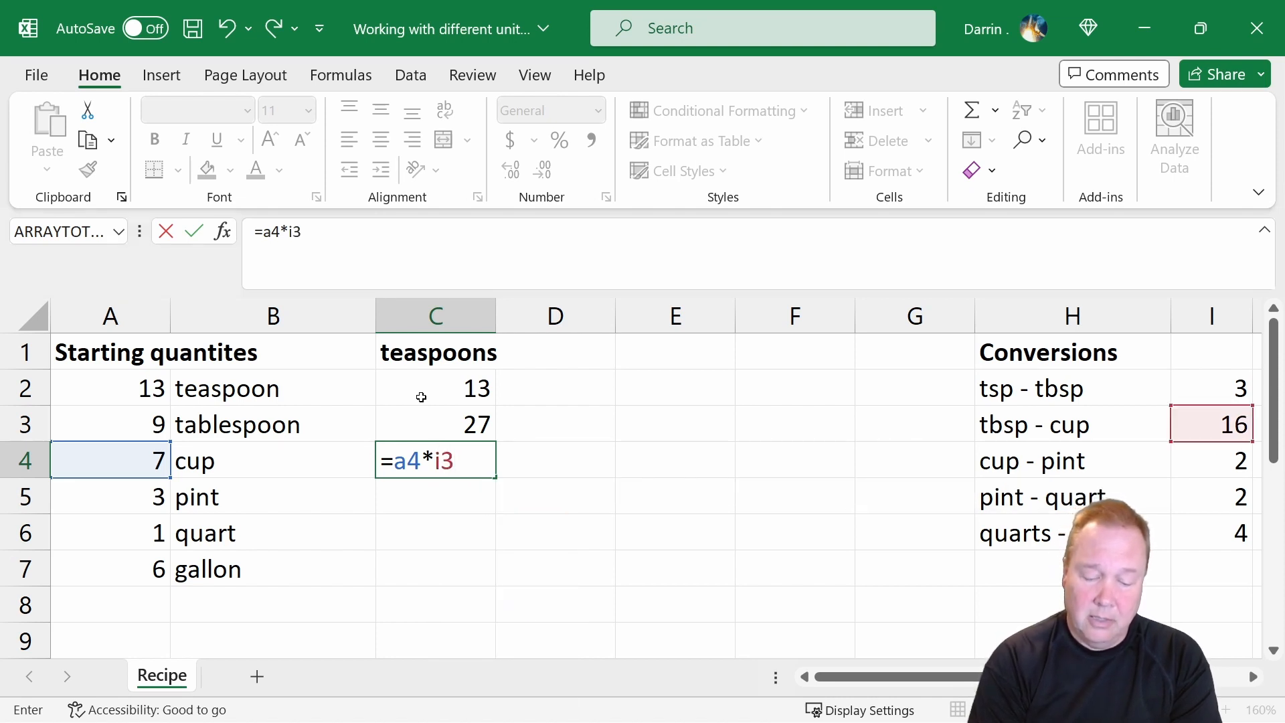
type("*")
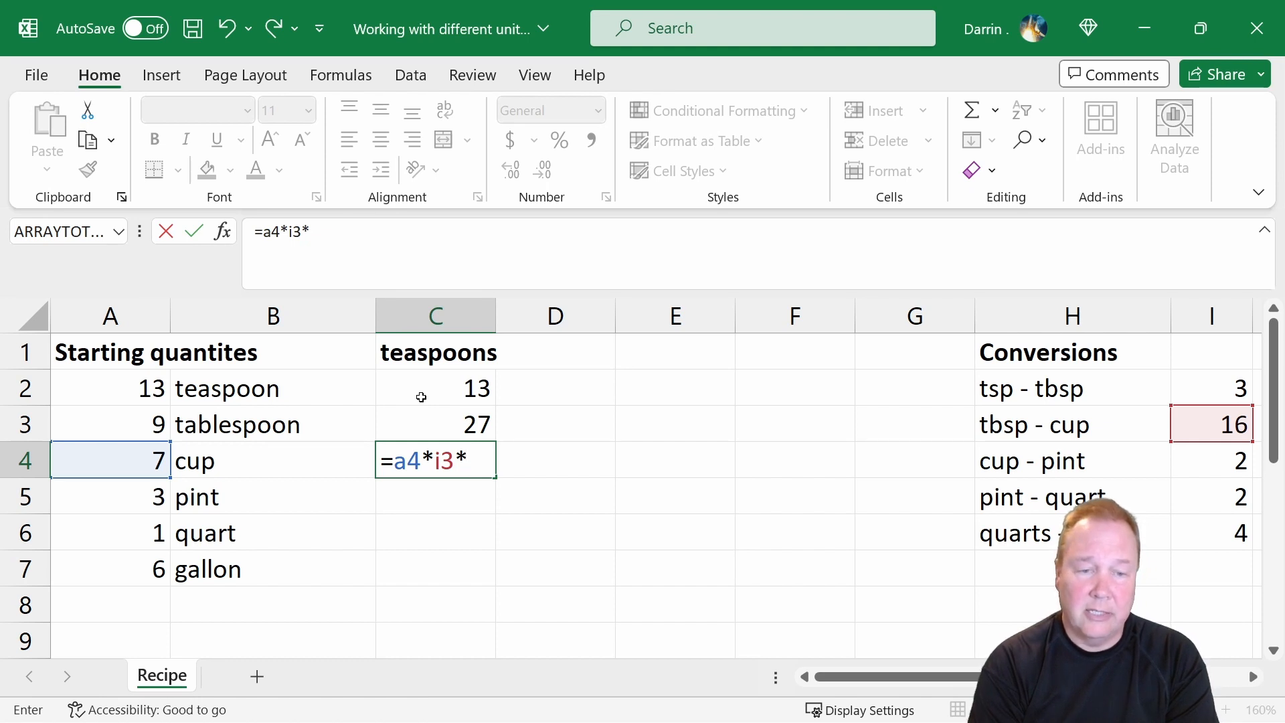
type("i2")
key("Return")
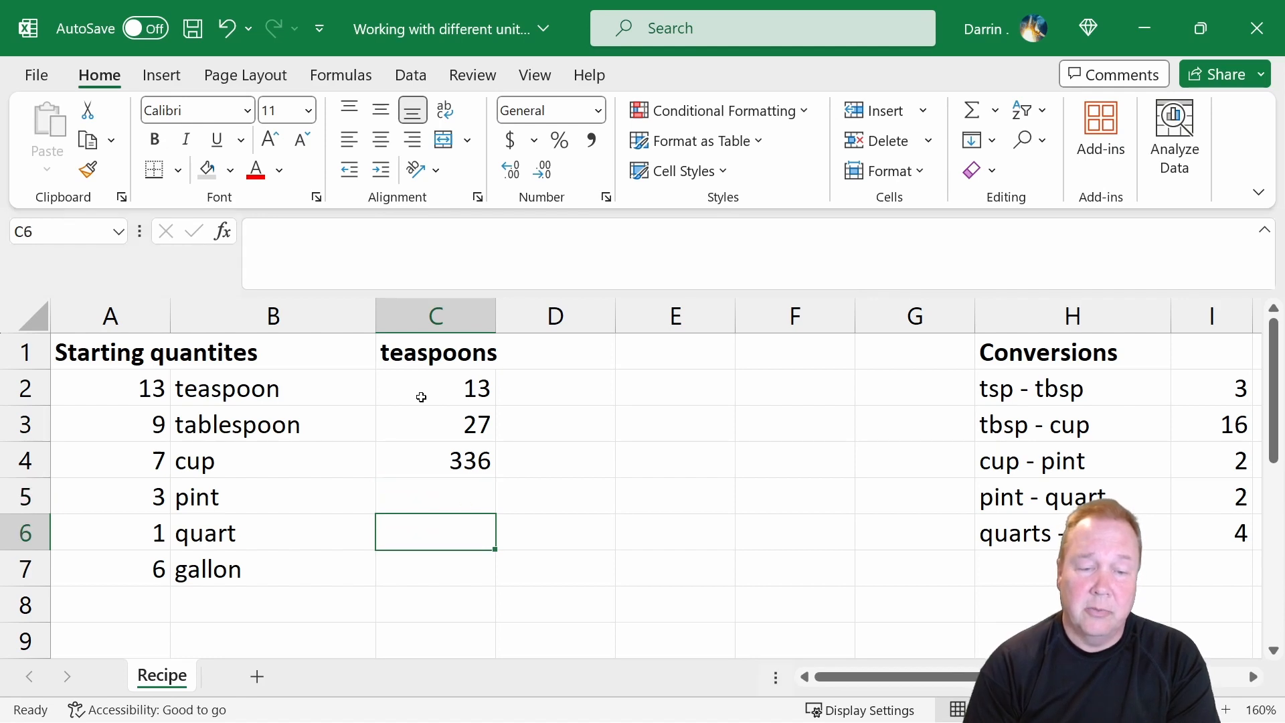
Convert the pint quantity to teaspoons in C5 with the formula =a5*i4*i3*i2.
type("=")
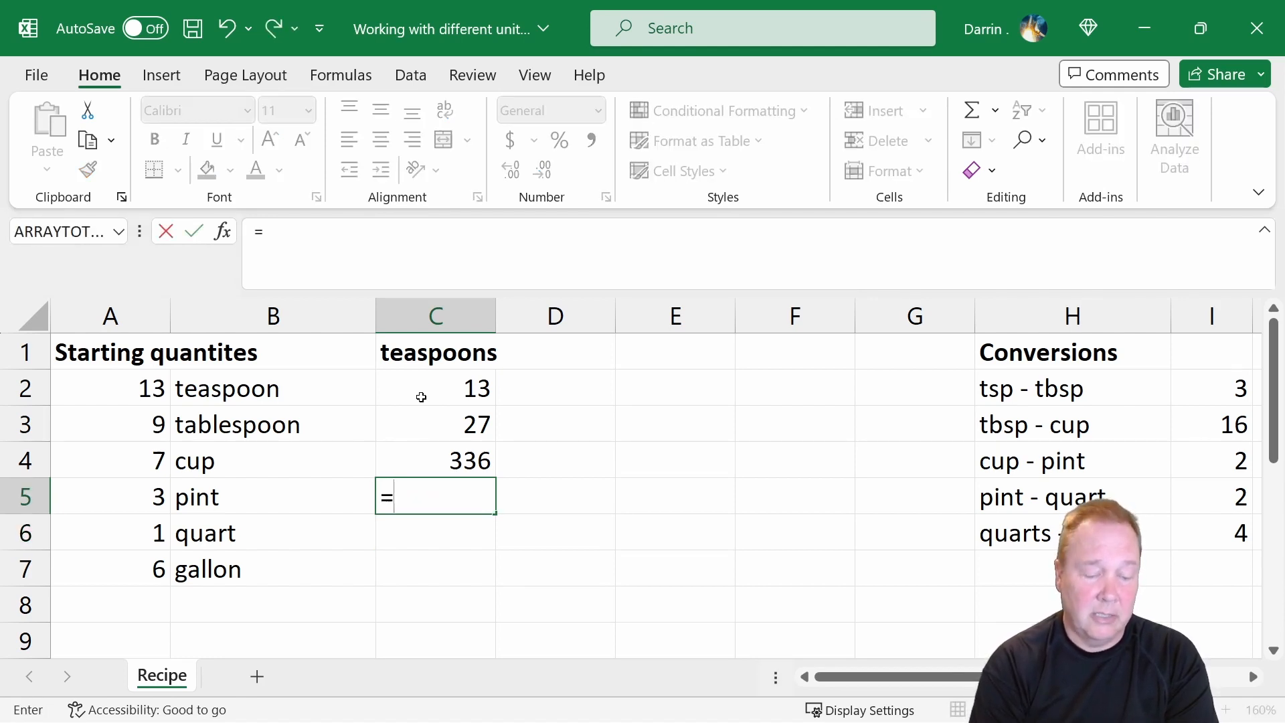
type("a5*")
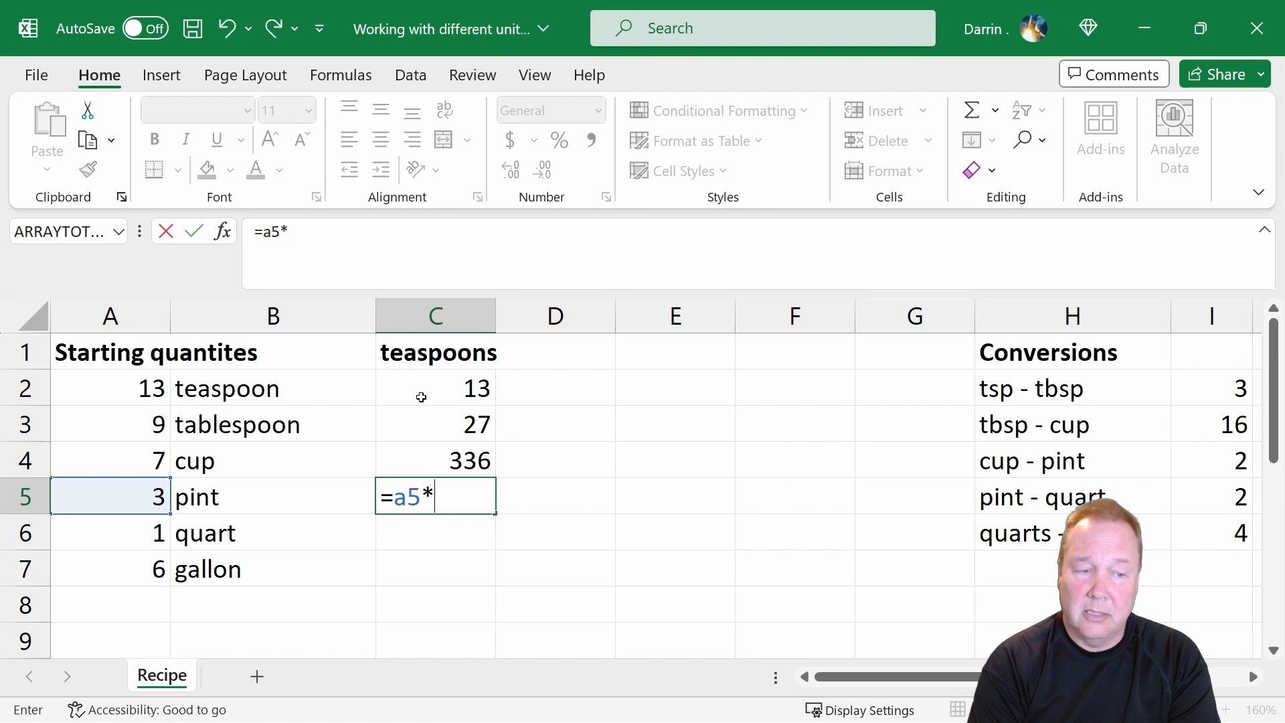
type("i4")
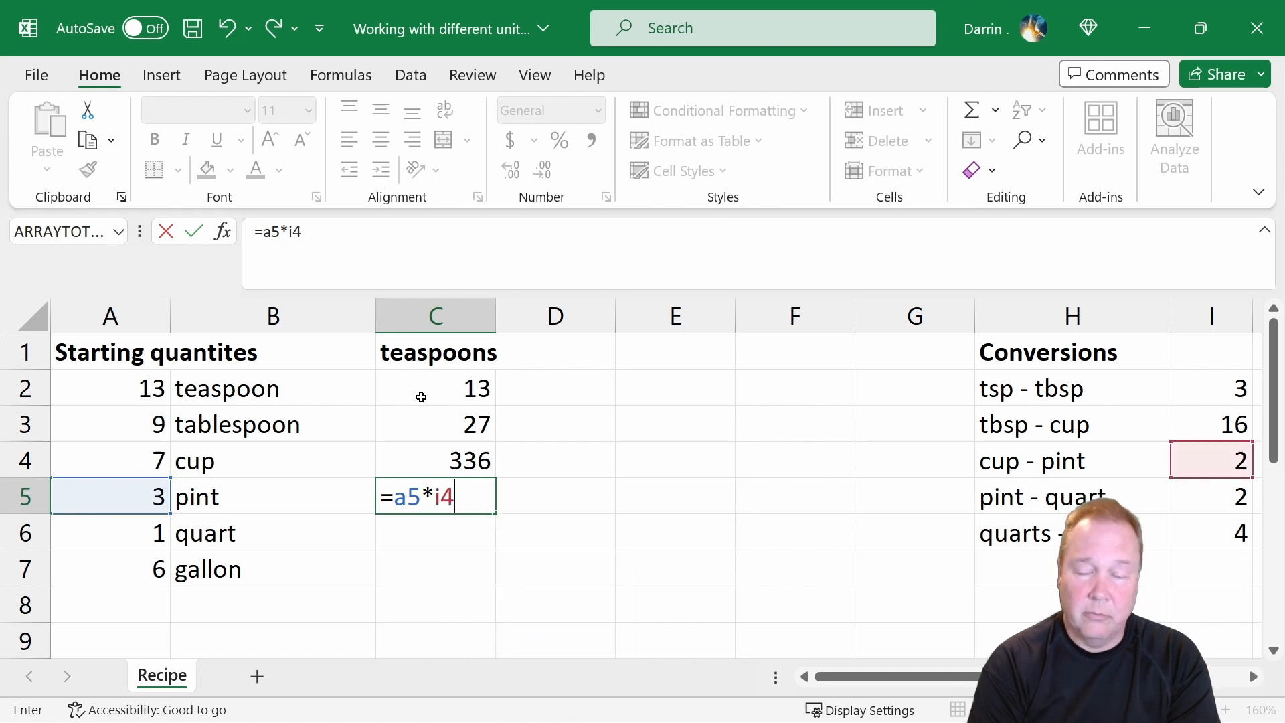
type("*")
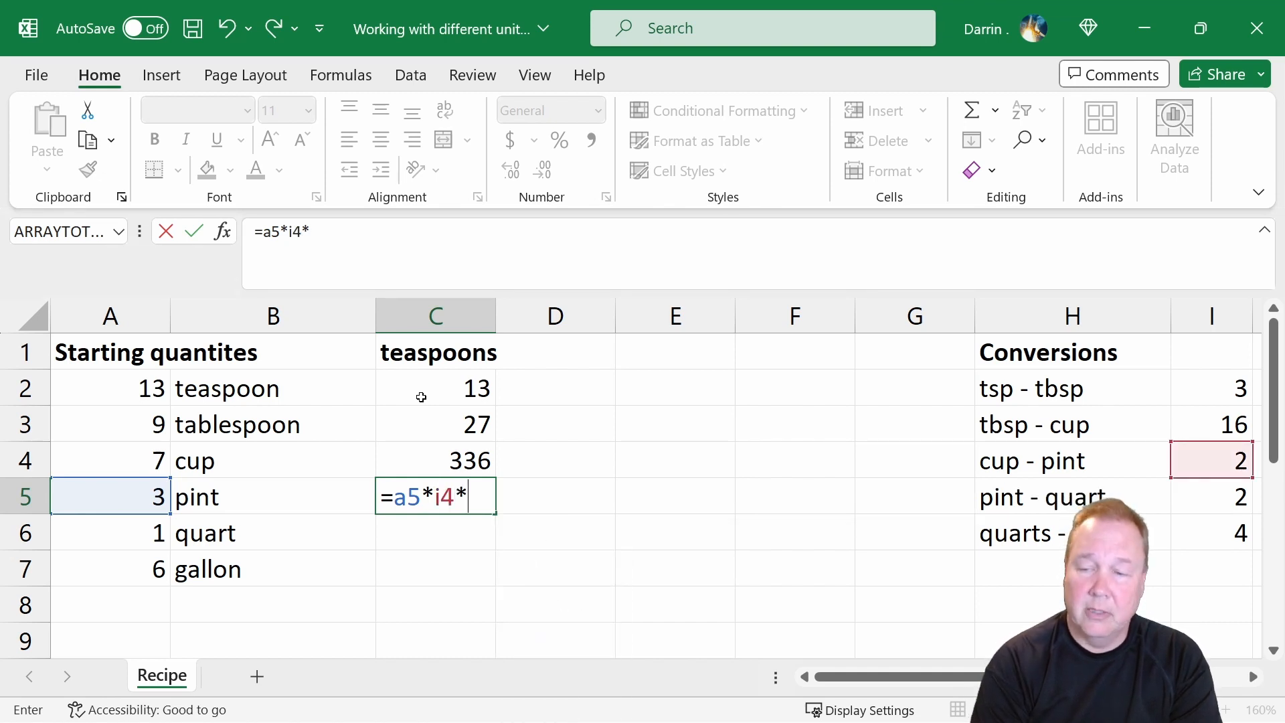
type("i3")
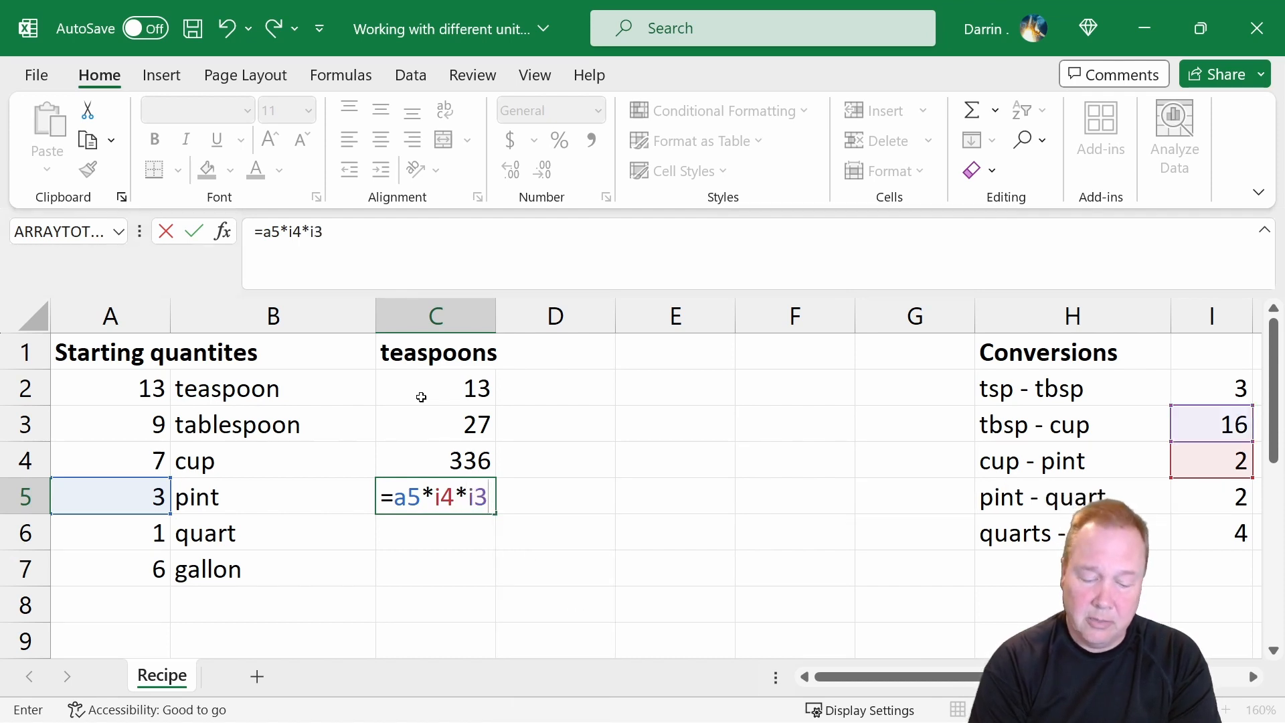
type("*")
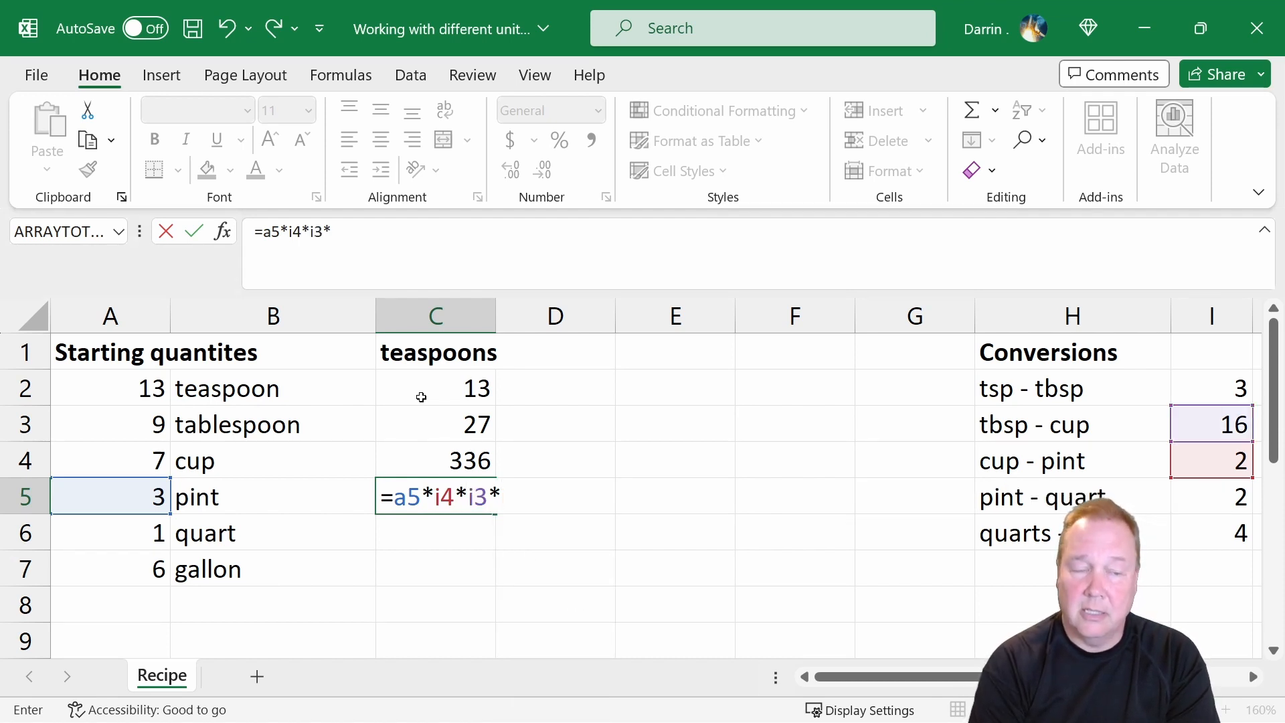
type("i2")
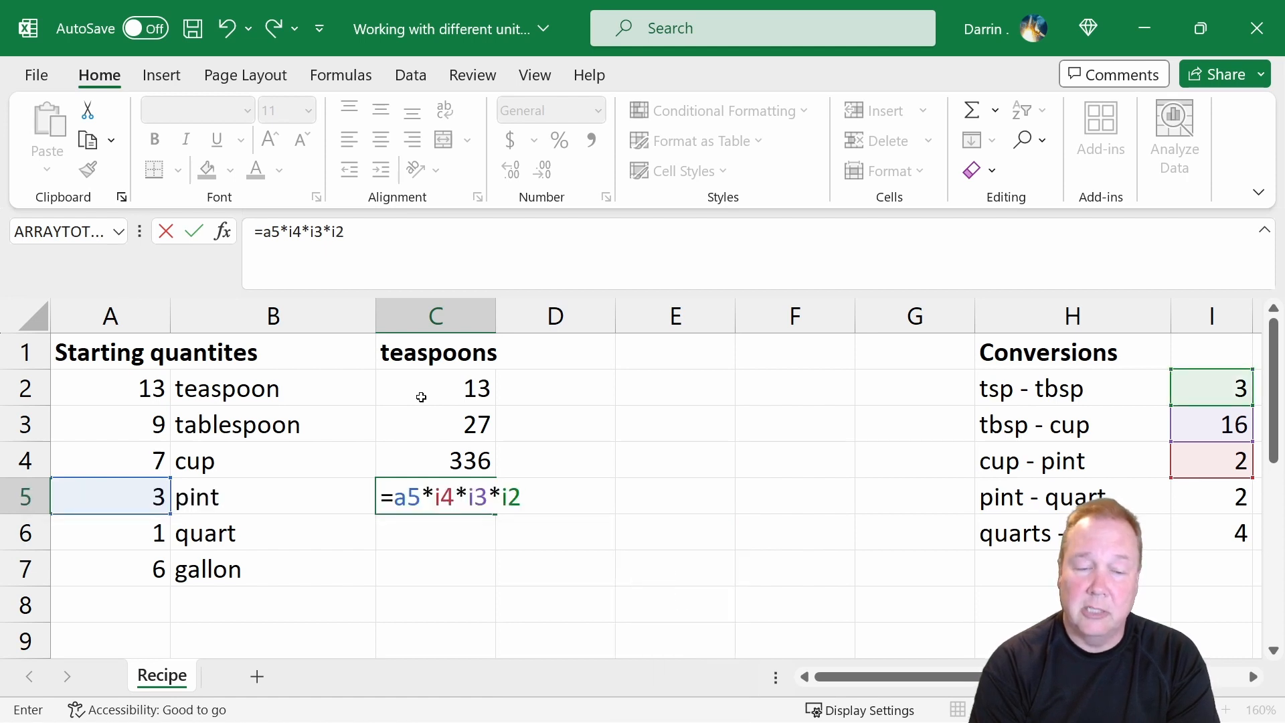
key("Return")
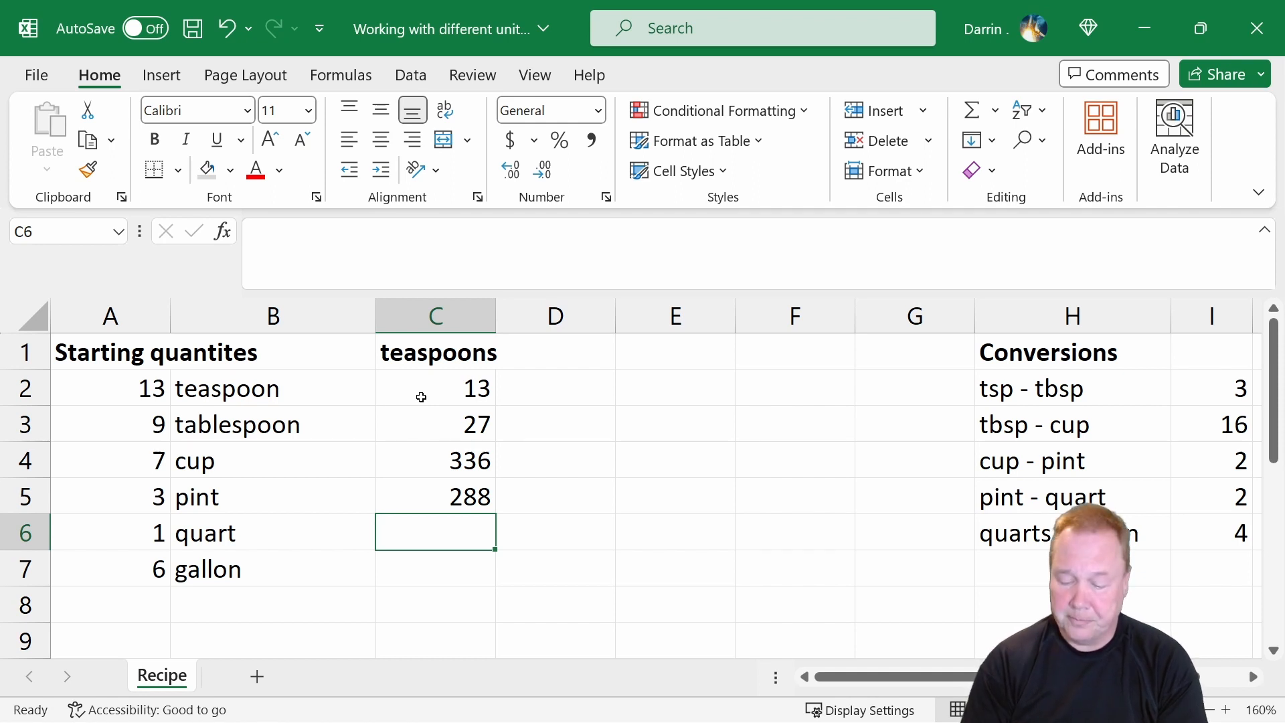
Convert the quart quantity to teaspoons in C6 with the formula =a6*i5*i4*i3*i2.
key("Down")
key("Up")
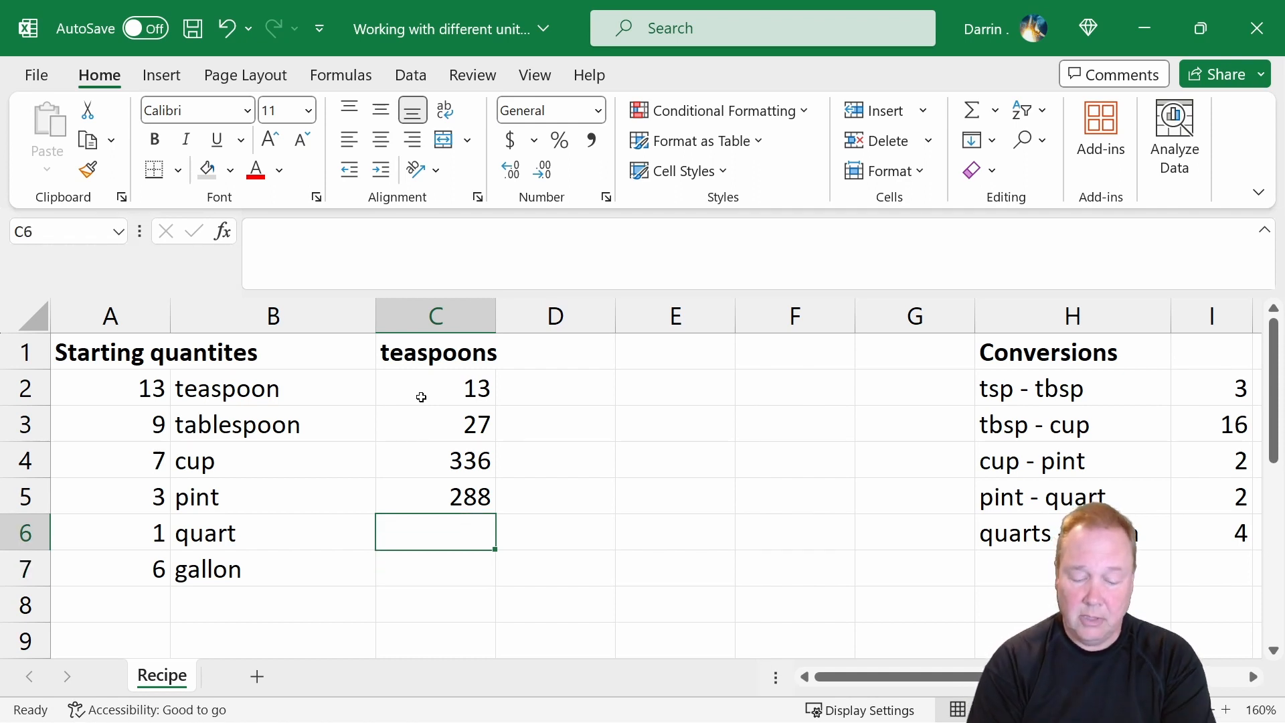
type("=")
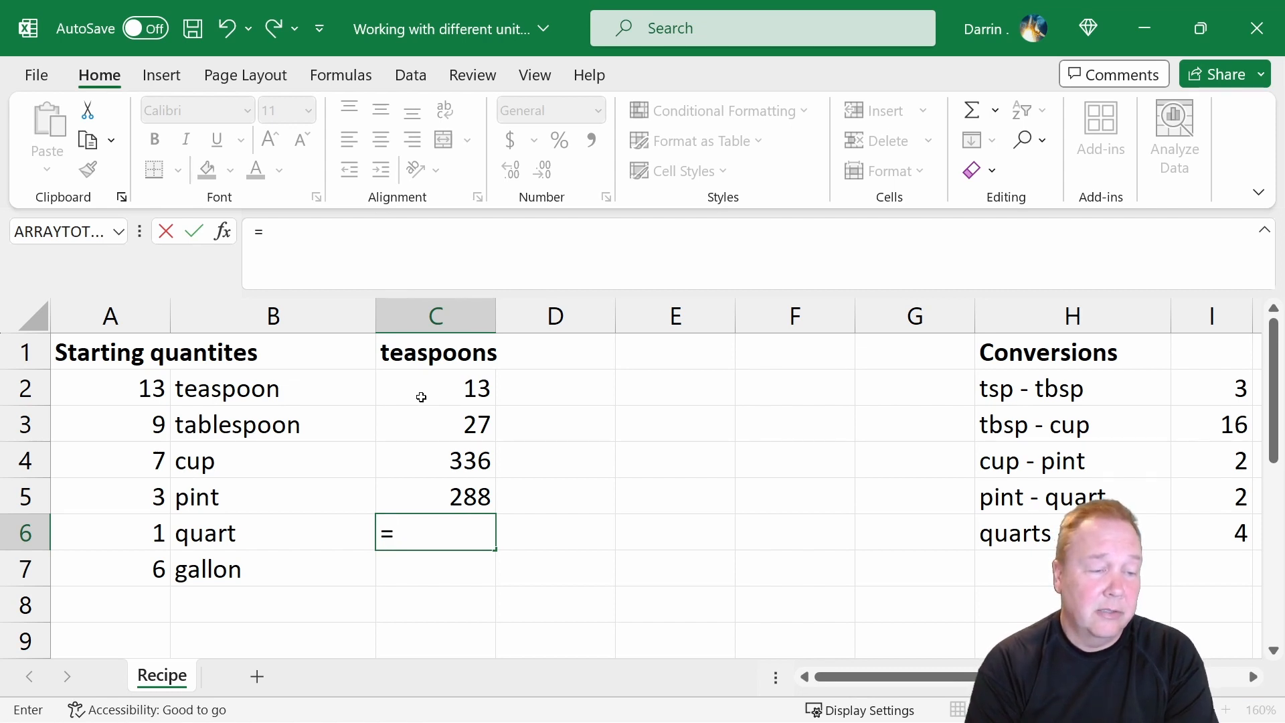
type("a6*")
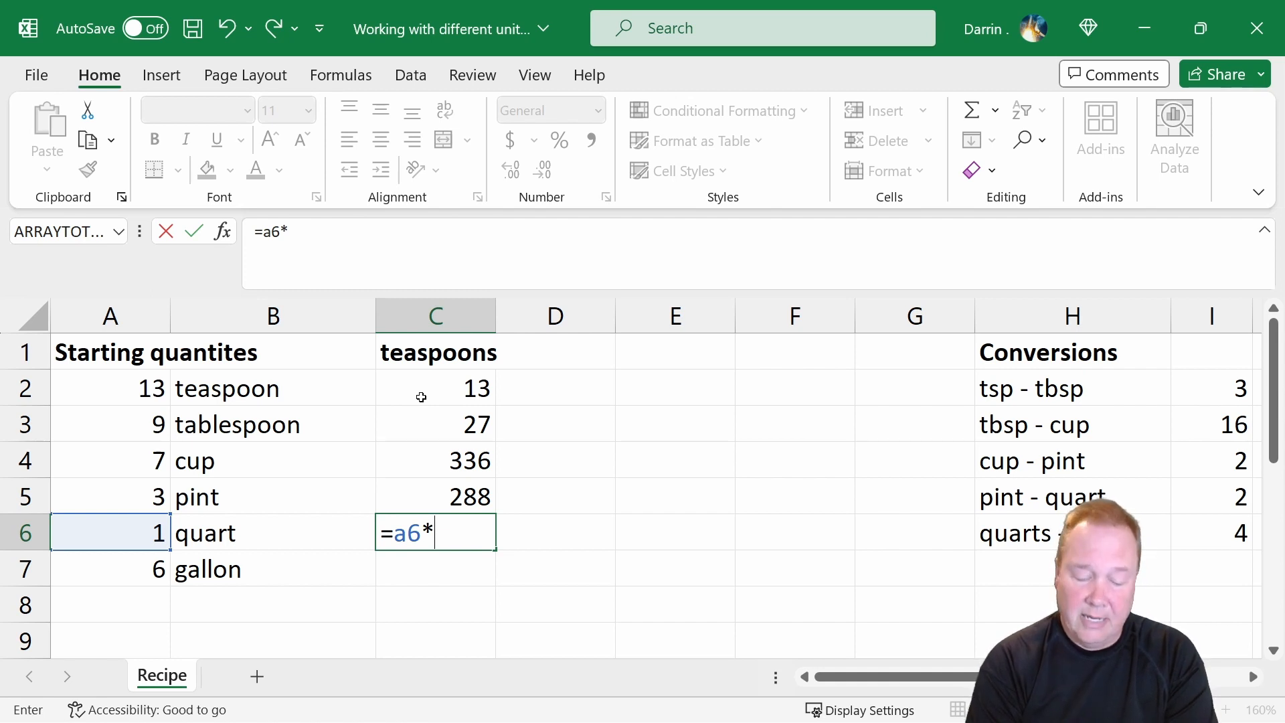
type("i5")
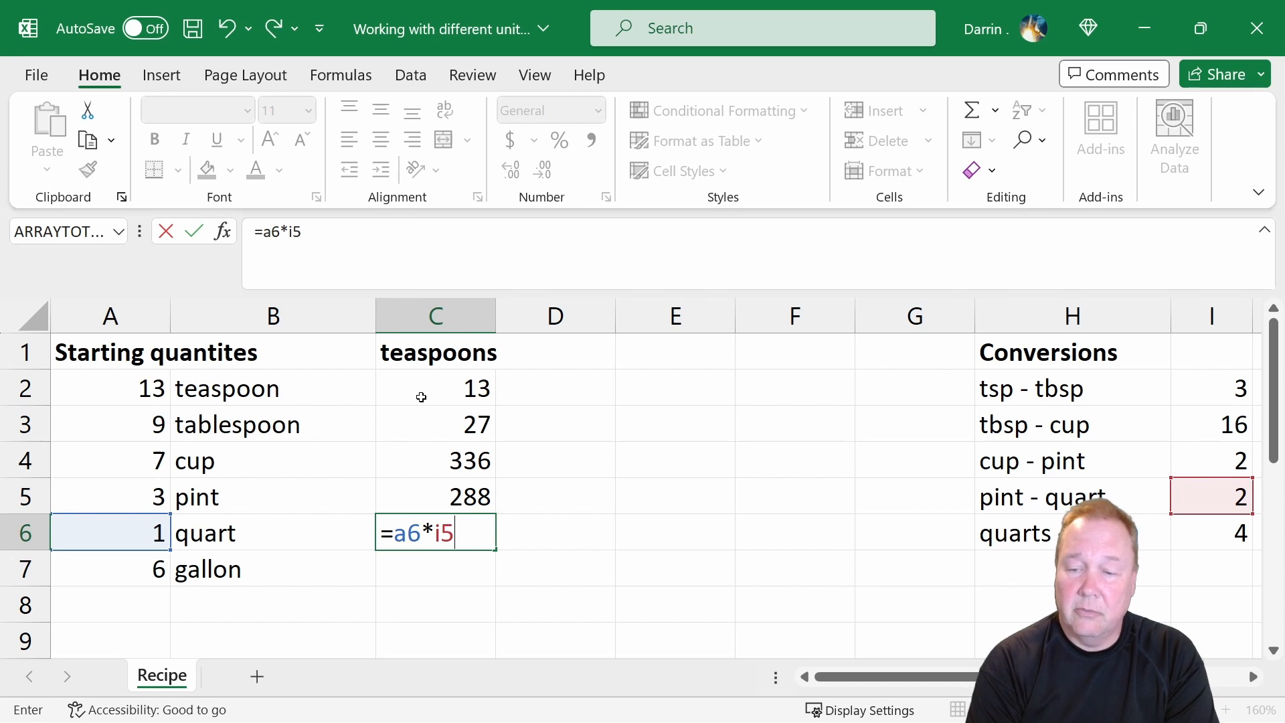
type(",")
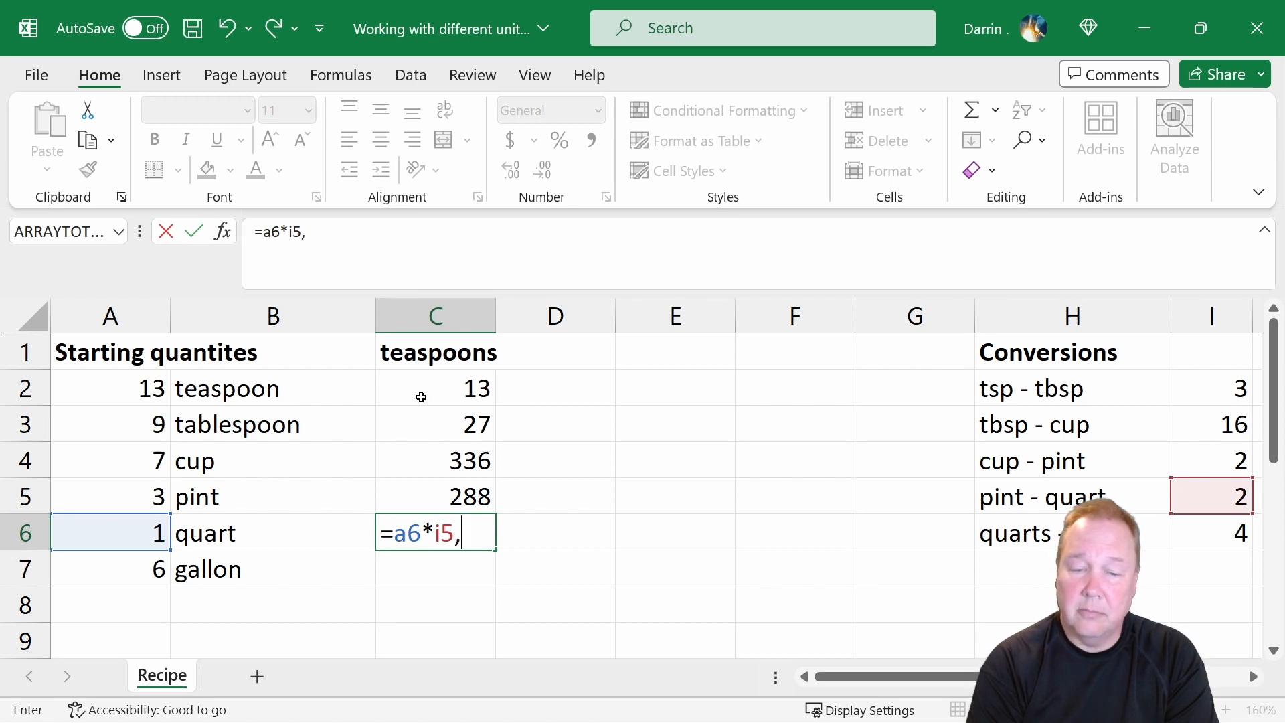
key("BackSpace")
type("*")
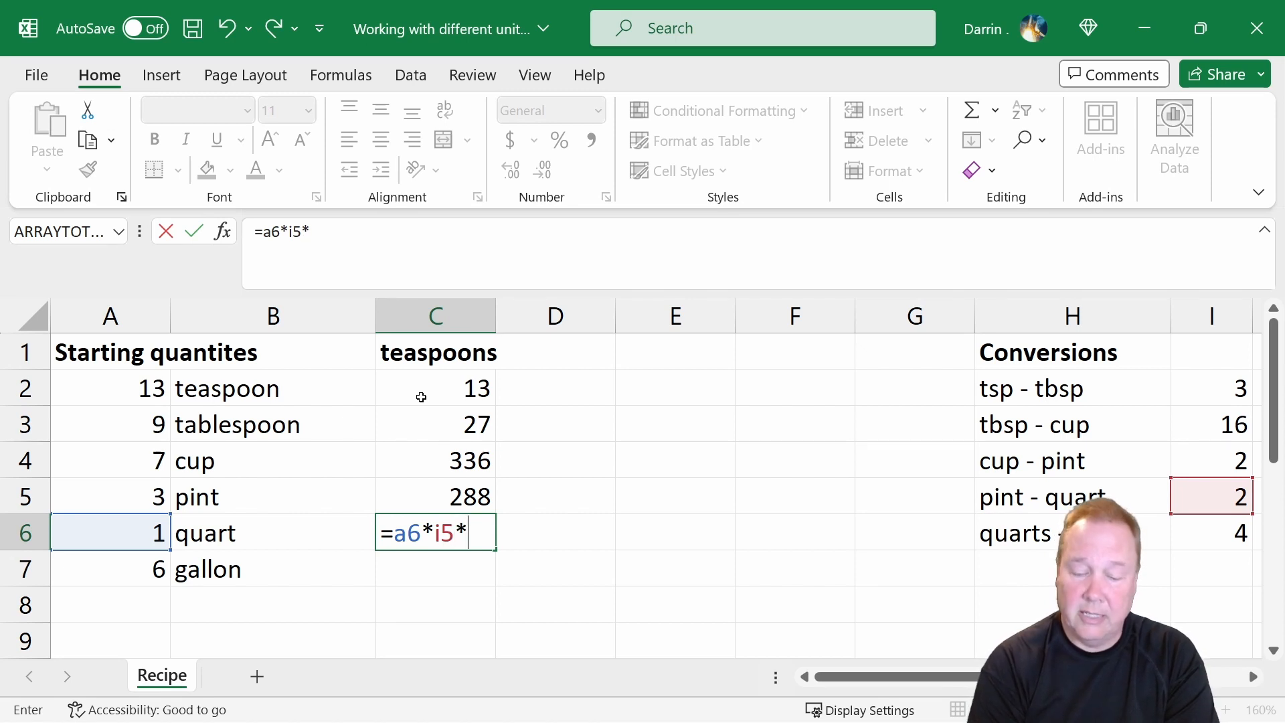
type("i4")
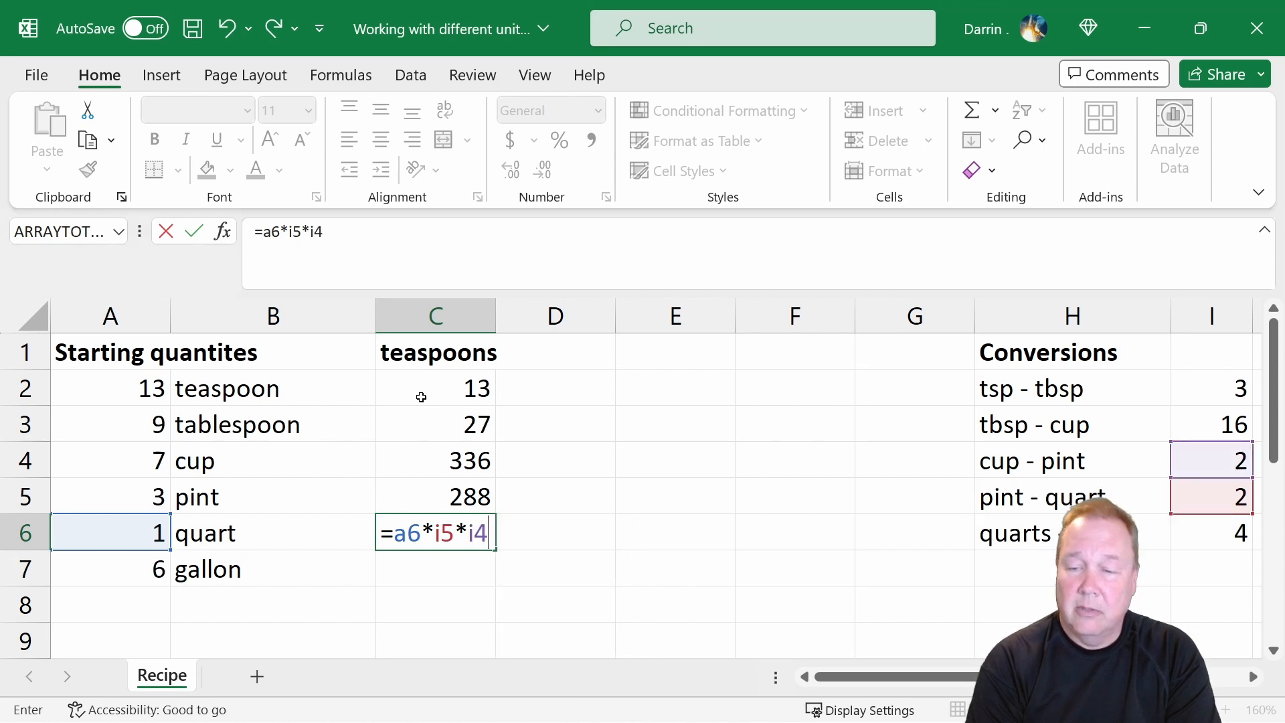
type("*")
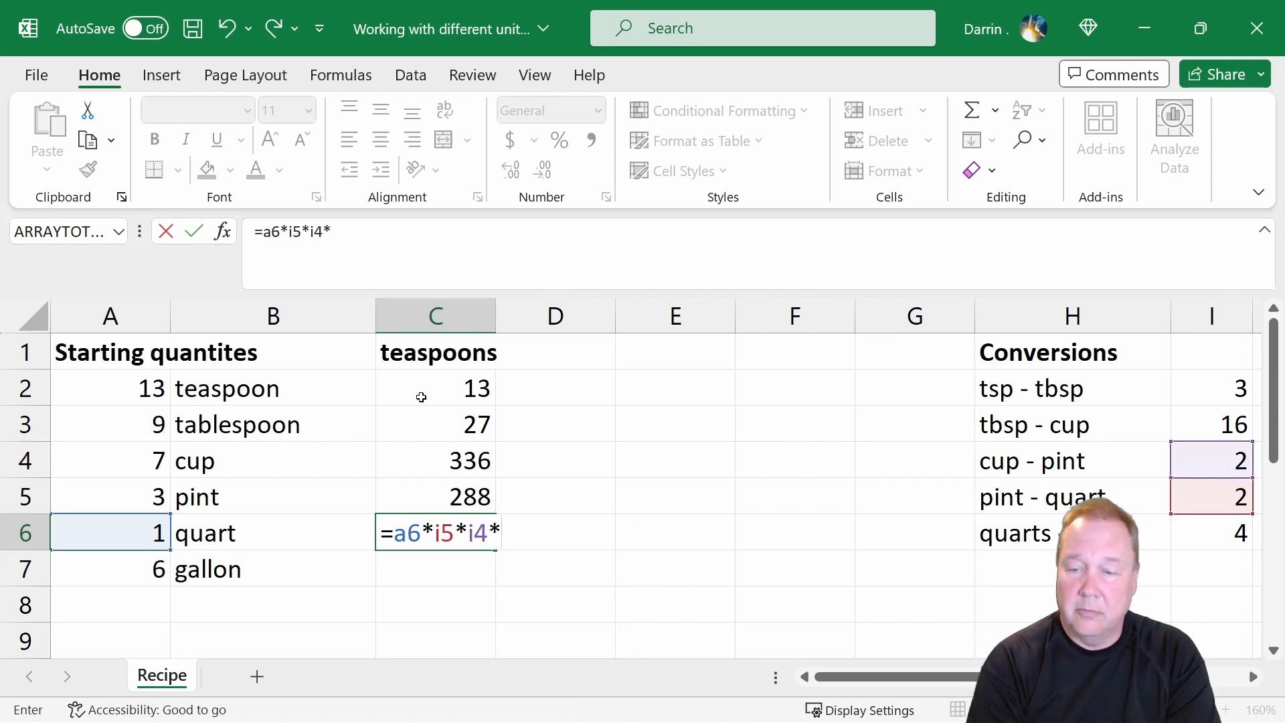
type("i")
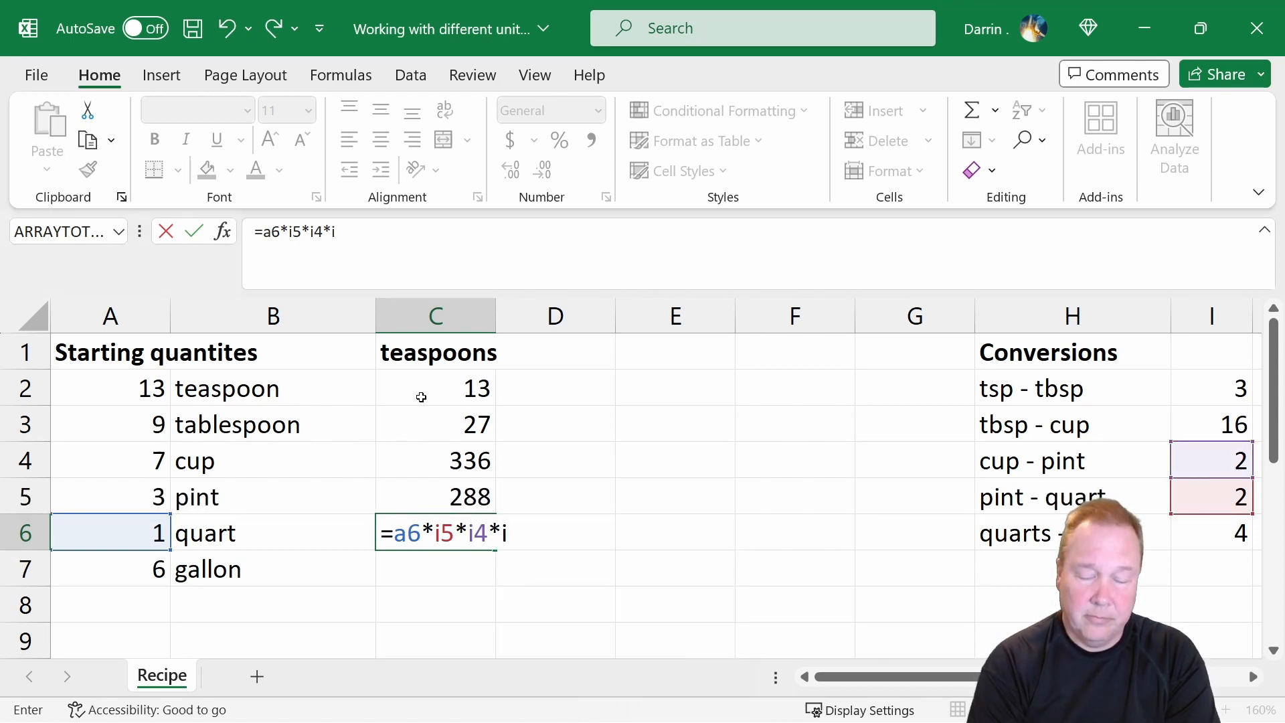
type("3")
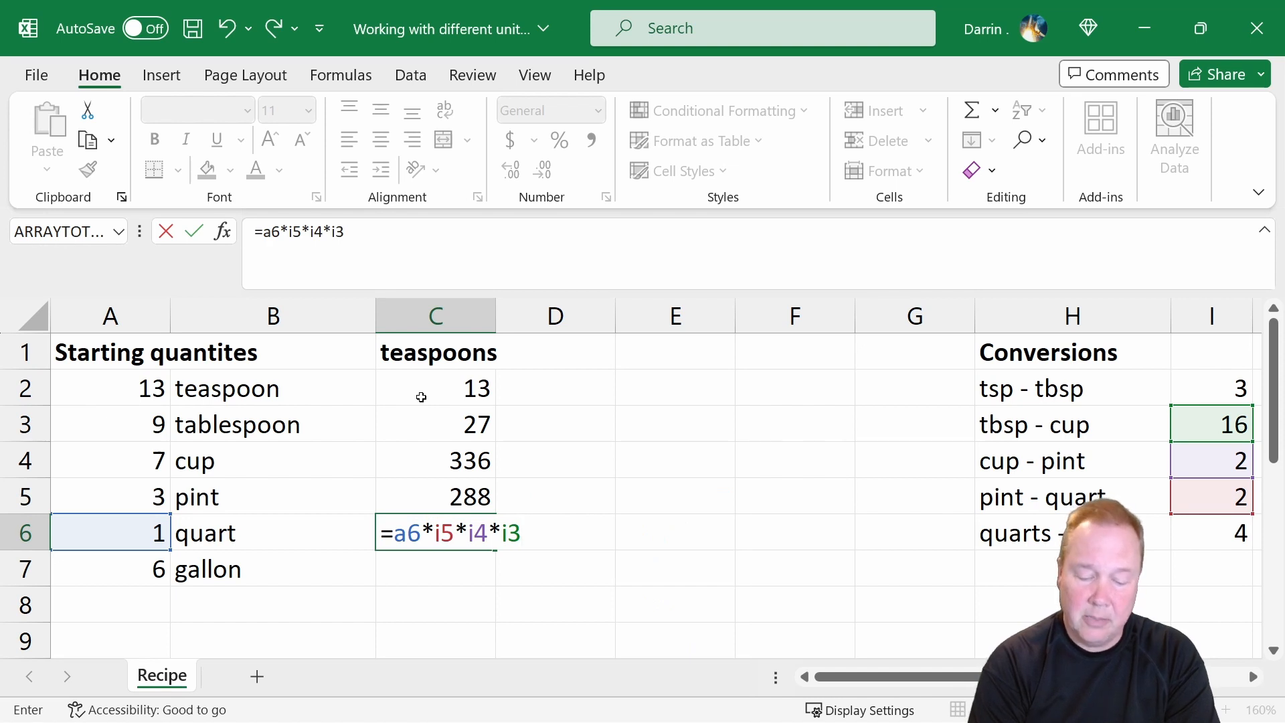
type("*i")
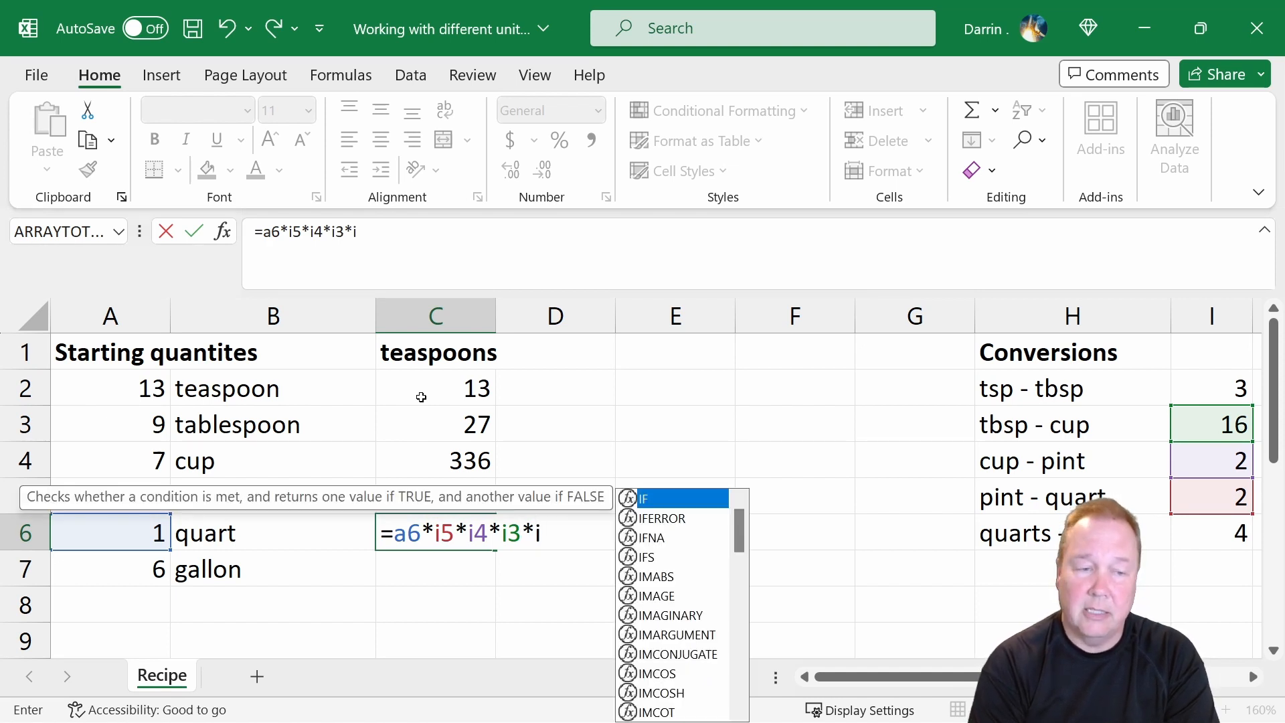
type("2")
key("Return")
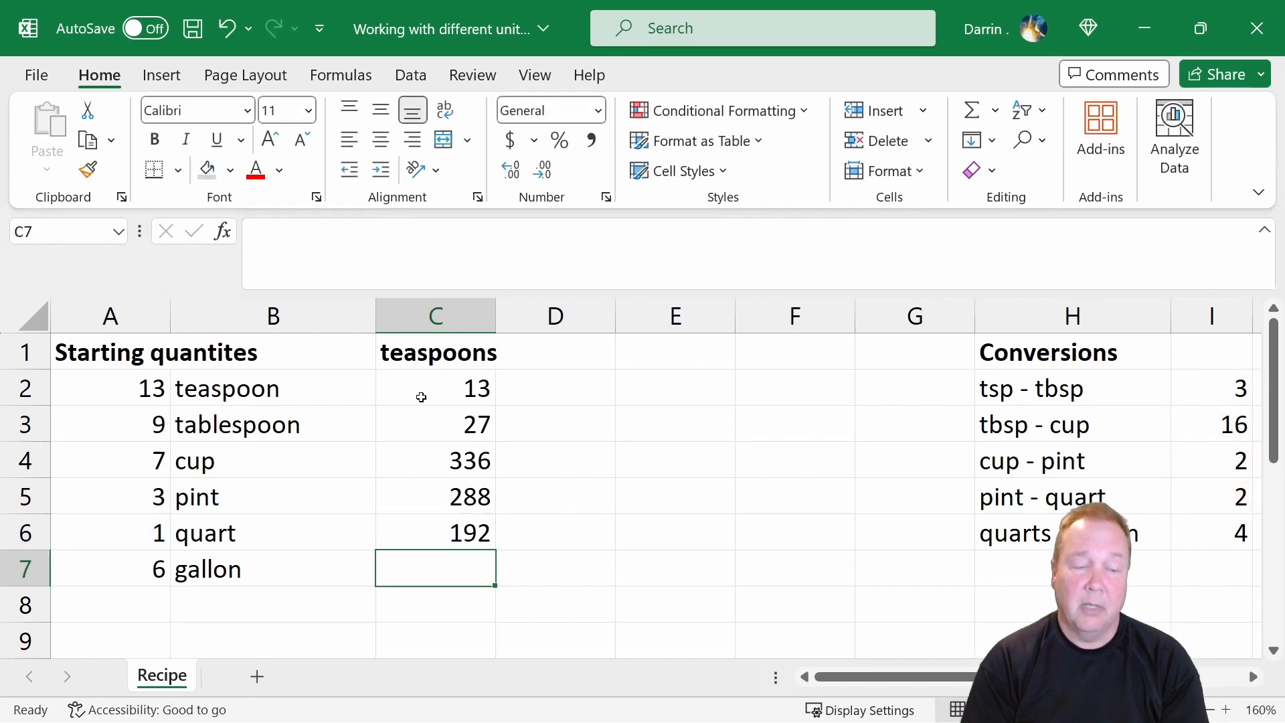
Convert the gallon quantity to teaspoons in C7 with the formula =a7*i6*i5*i4*i3*i2.
type("=")
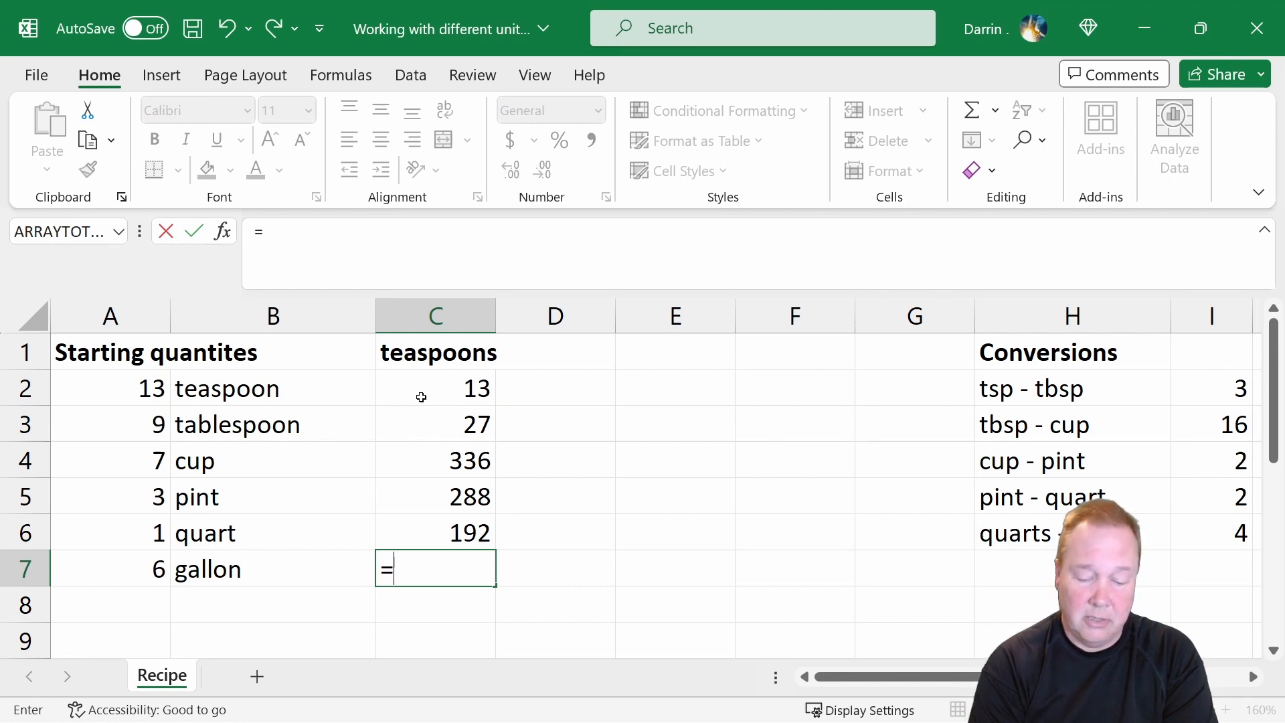
type("a")
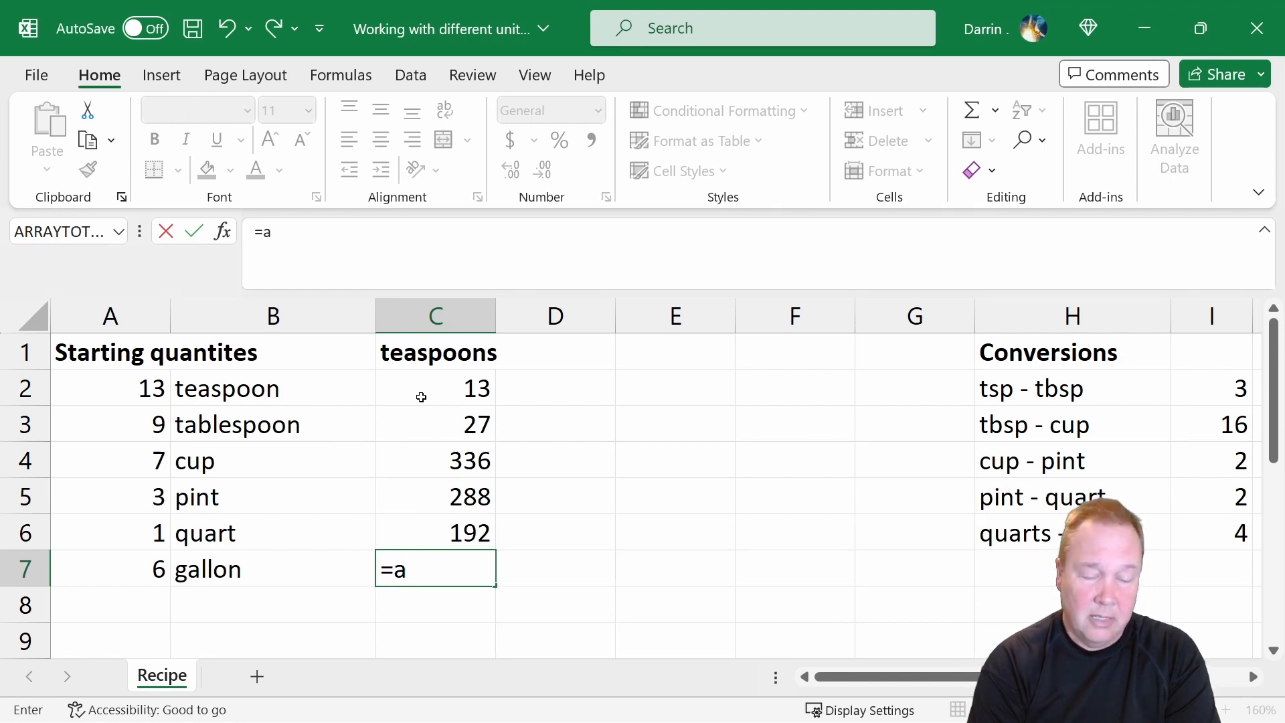
type("7*")
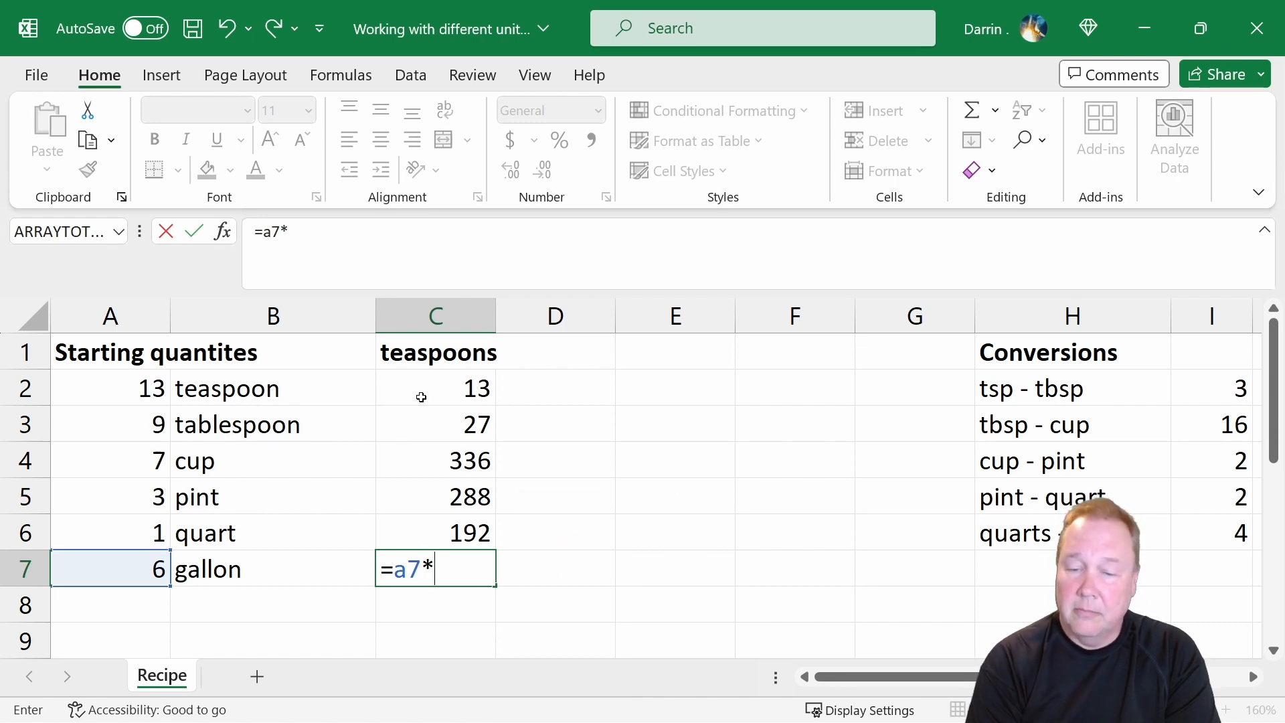
type("i6")
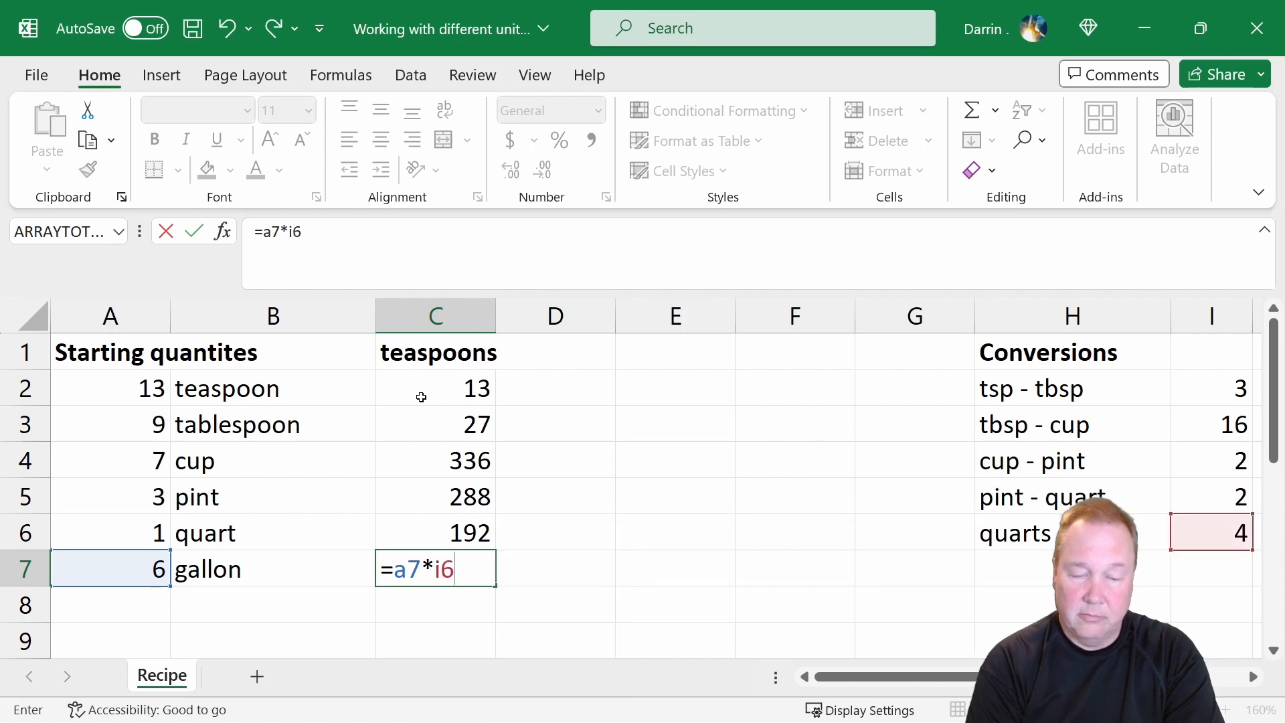
type("*i")
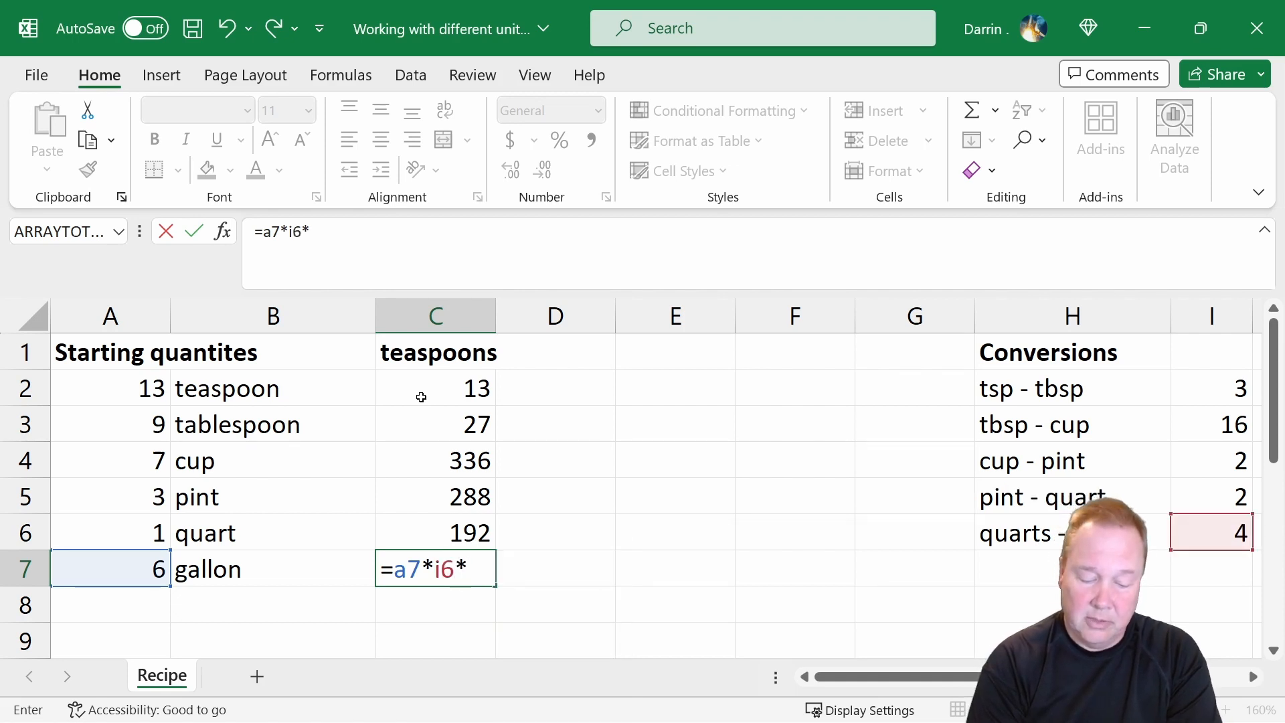
type("5*i")
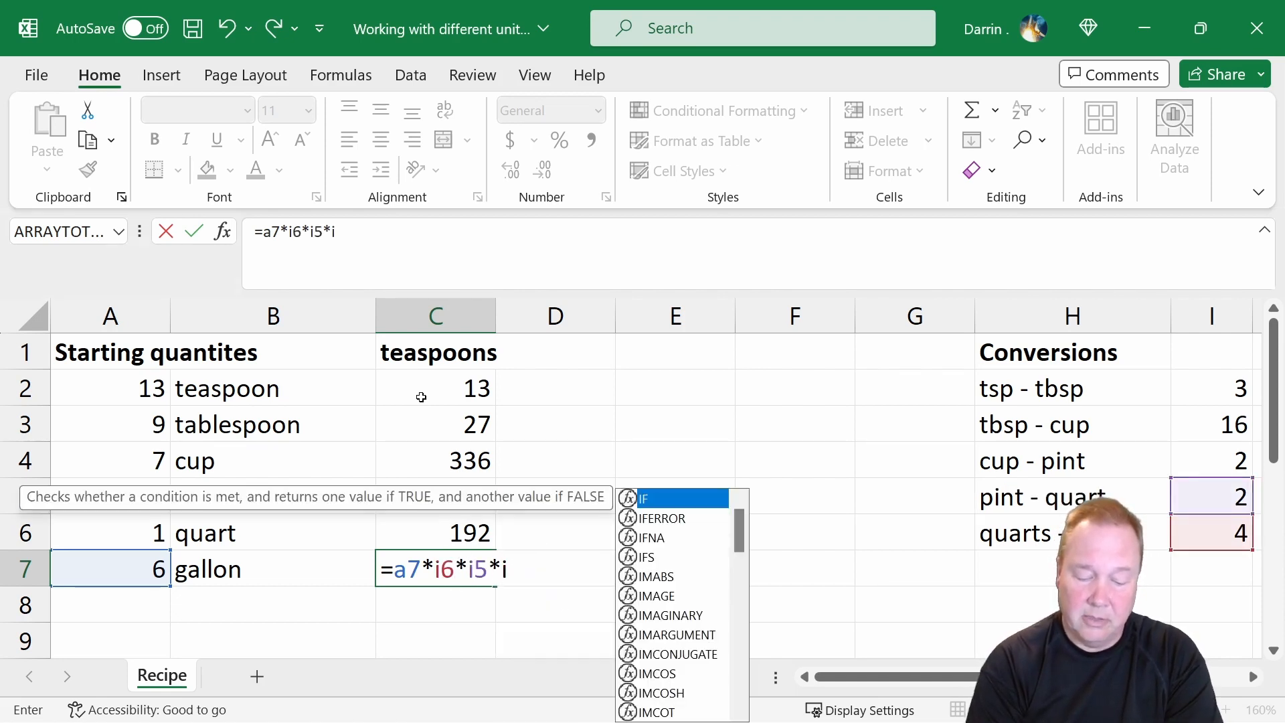
type("4*i3")
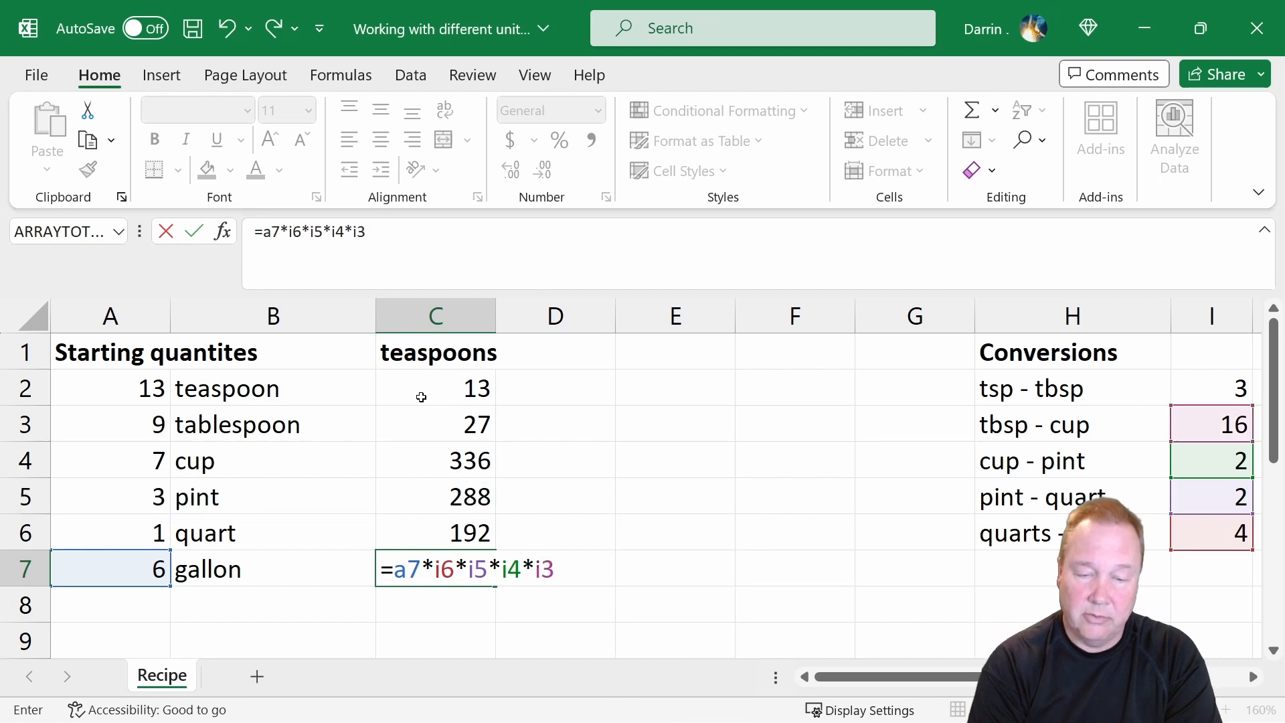
type("*i2")
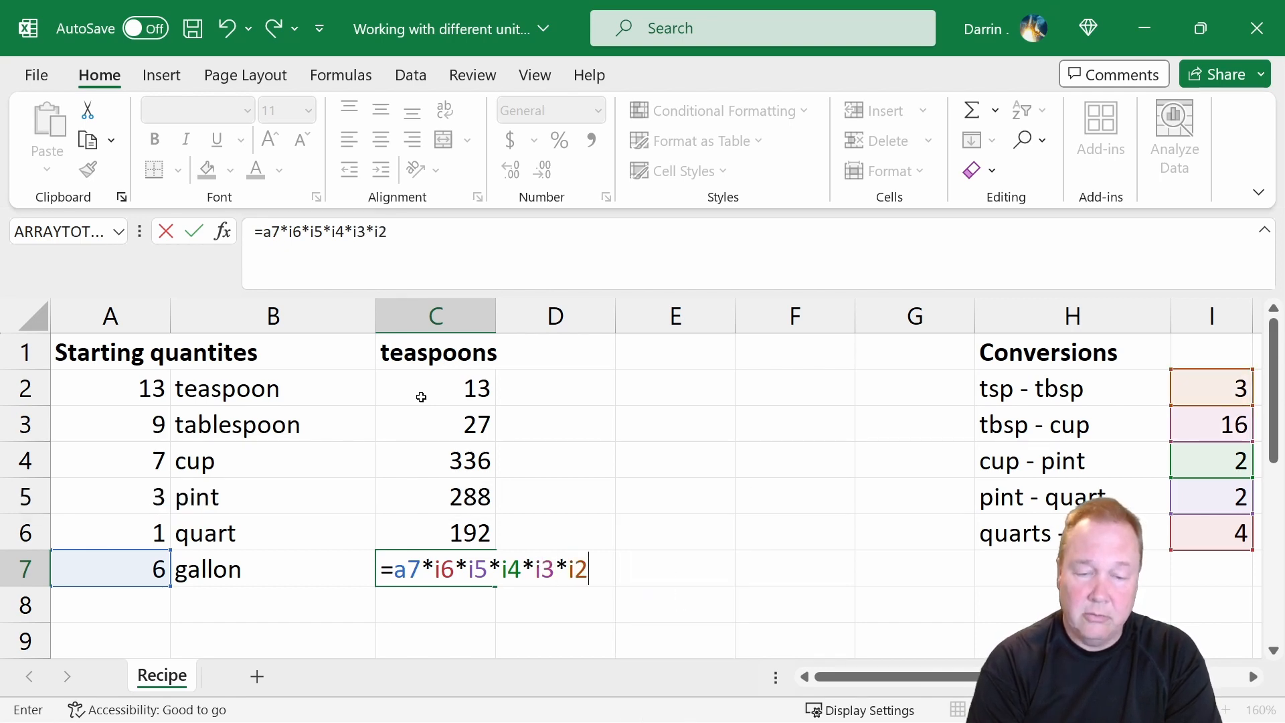
key("Return")
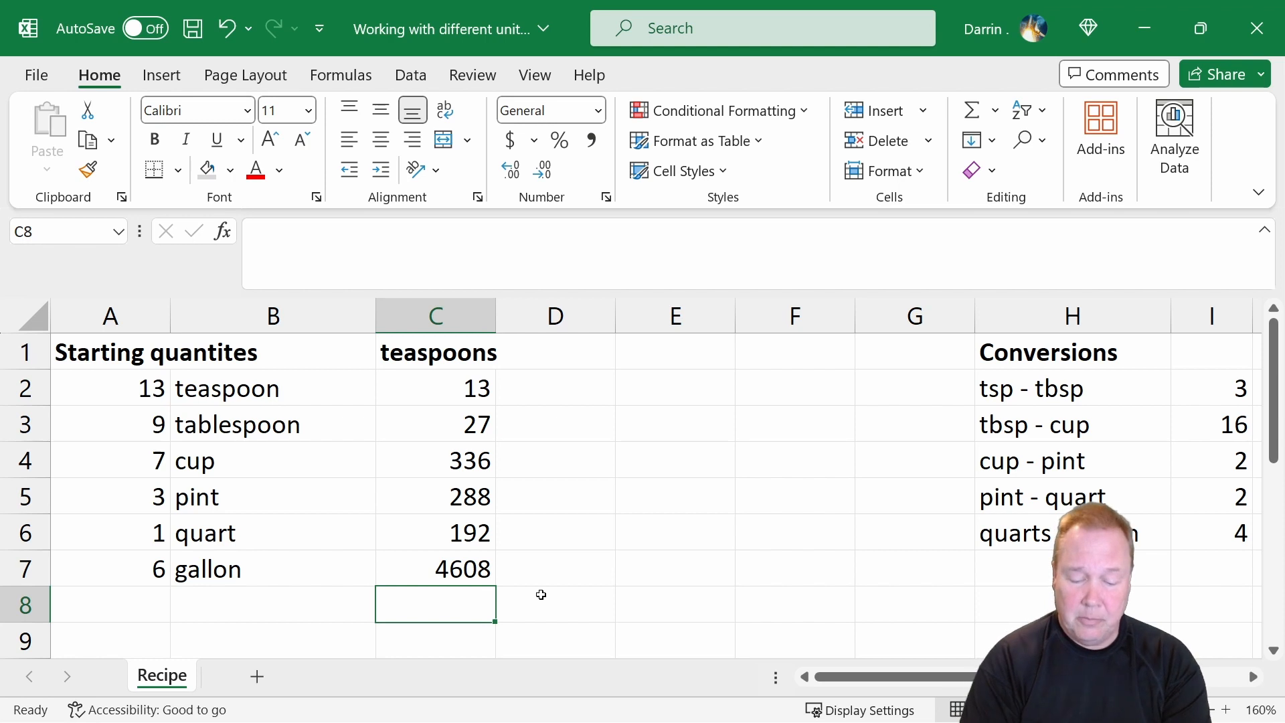
Total the teaspoons column in C8 with the formula =sum(c2:c7) and review it against the starting quantities.
type("=sum")
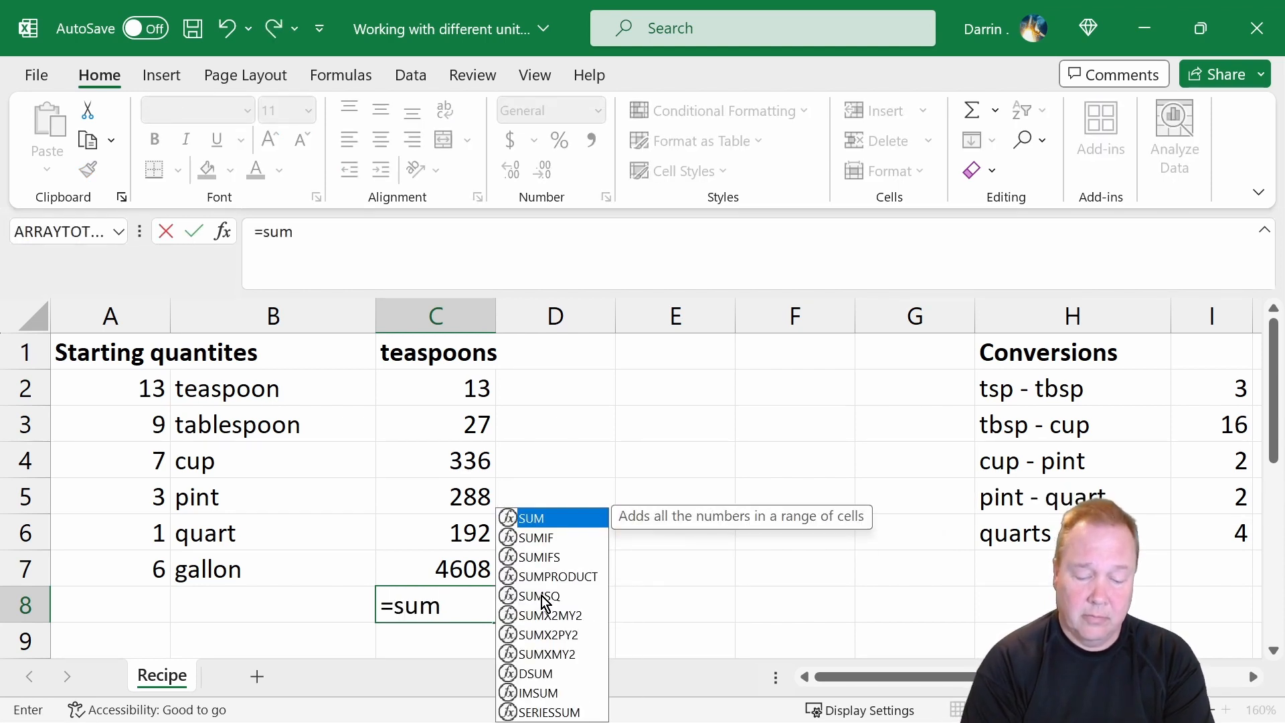
type("(c2")
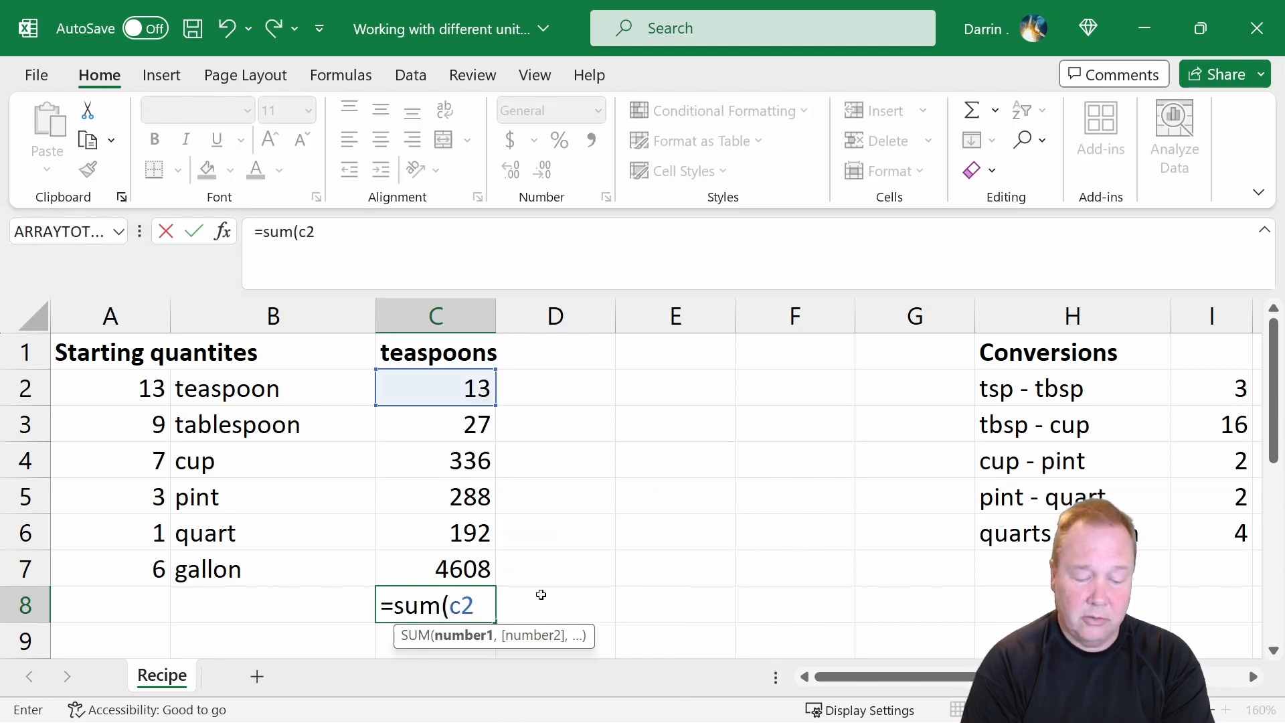
type(":")
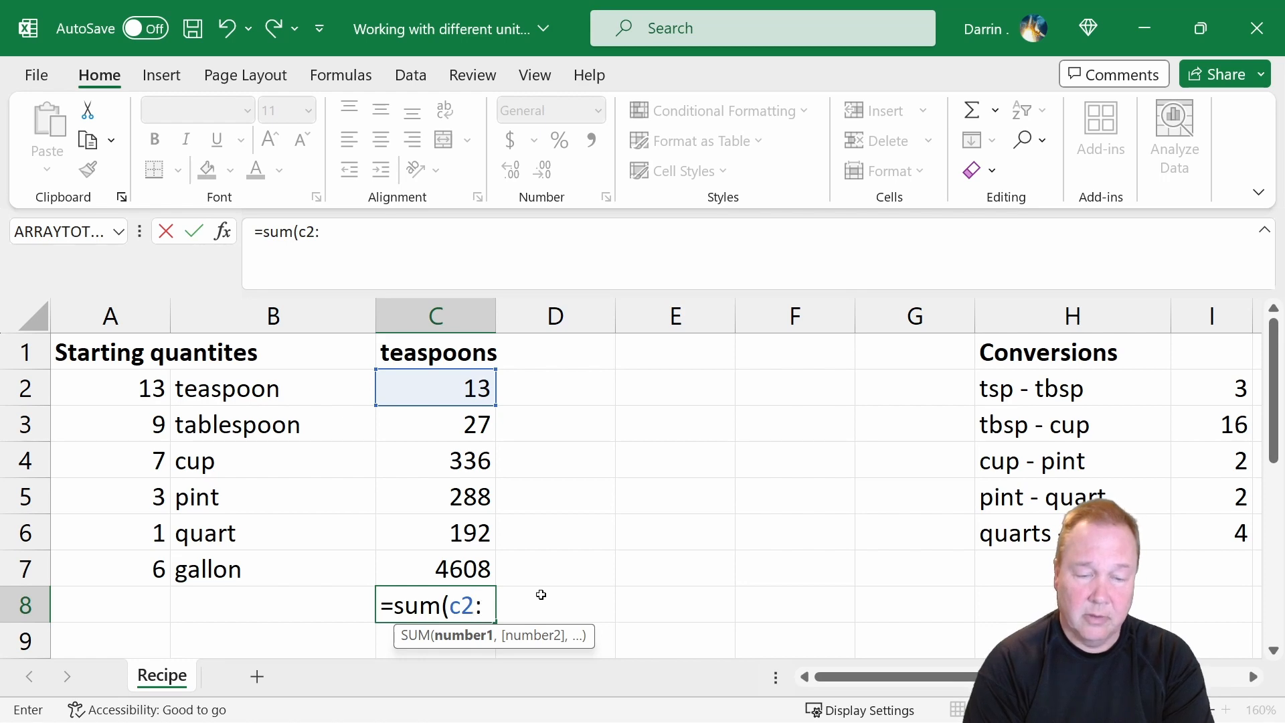
type("c7)")
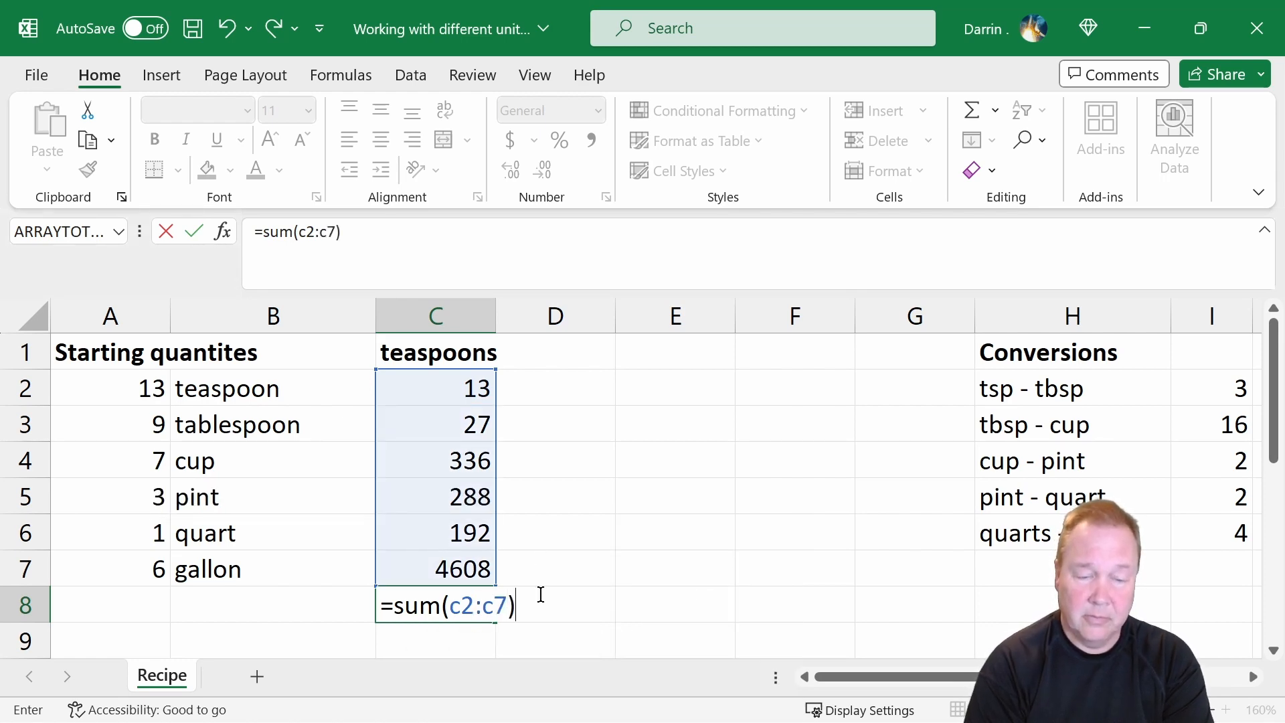
key("Return")
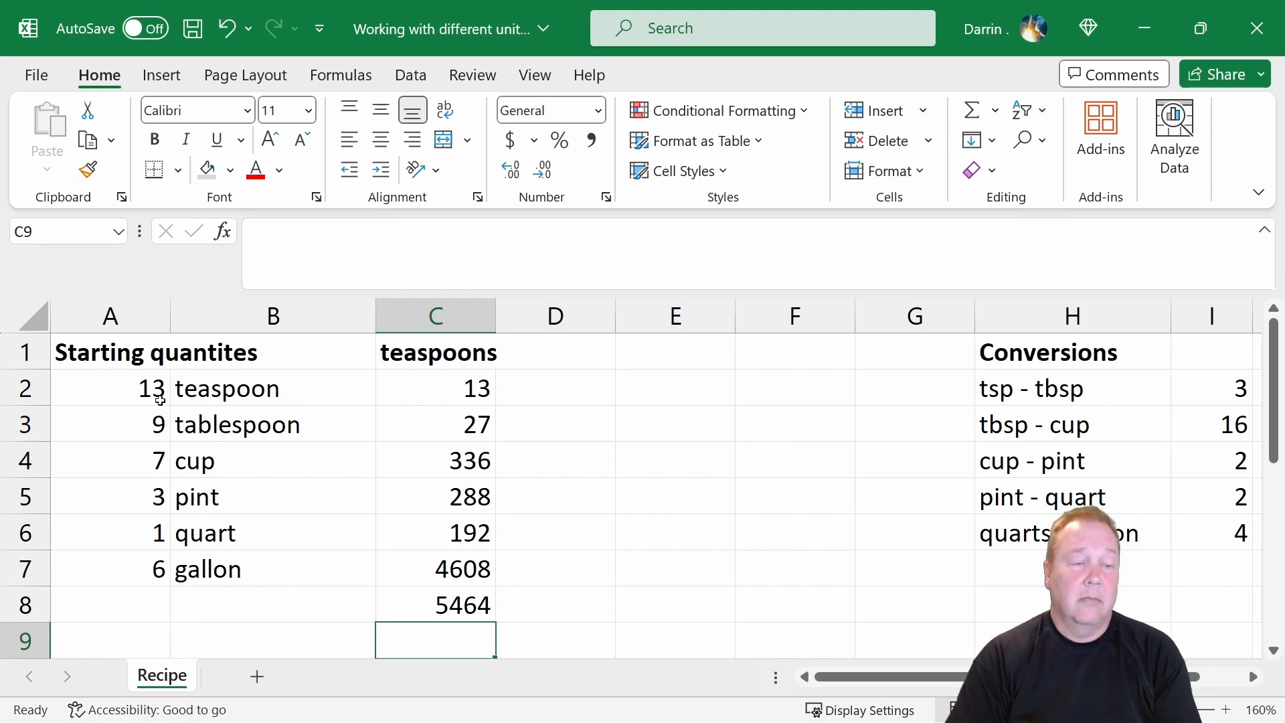
left_click_drag(131, 392, 208, 564)
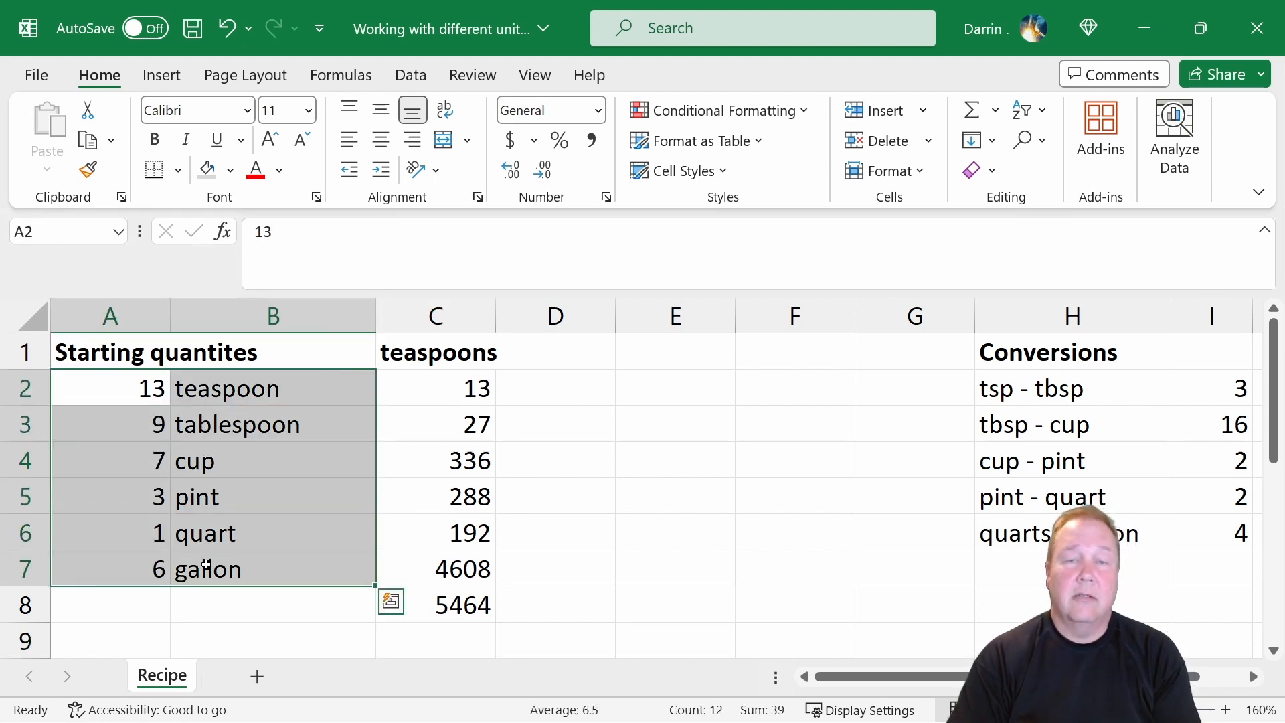
left_click(483, 607)
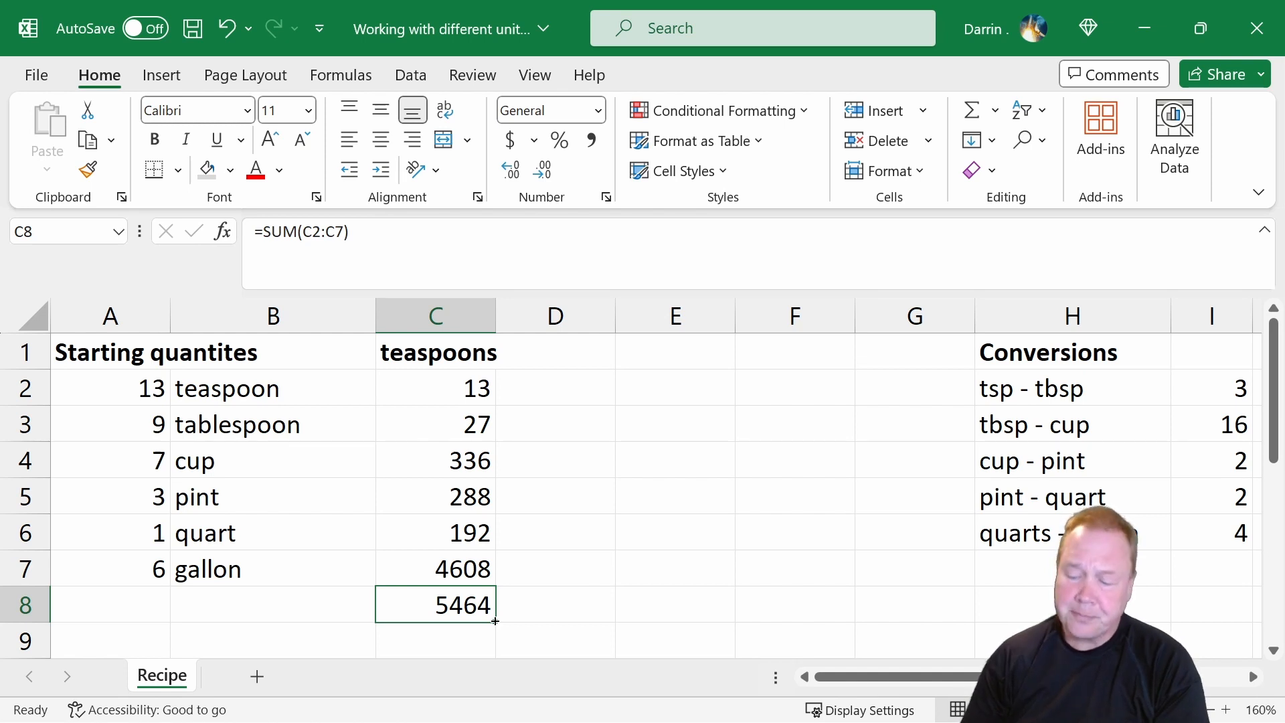
Add the column headings "running" in D1 and "Final Quantities" in E1.
left_click(571, 353)
type("running")
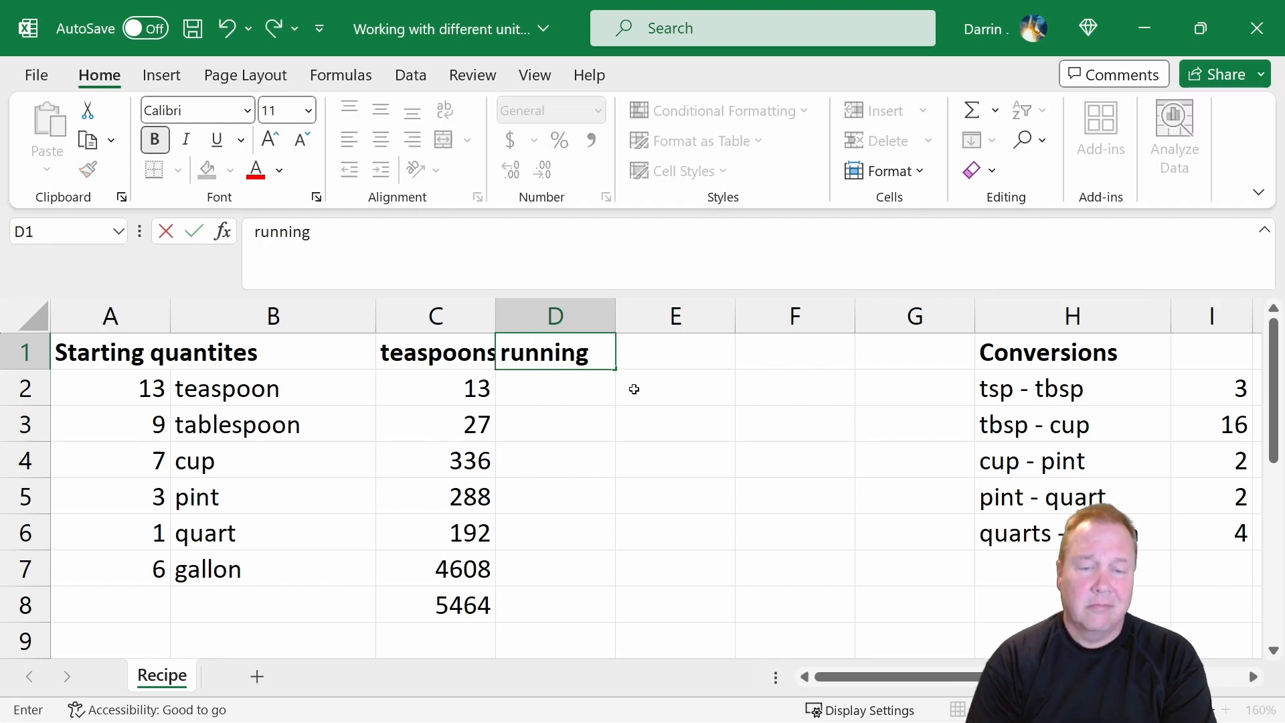
key("Tab")
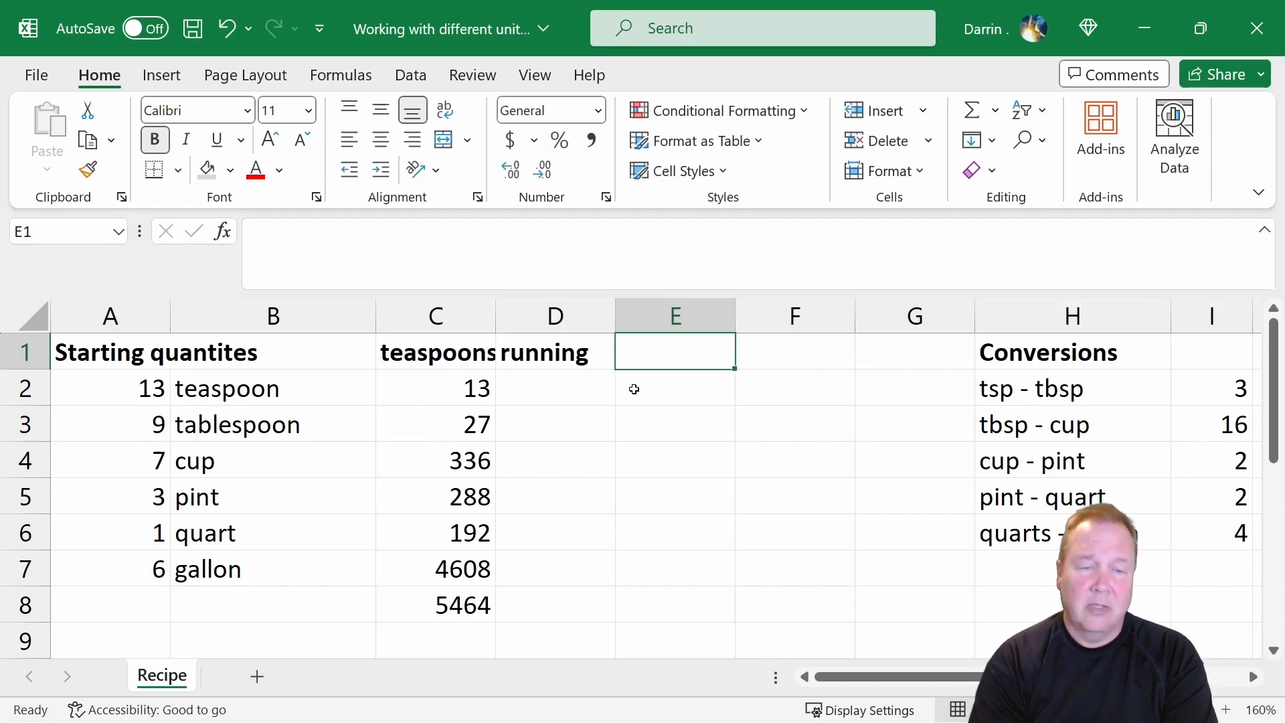
type("F")
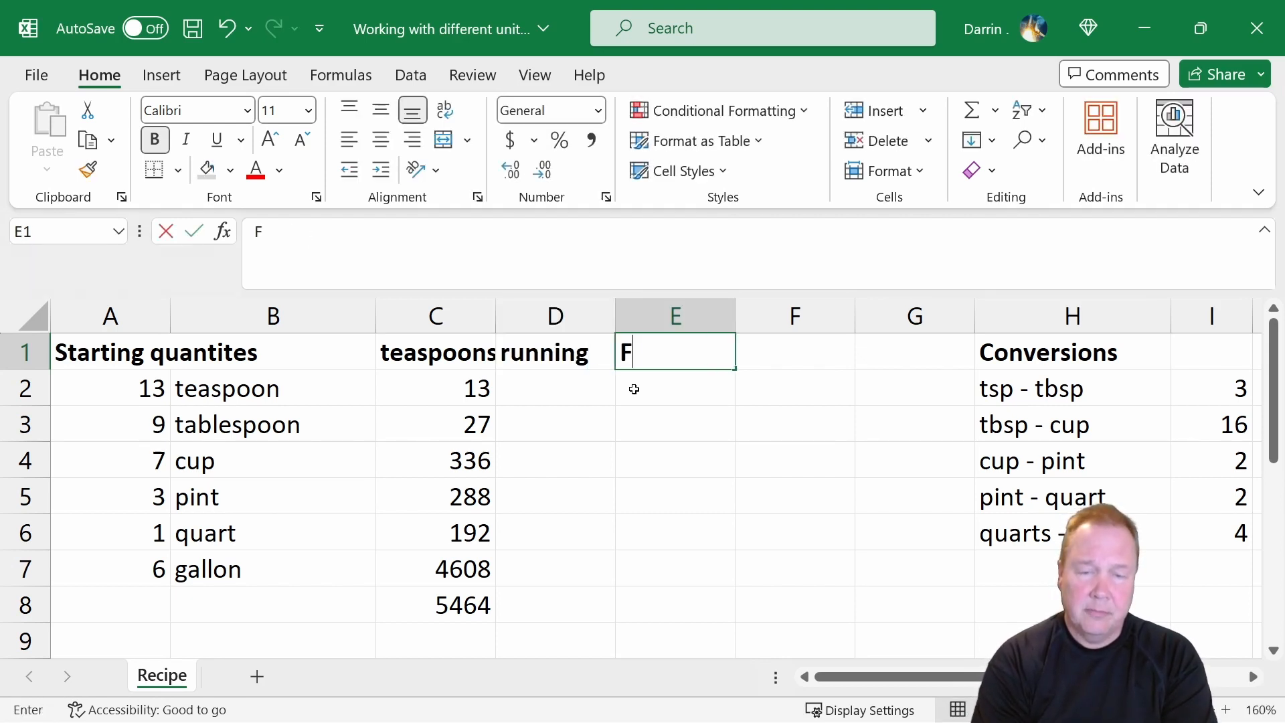
type("inal Quantities")
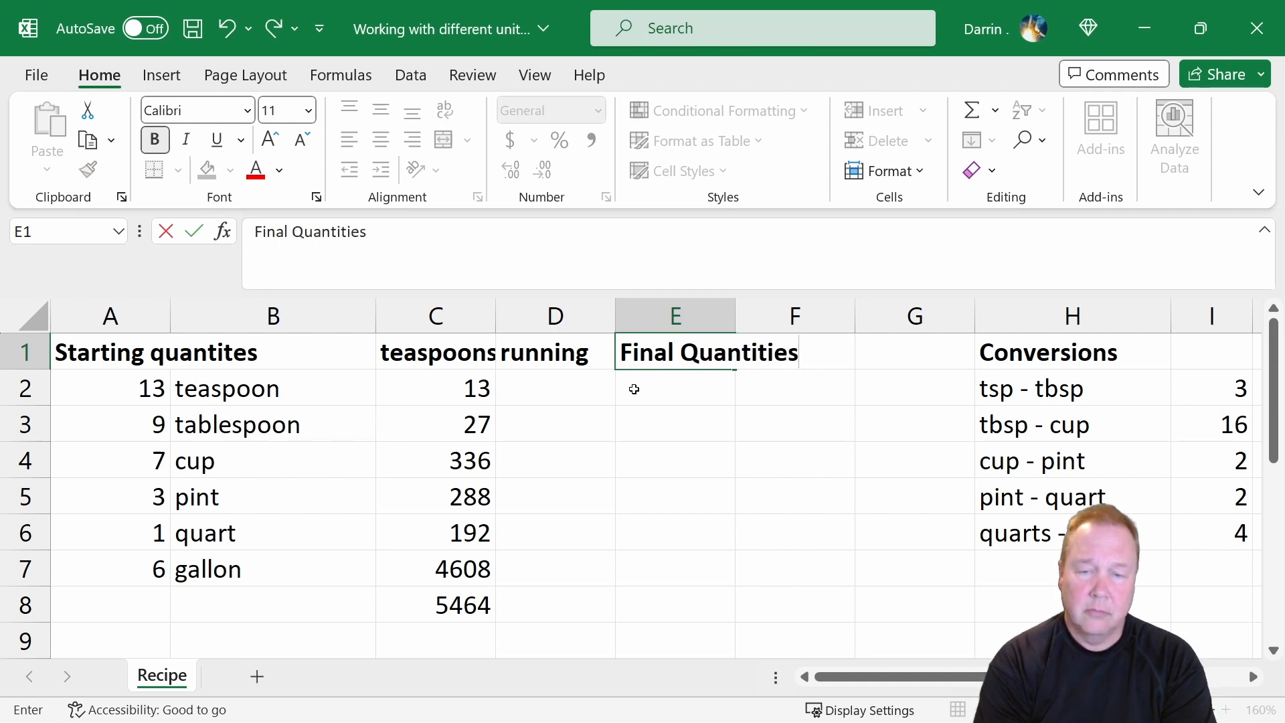
key("Return")
Enter the teaspoon total 5464 in D2 as the first value of the running column.
key("Left")
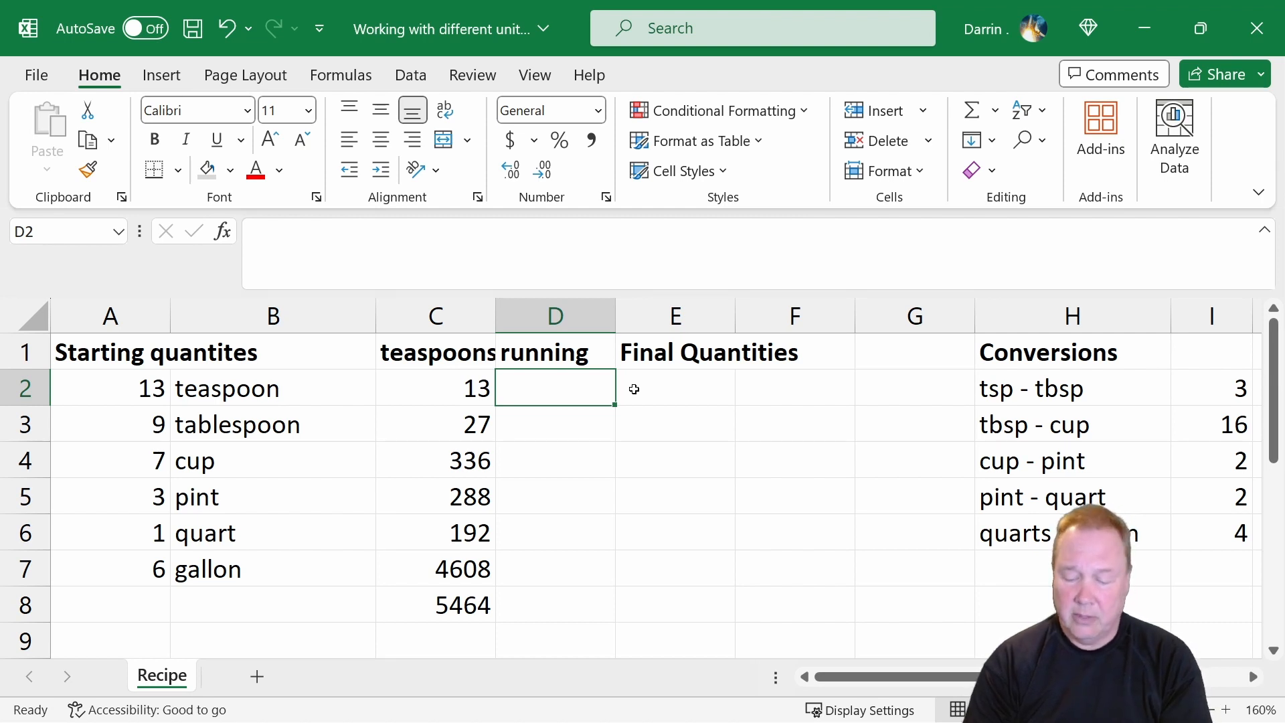
type("5464")
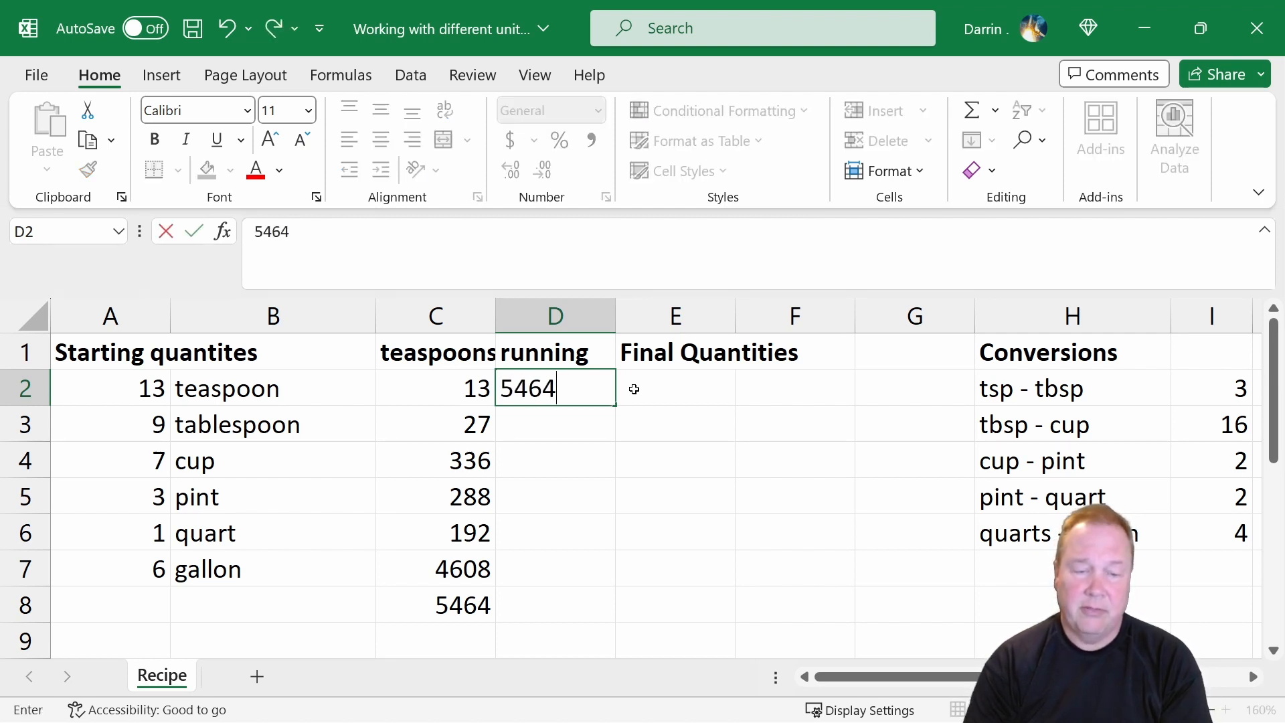
key("Tab")
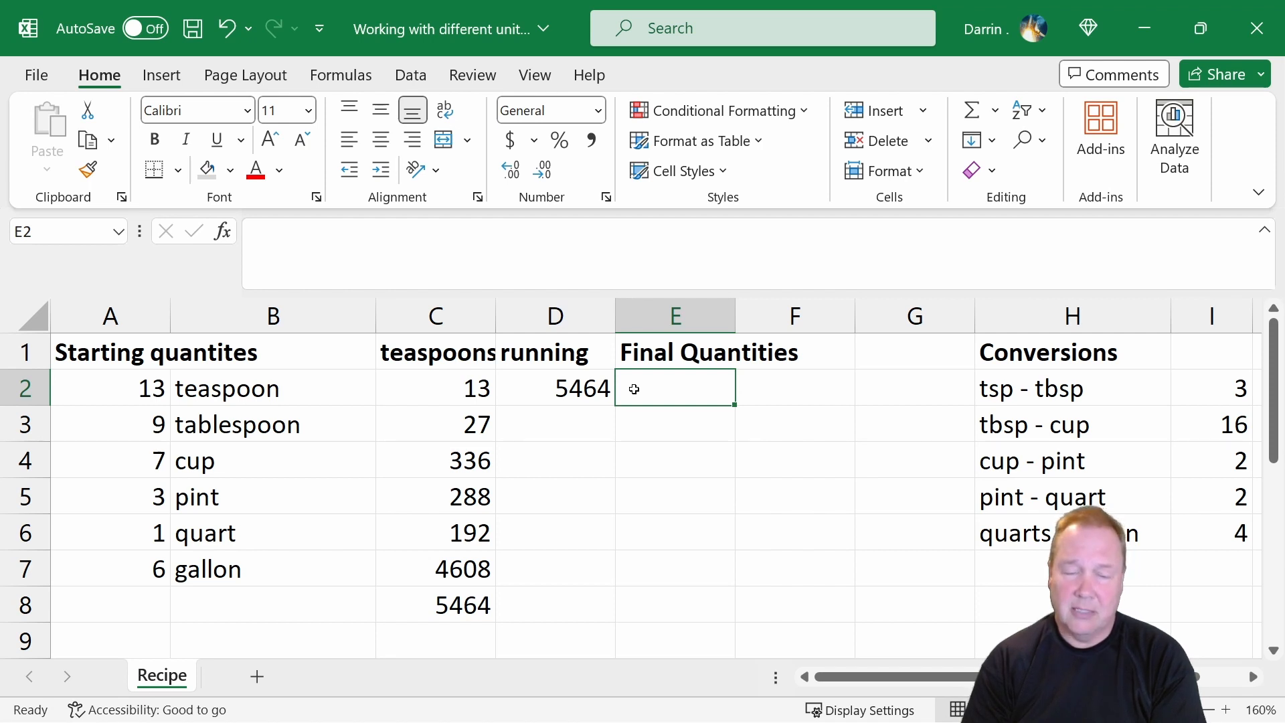
Calculate the leftover teaspoons in E2 with the formula =mod(d2,i2) and review it against A2 and the tsp - tbsp conversion.
type("=mod")
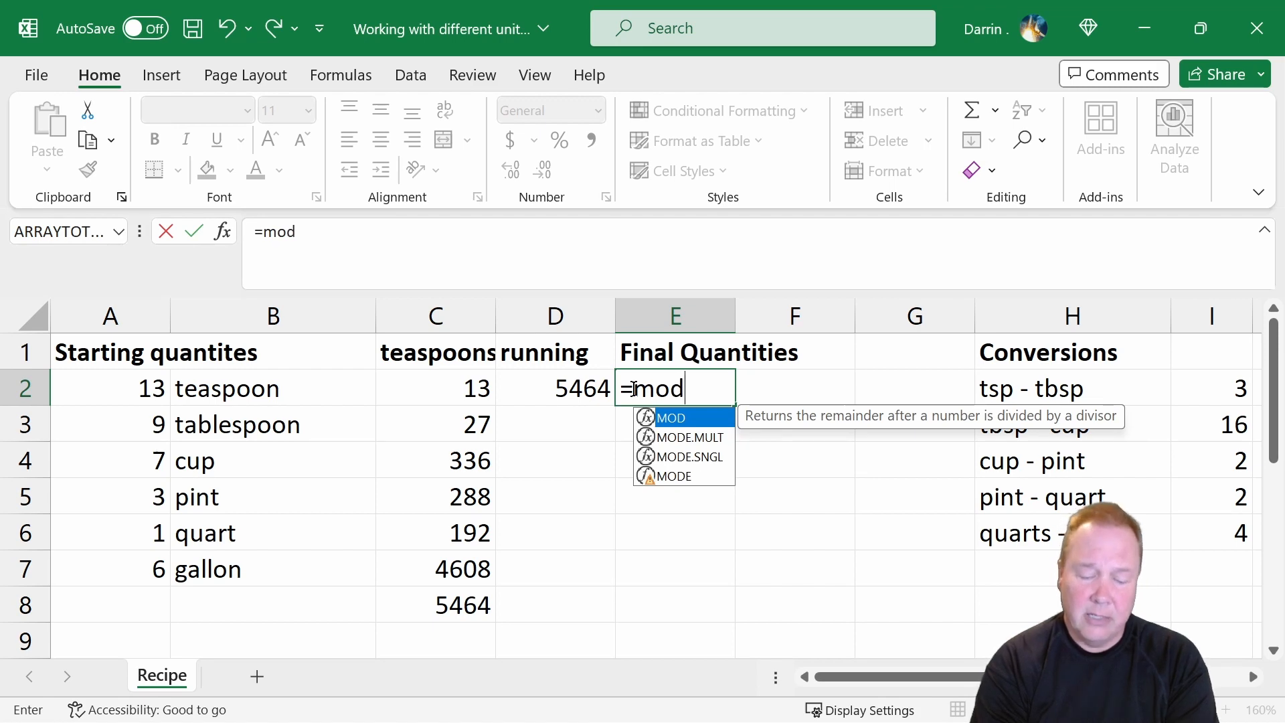
type("(")
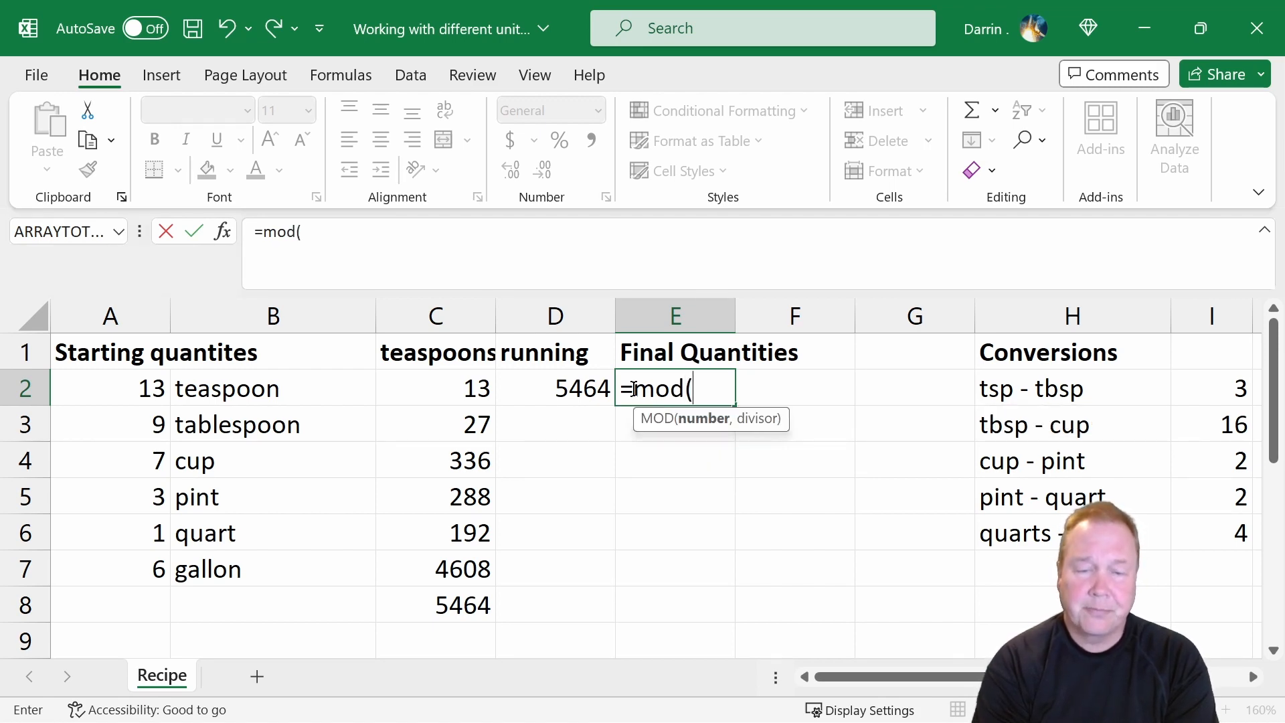
type("d2,")
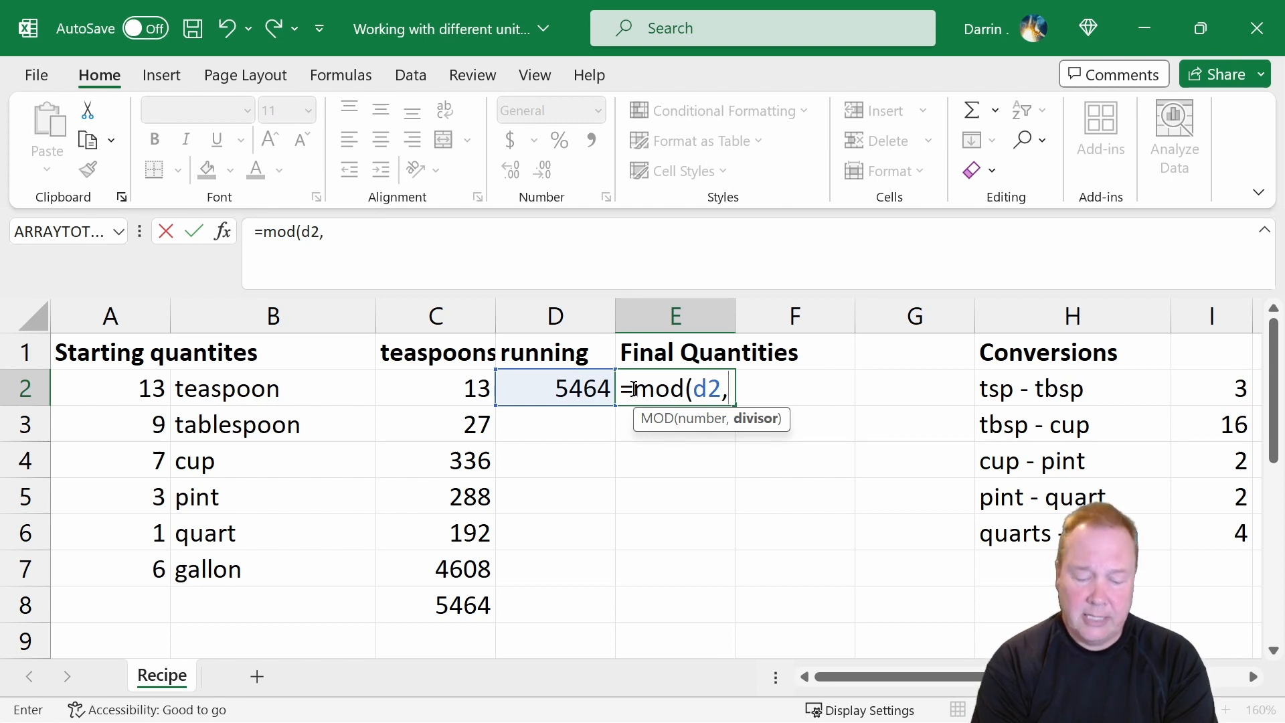
type("i2)")
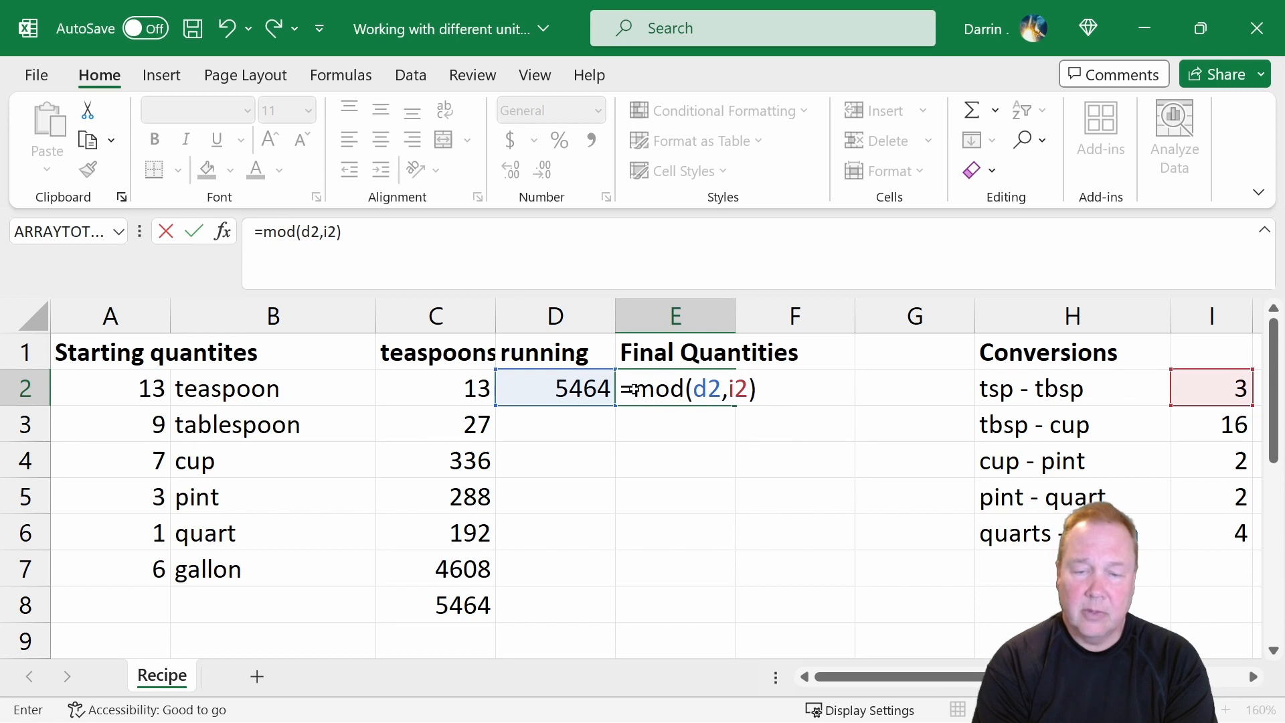
key("Return")
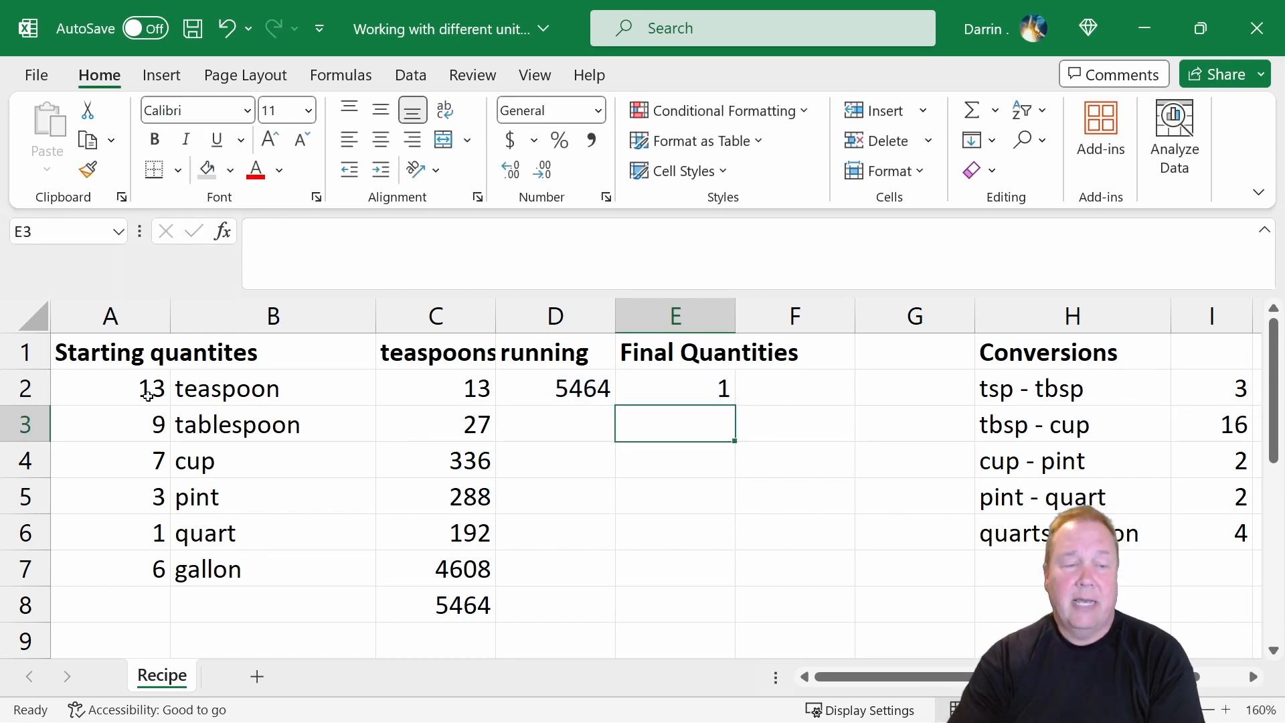
left_click(125, 385)
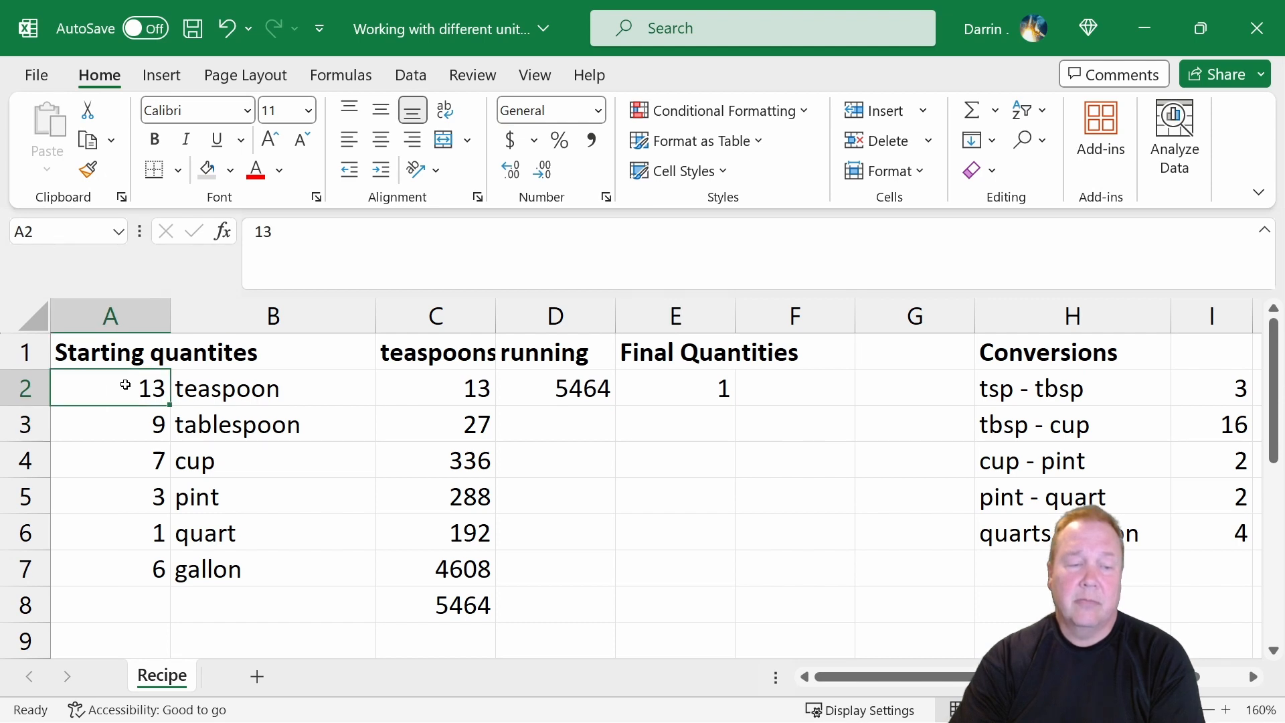
left_click(1197, 388)
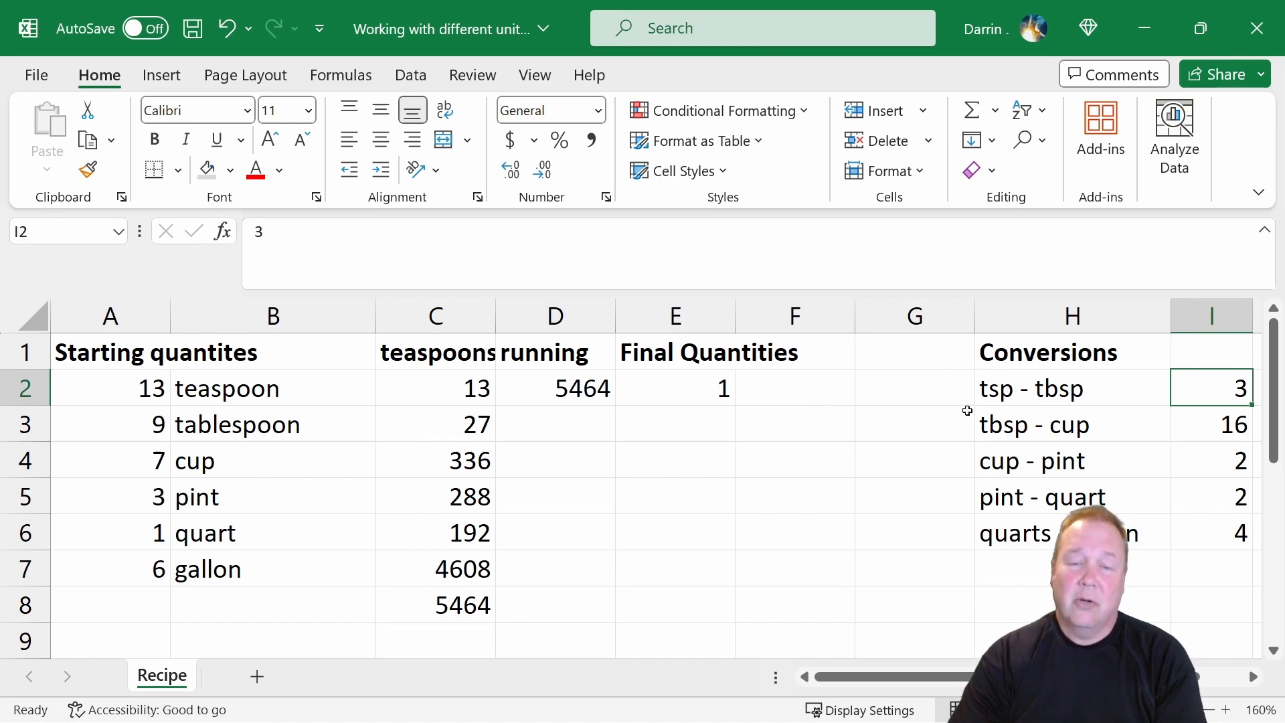
left_click(707, 388)
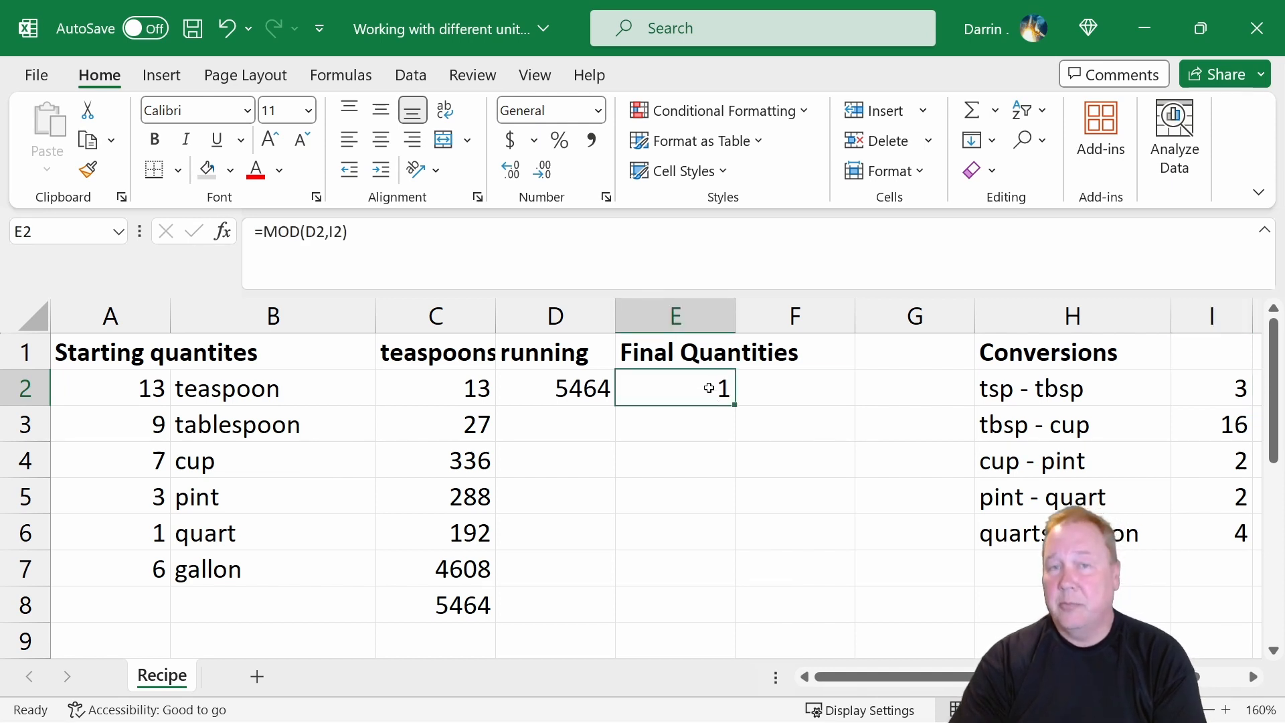
Calculate the running tablespoons in D3 with the formula =(d2-e2)/i2 and review it against the cells it uses.
key("Left")
key("Down")
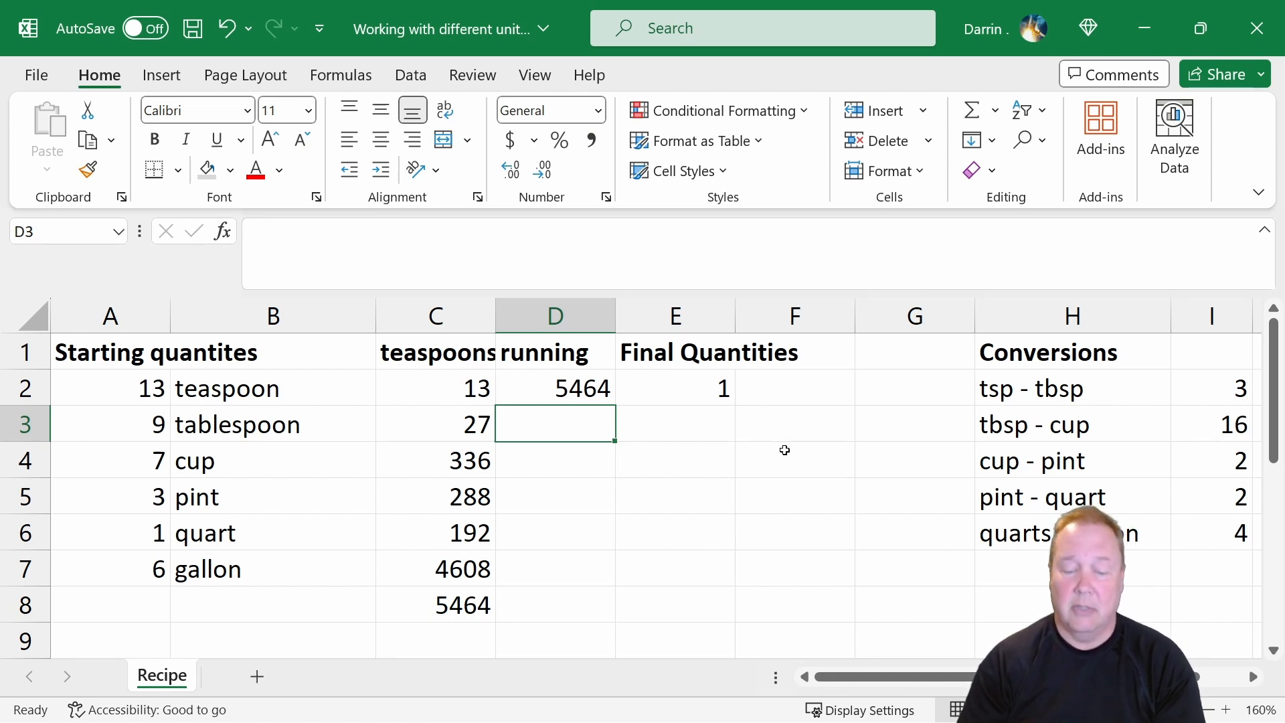
type("=")
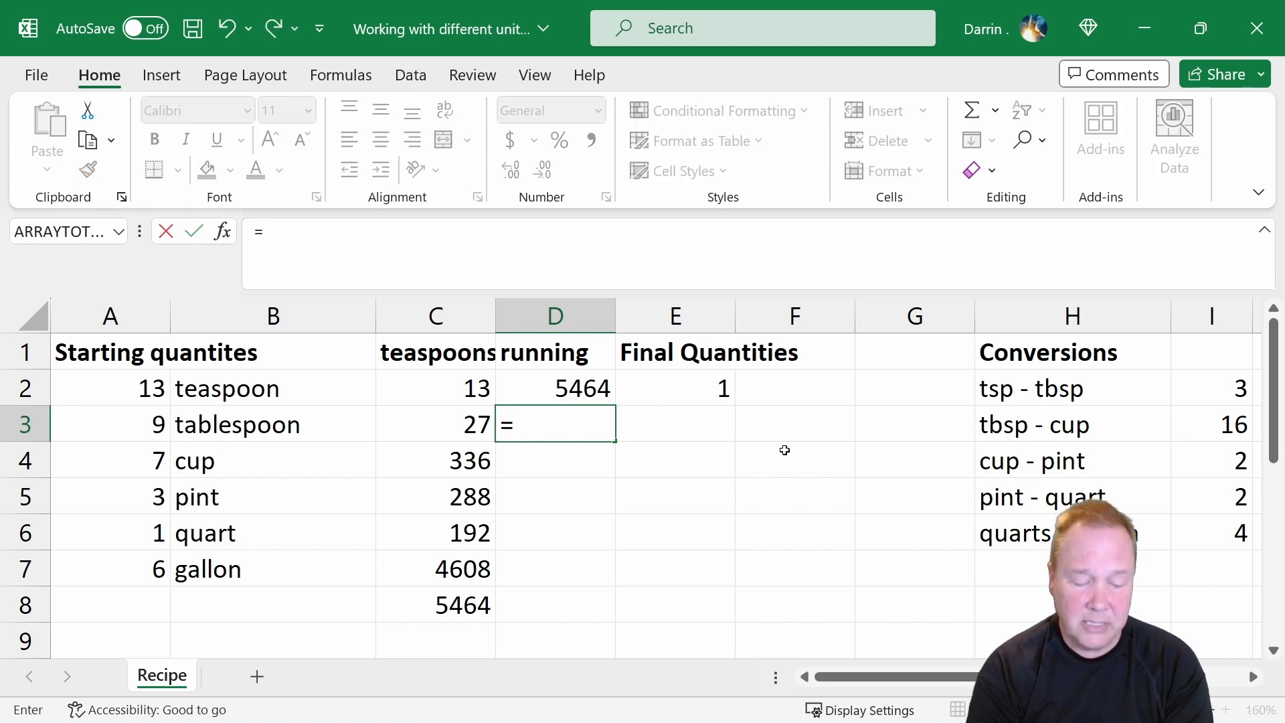
type("(d2")
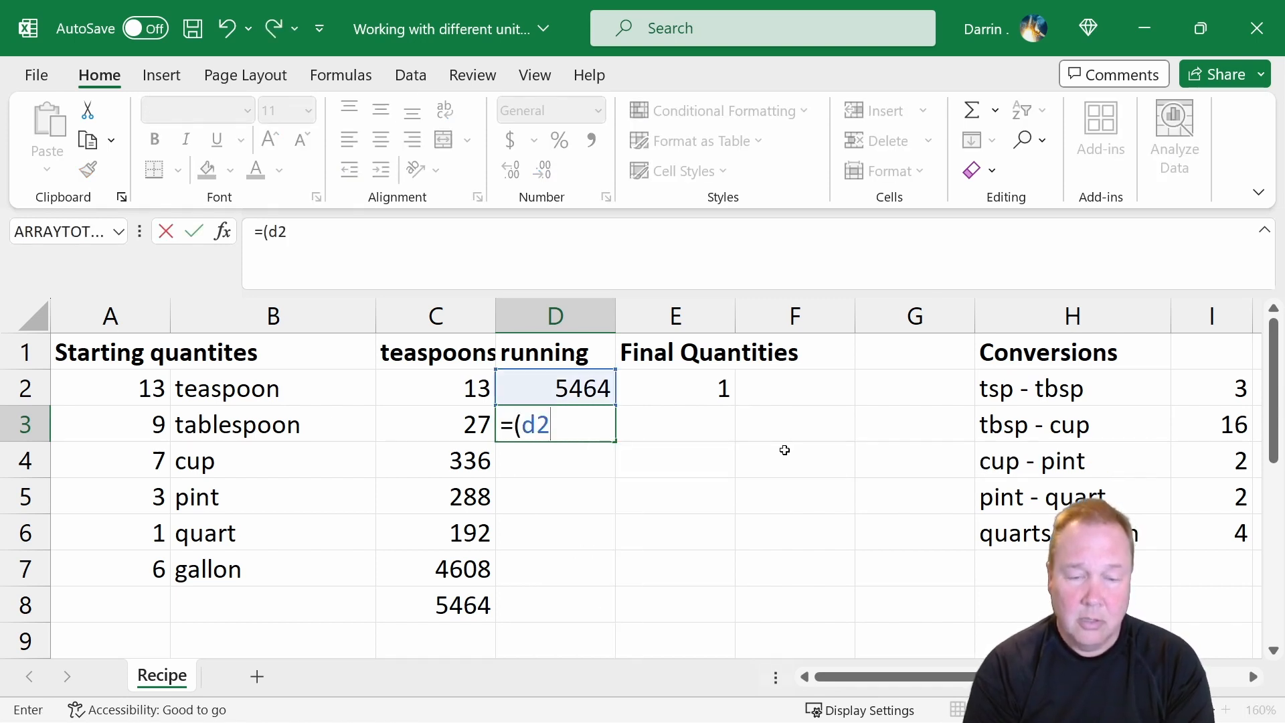
type("-")
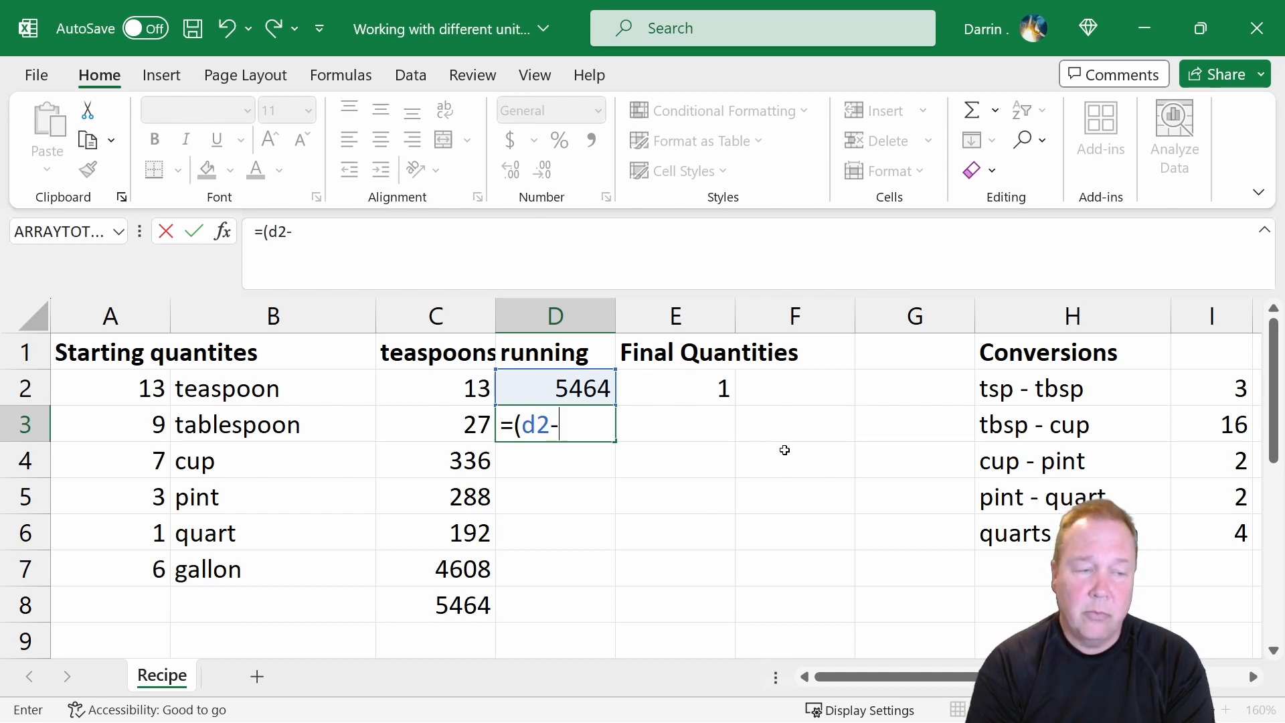
type("e2")
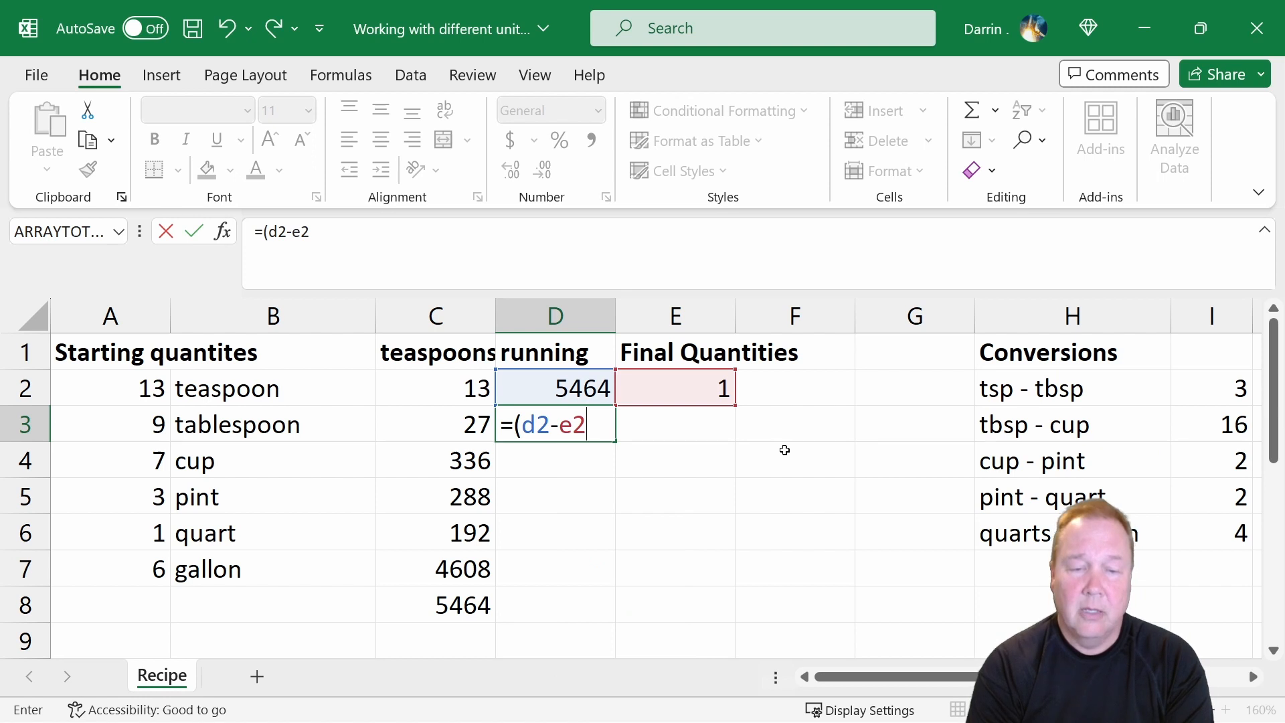
type(")")
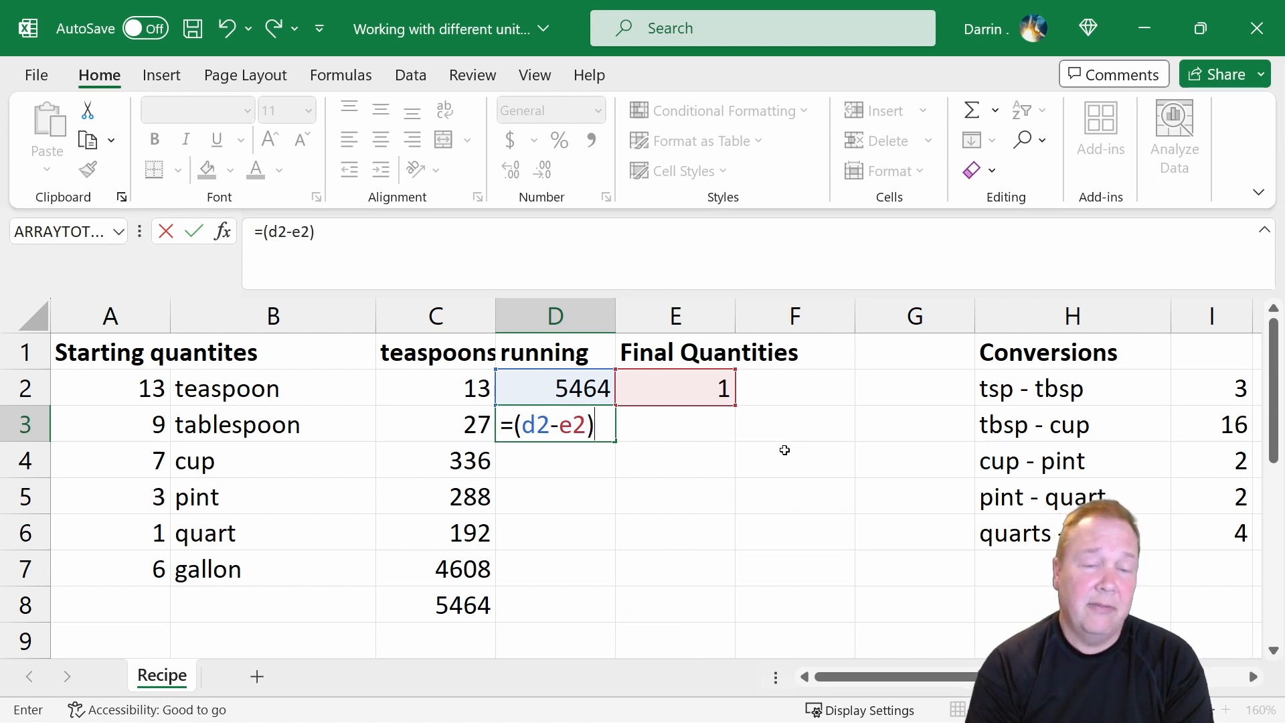
type("/")
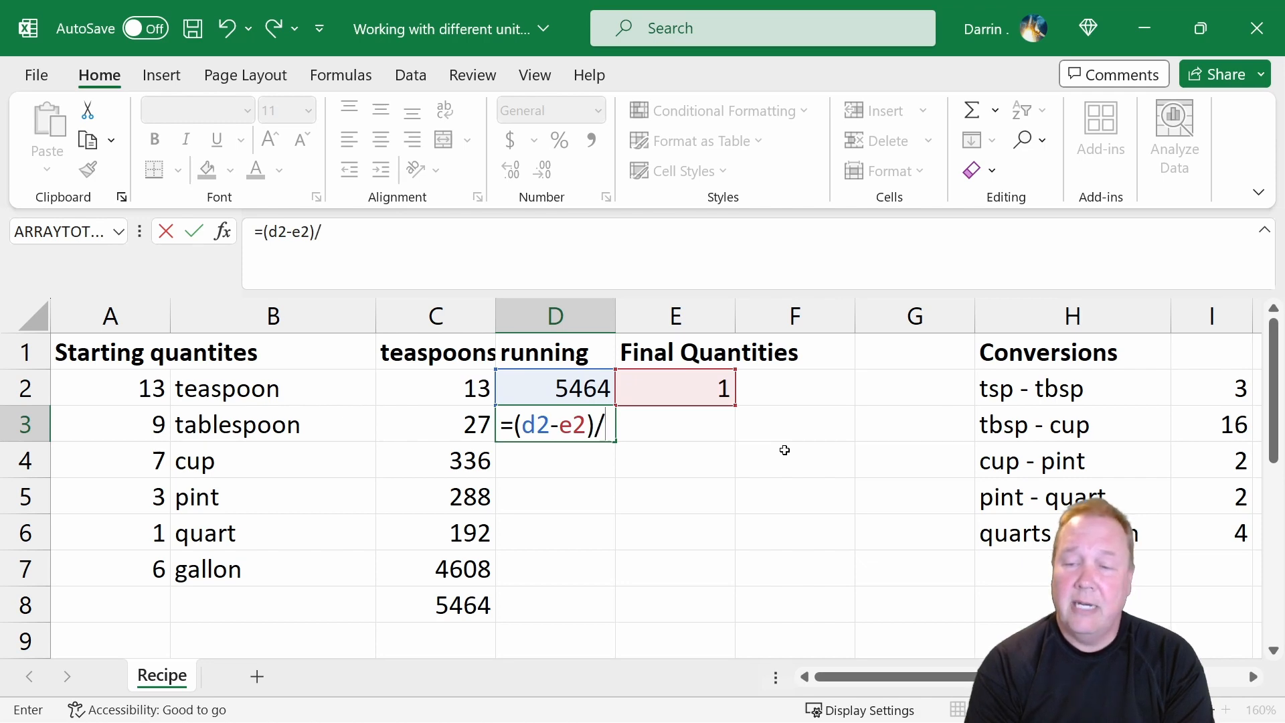
type("i2")
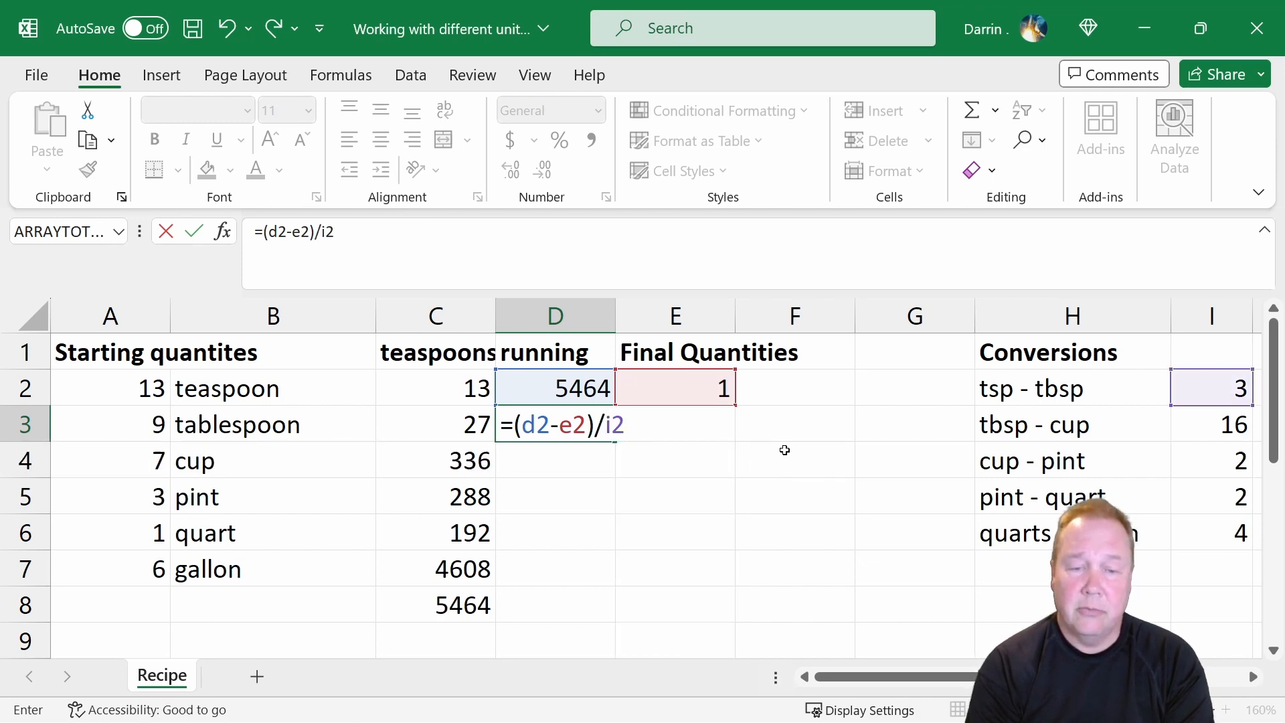
key("Return")
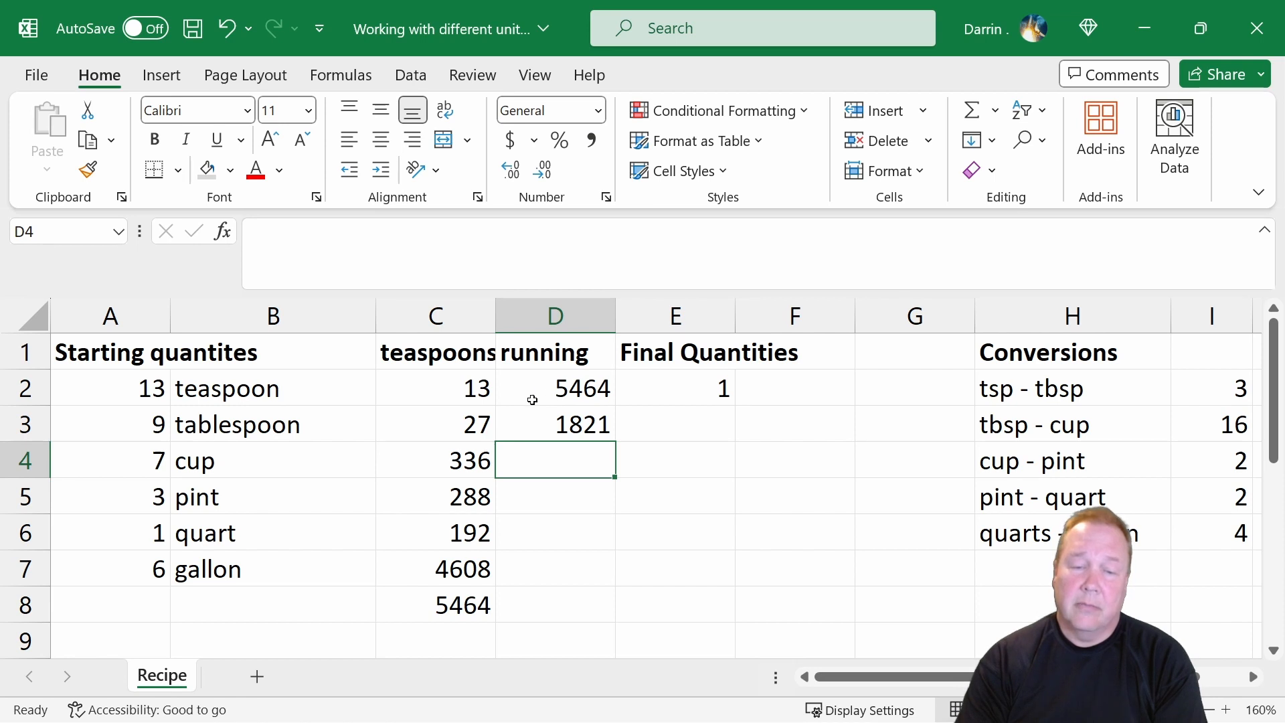
left_click_drag(532, 400, 657, 387)
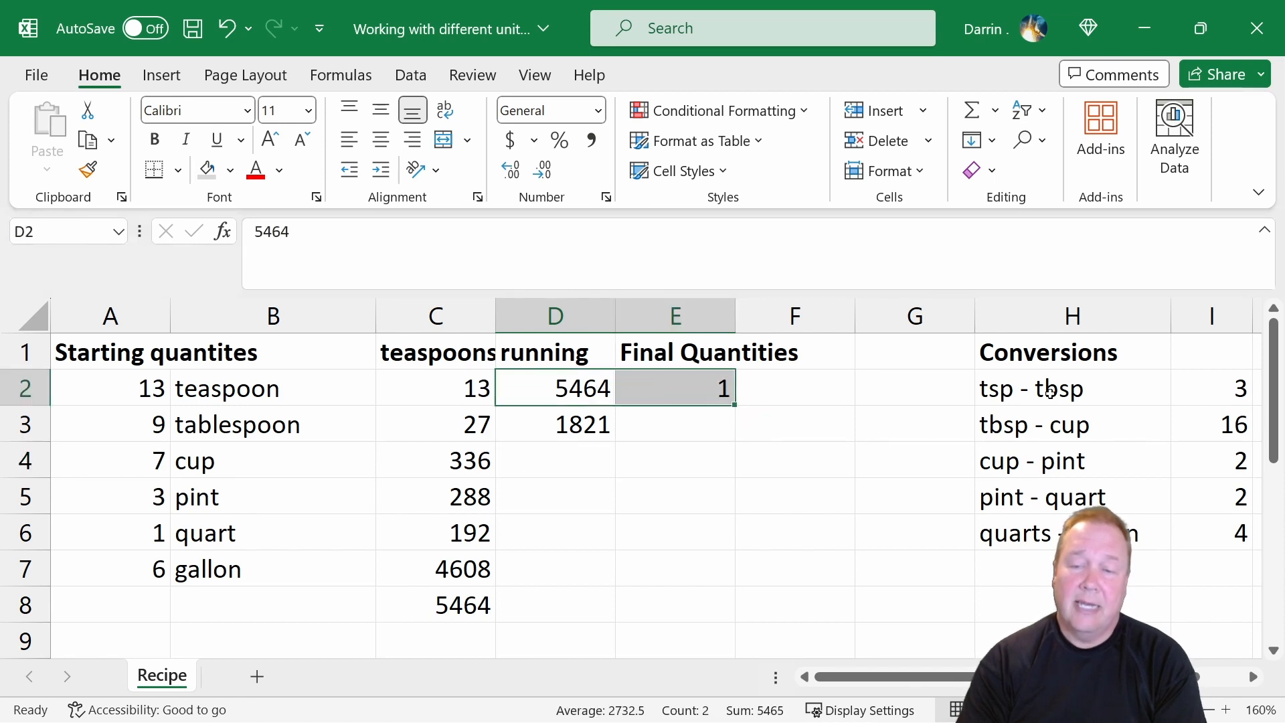
left_click(1193, 386)
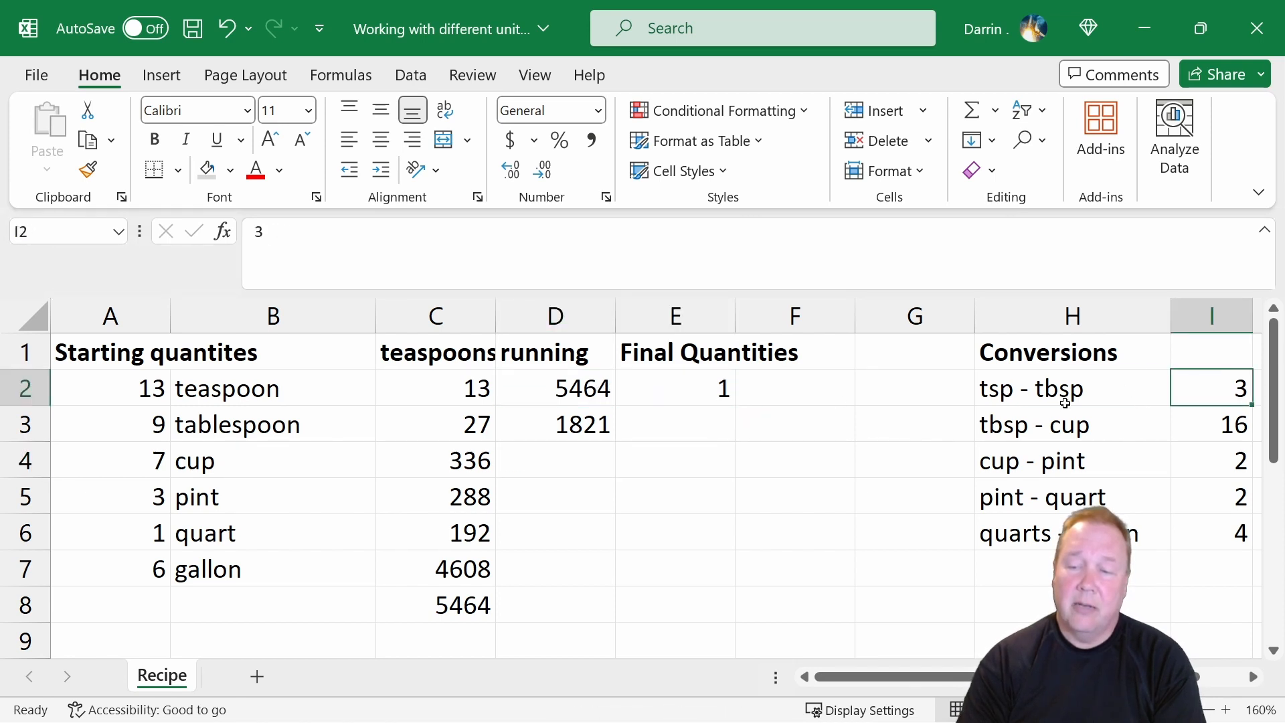
left_click(560, 425)
left_click(282, 431)
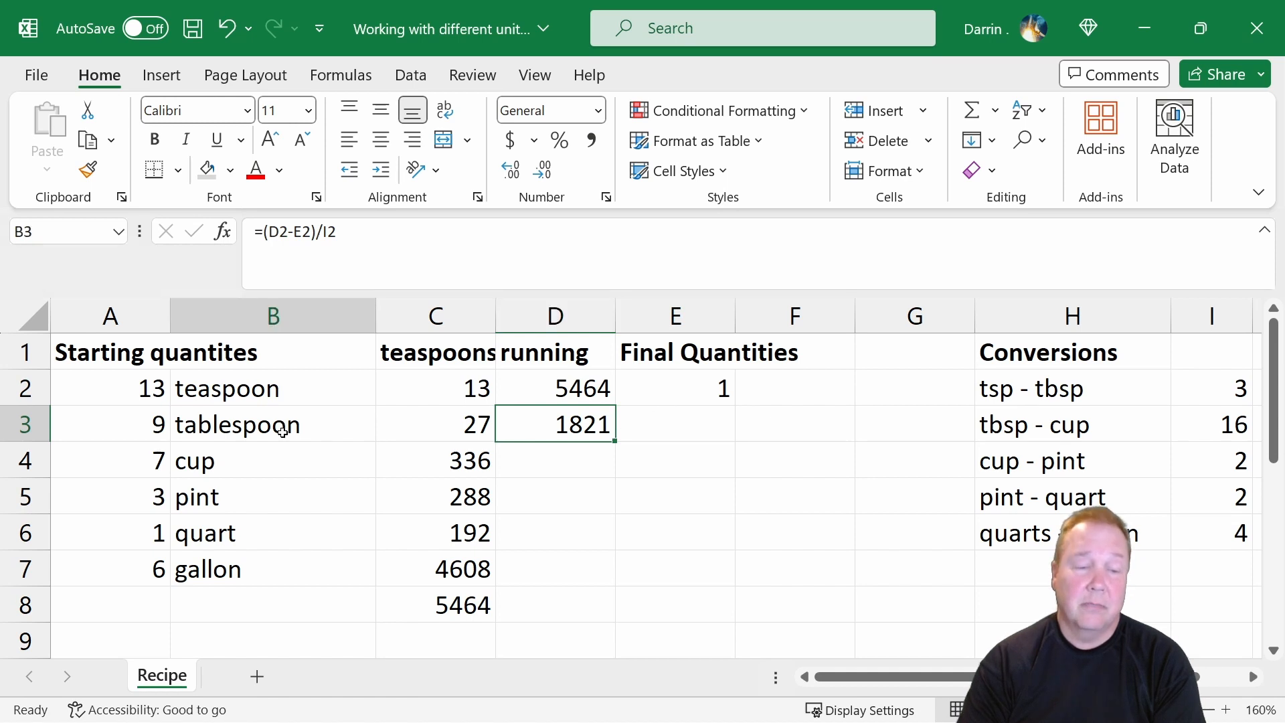
Calculate the leftover tablespoons in E3 with the formula =mod(d3,16).
left_click(687, 423)
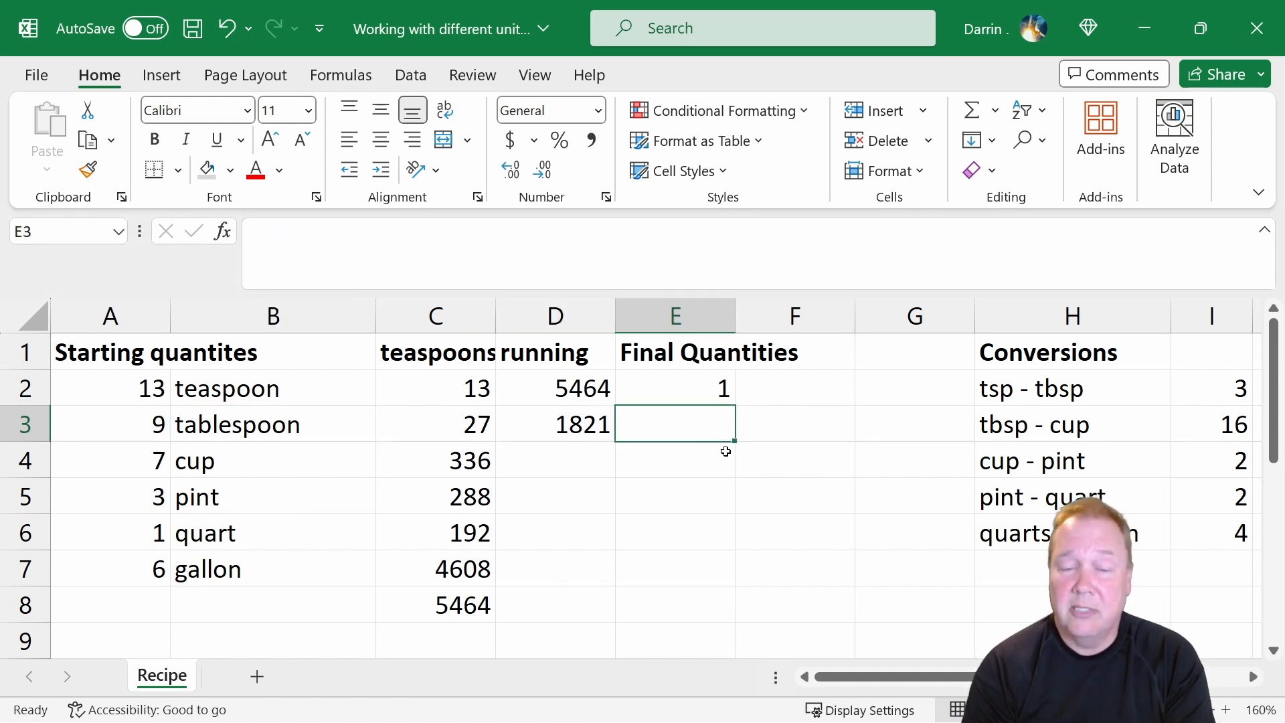
type("=mod")
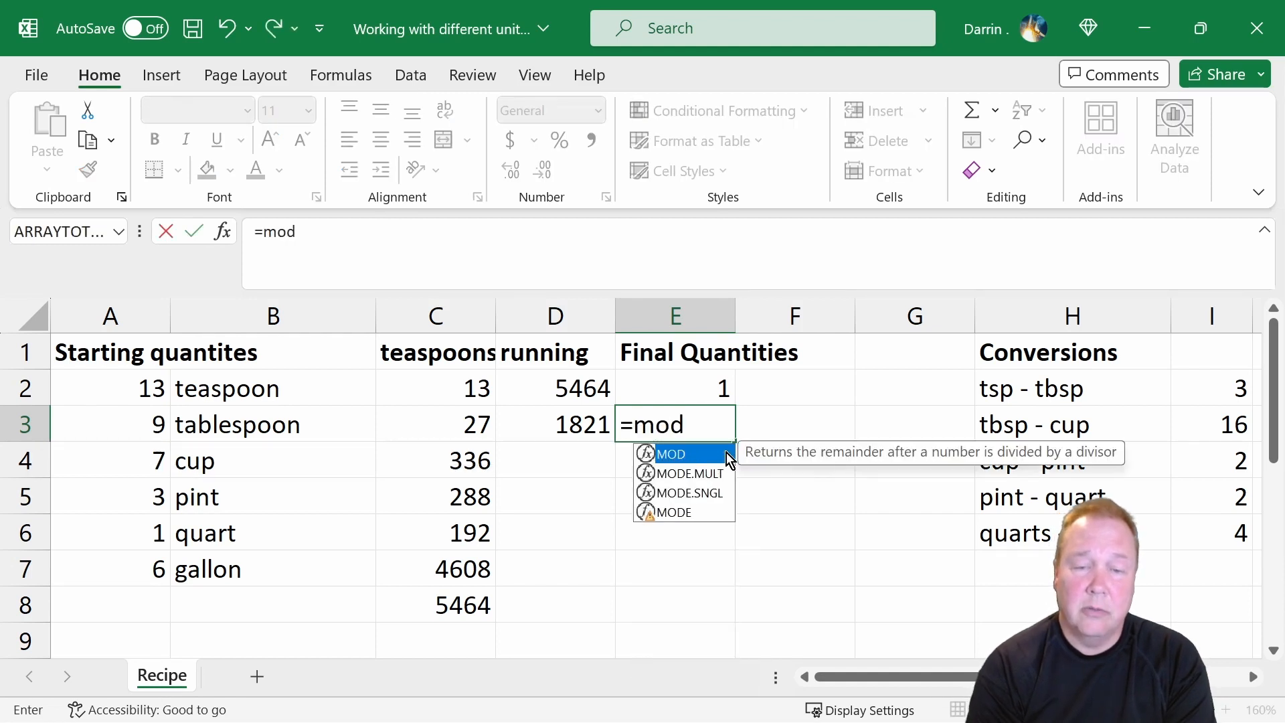
type("(")
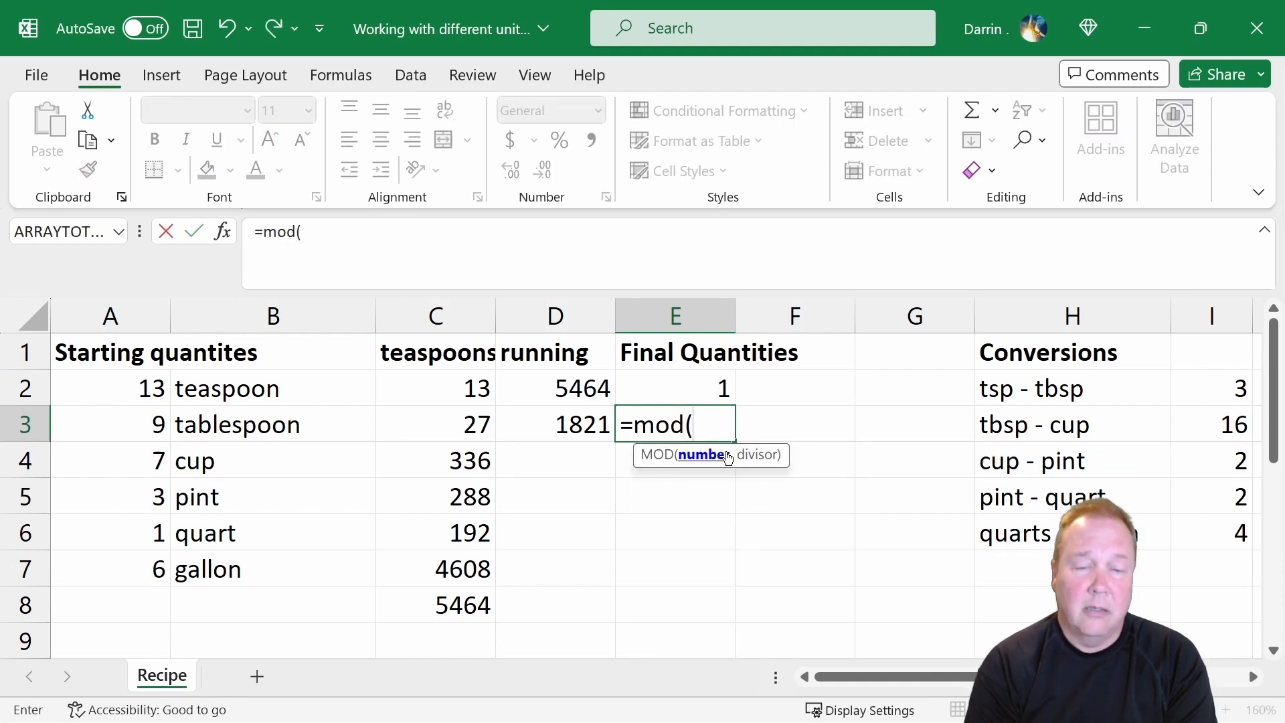
type("d3")
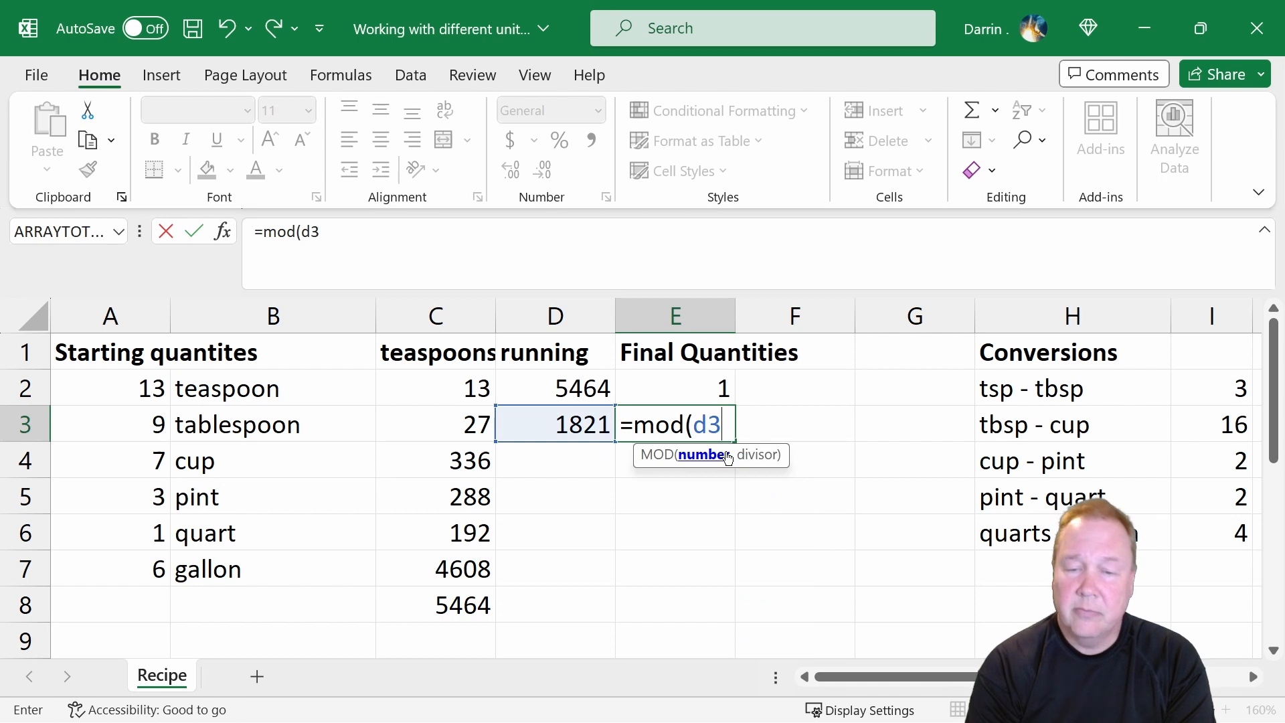
type(",")
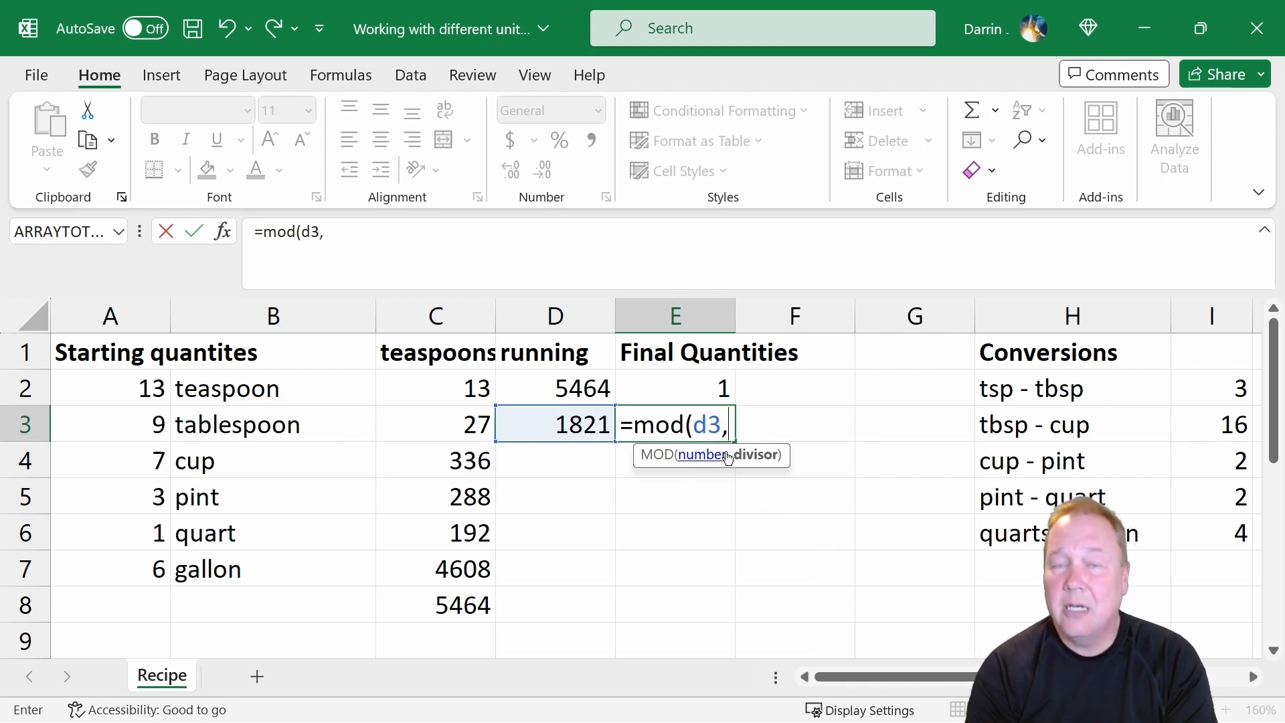
type("16")
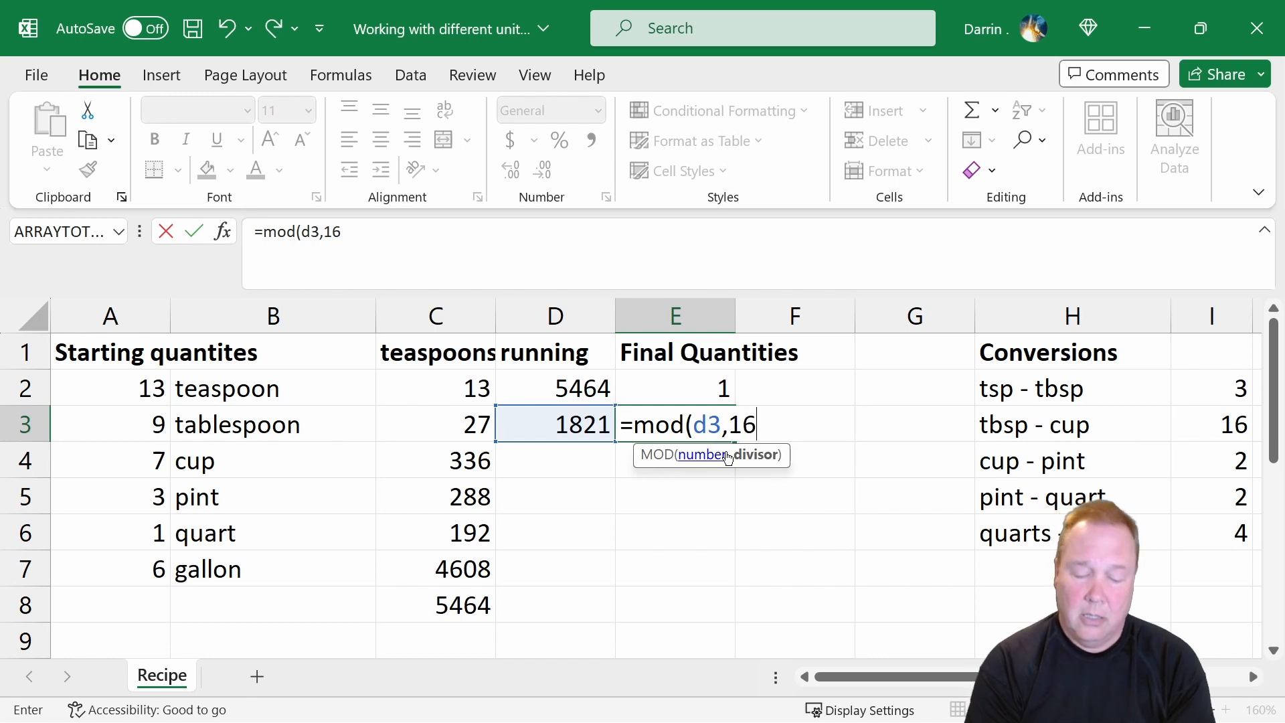
type(")")
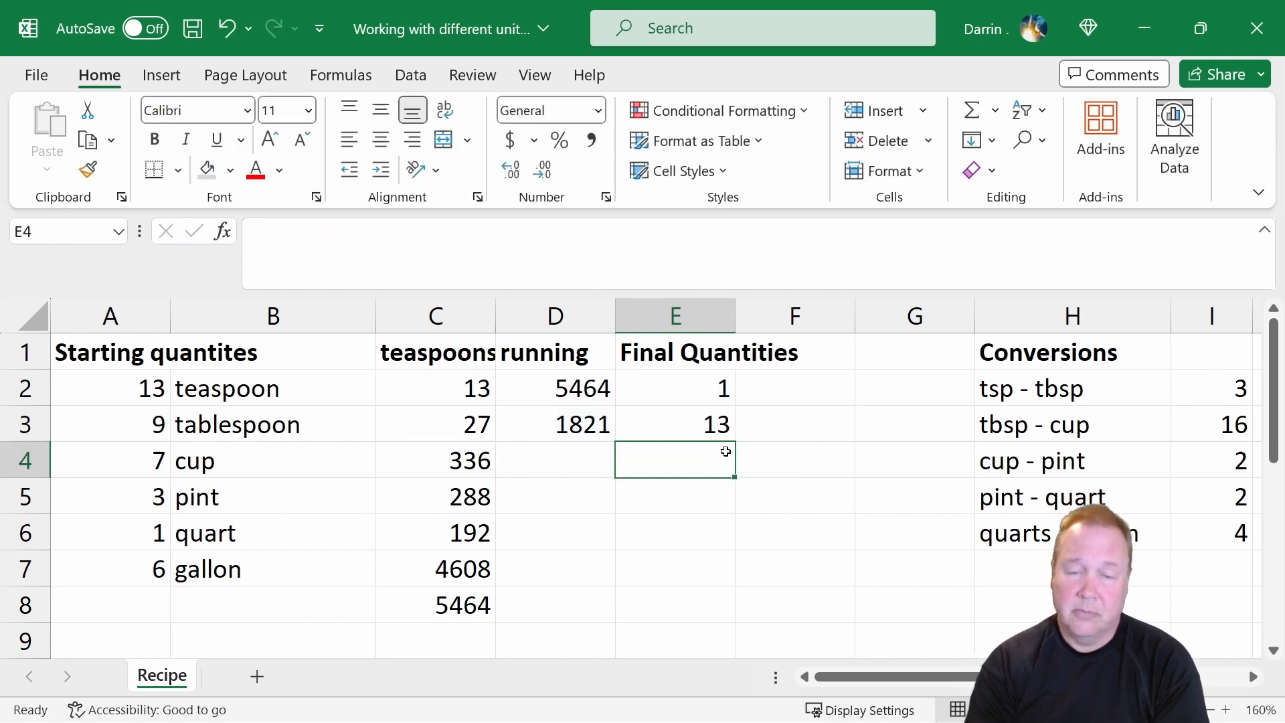
key("Return")
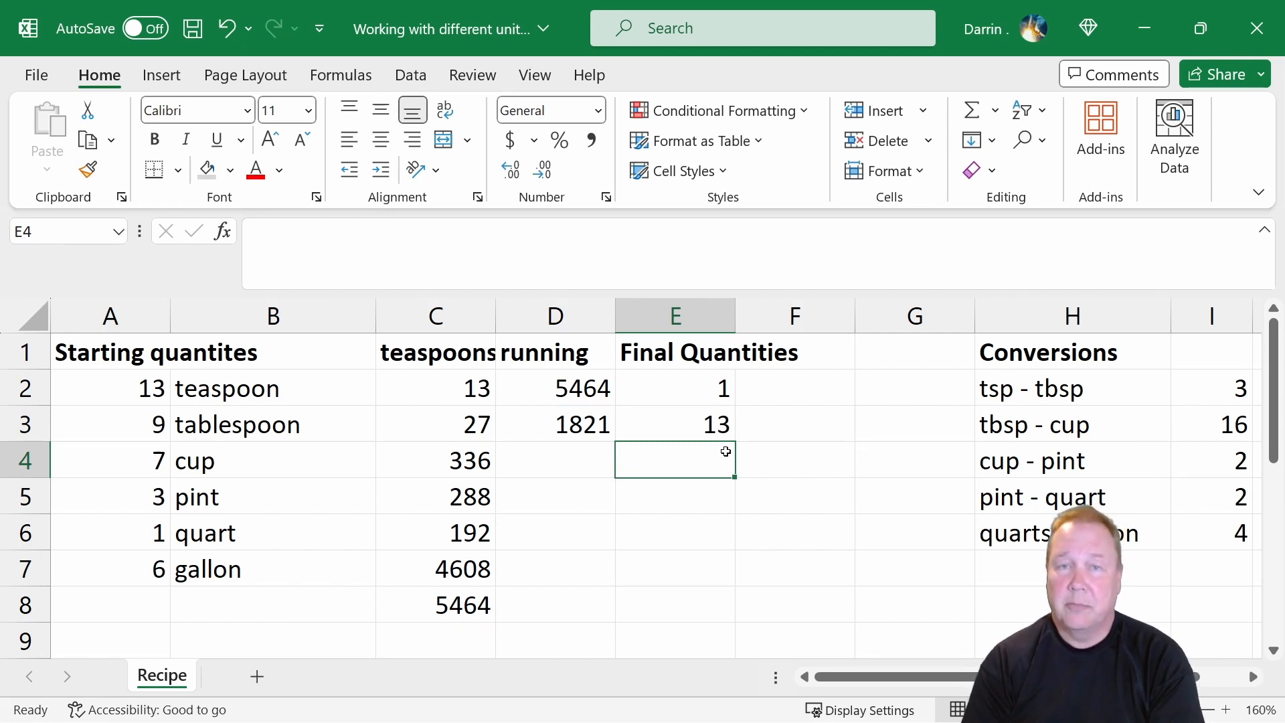
Calculate the running cups in D4 with the formula =(d3-e3)/i3.
key("Left")
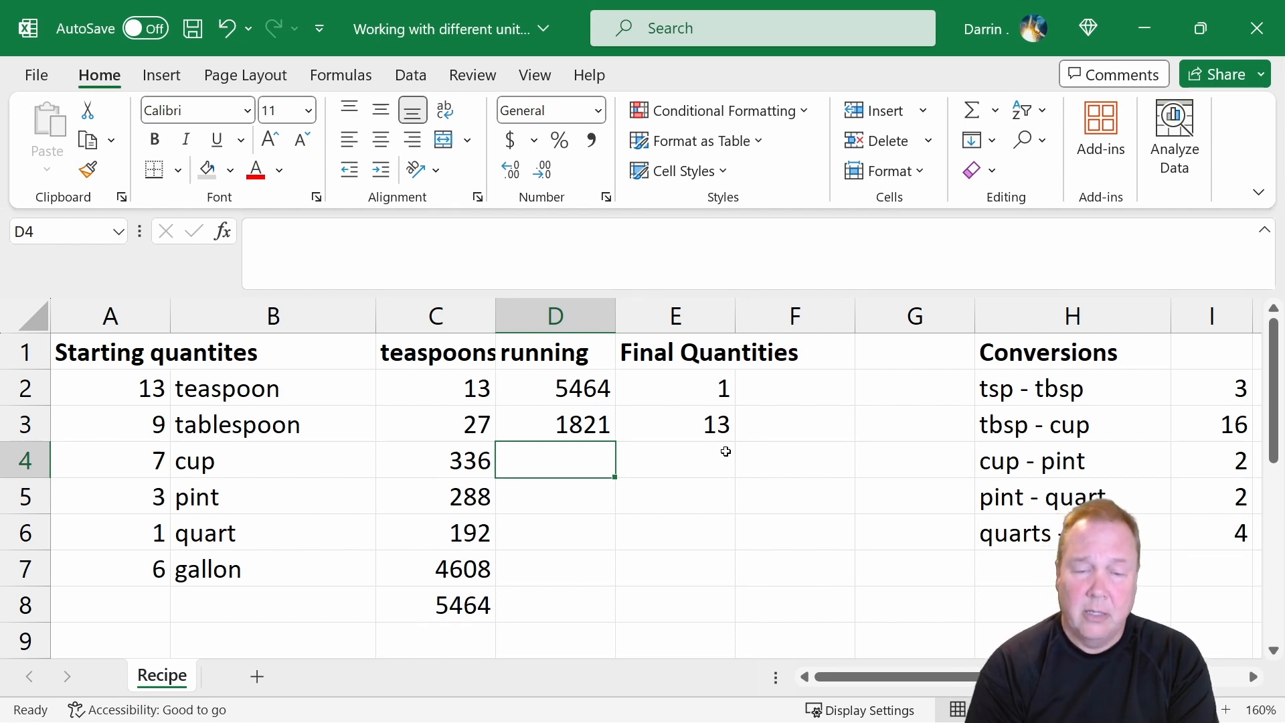
type("=")
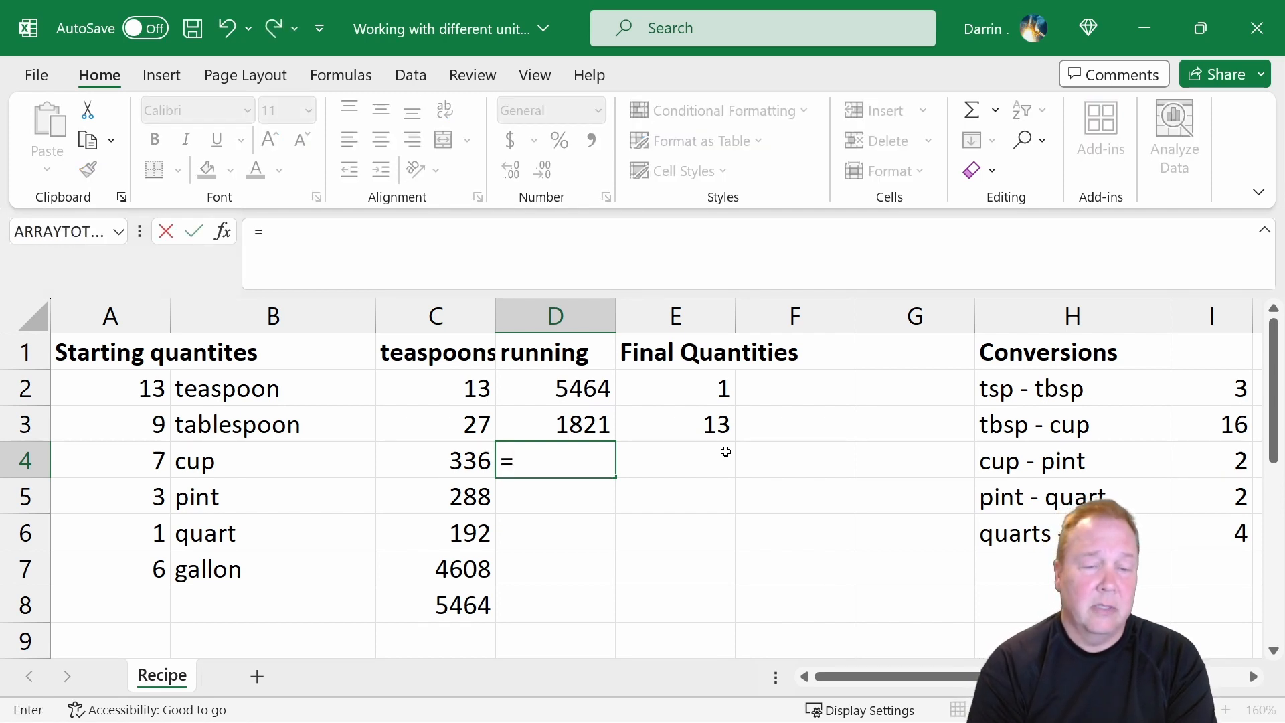
type("d3-")
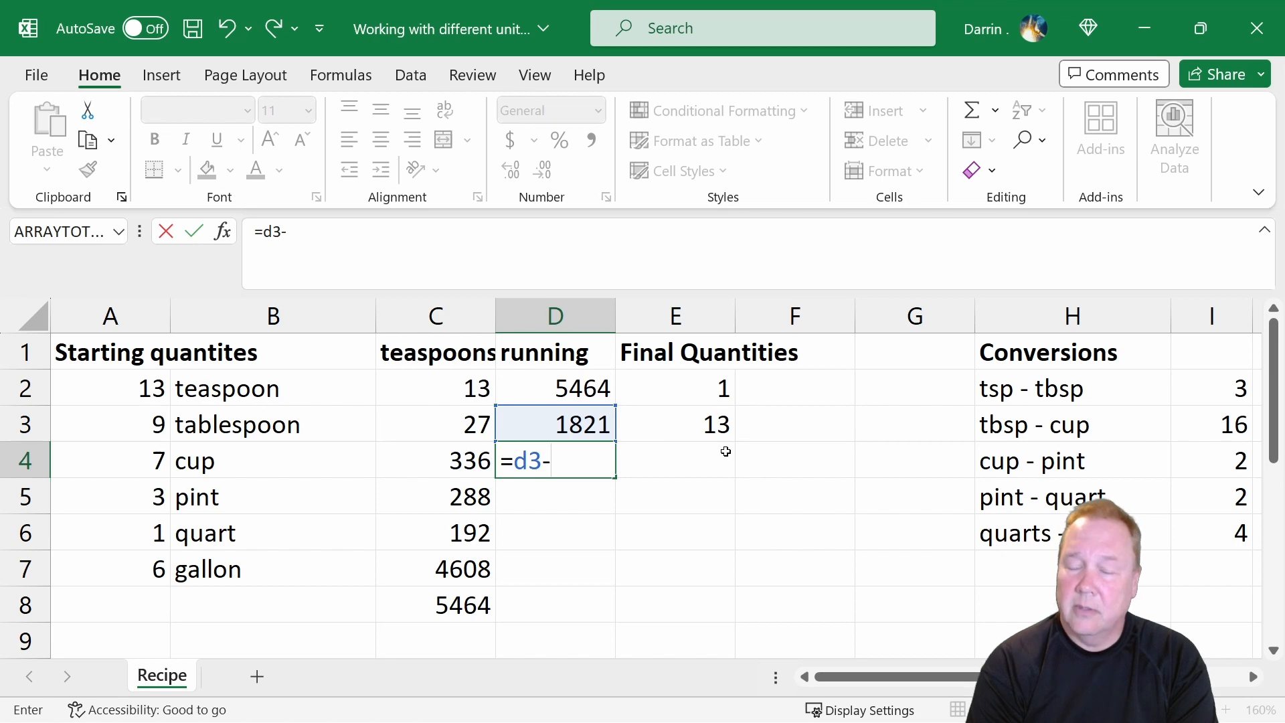
key("BackSpace")
key("BackSpace")
key("BackSpace")
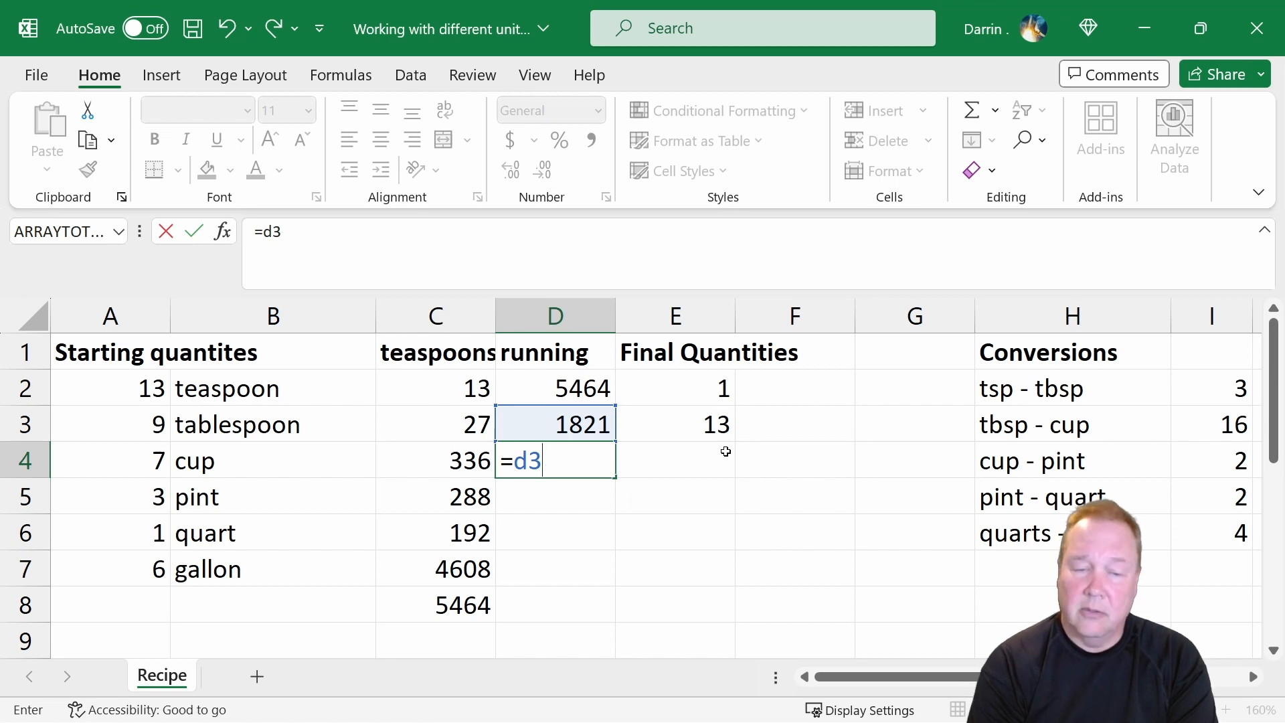
type("(d")
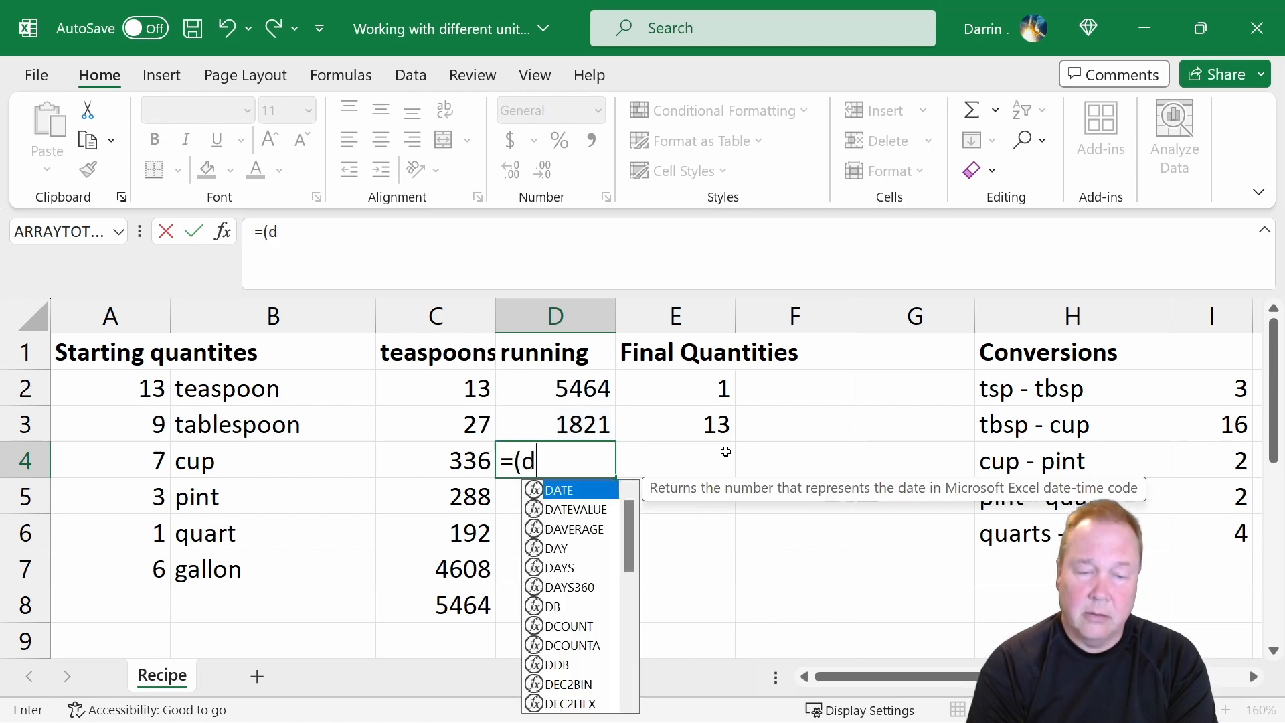
type("3-")
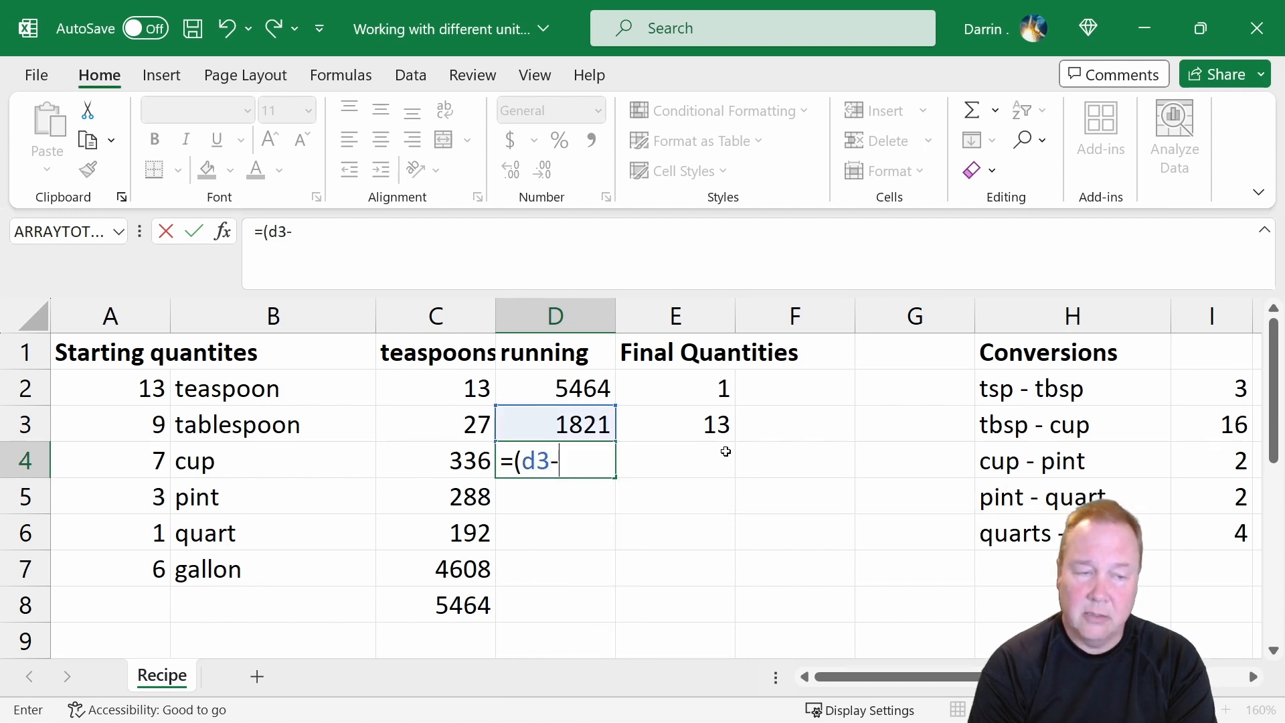
type("e3")
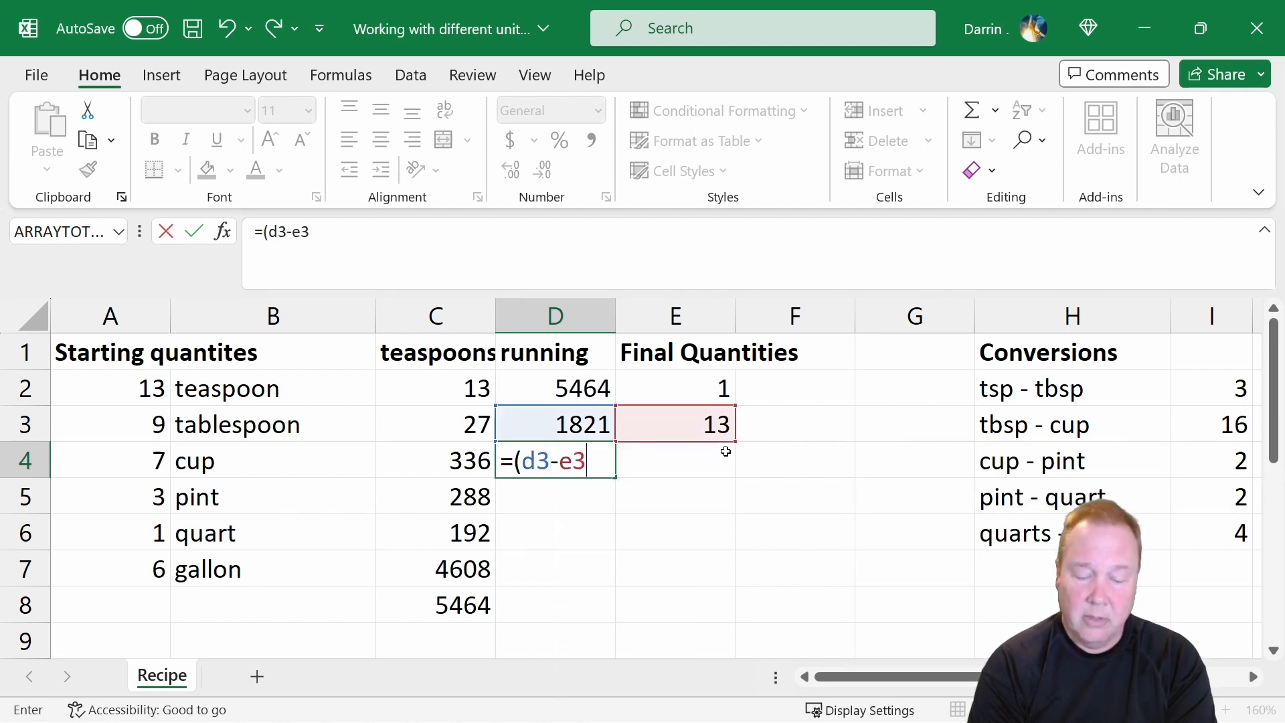
type(")/")
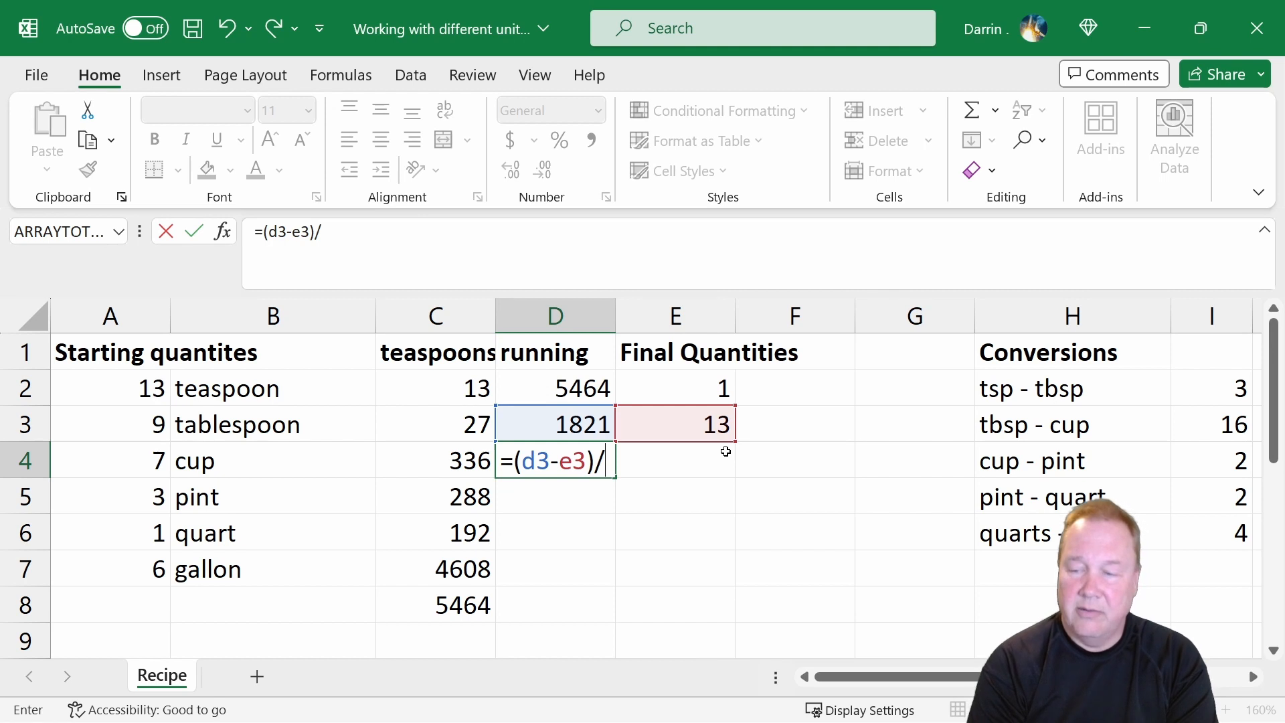
type("i3")
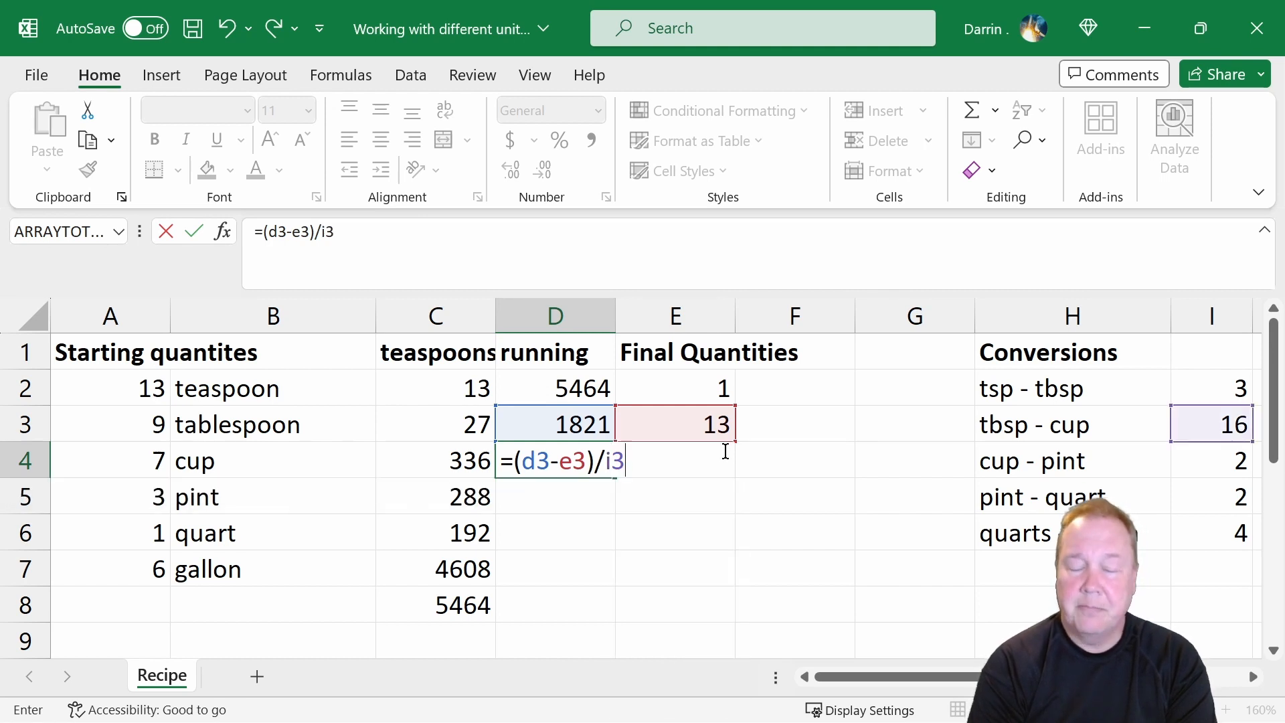
key("Return")
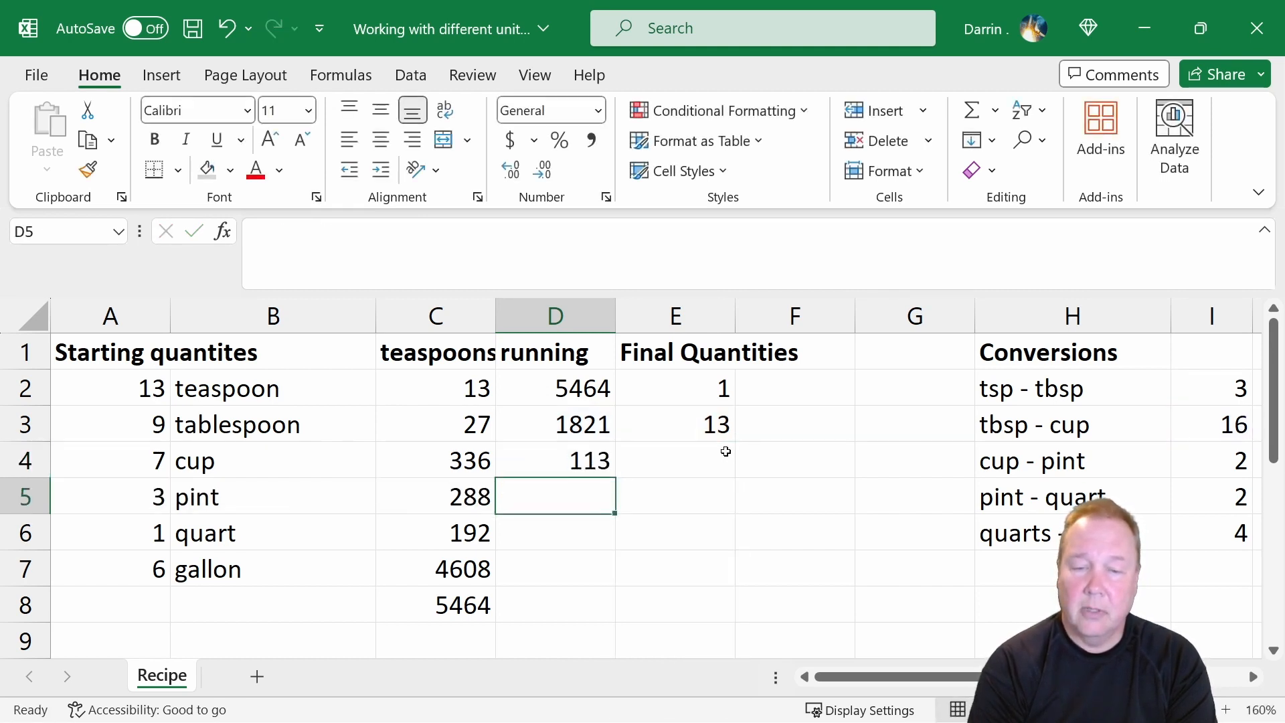
Review the running cups formula in D4 and the leftover teaspoons formula in E2.
key("Up")
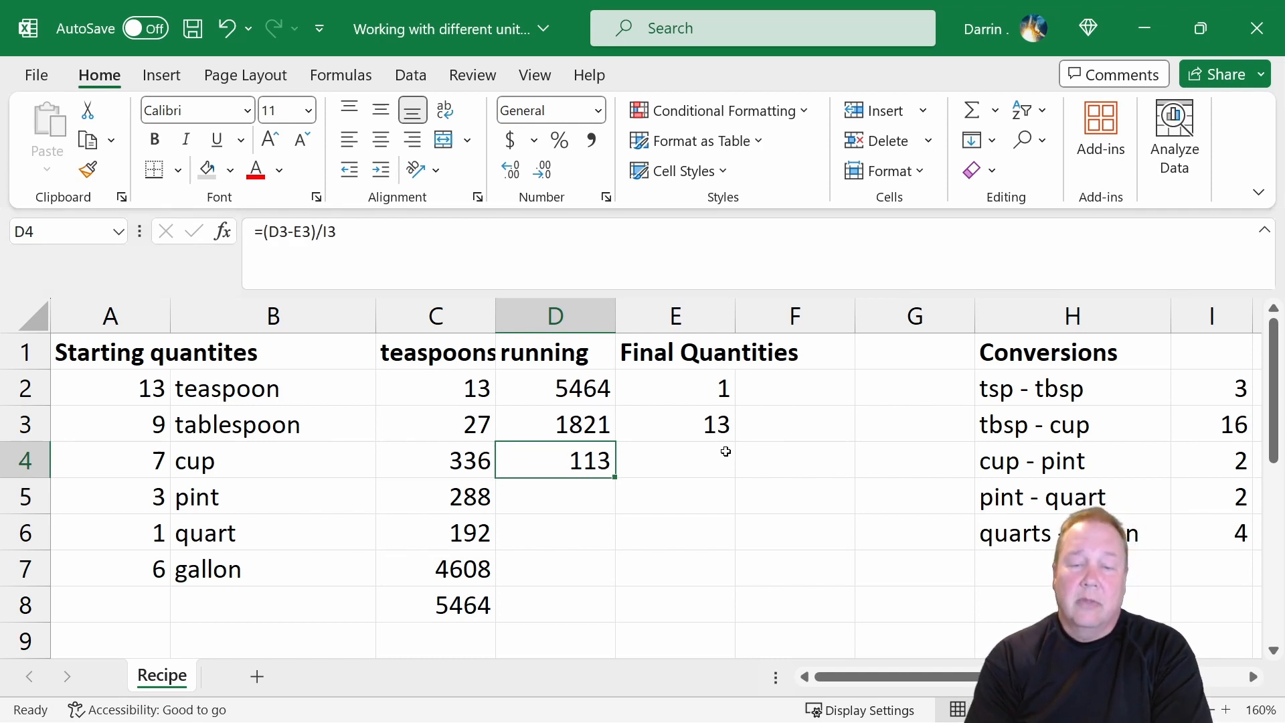
key("Right")
key("Up")
key("Up")
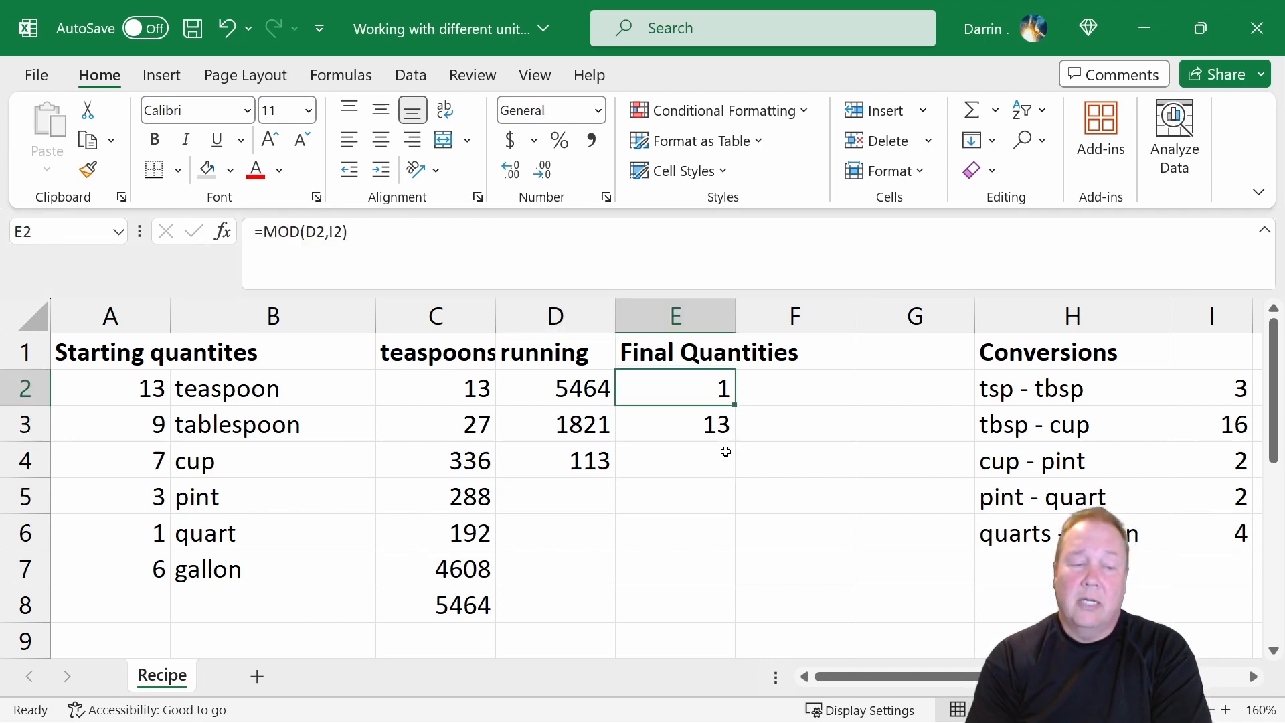
key("Down")
key("Down")
key("Left")
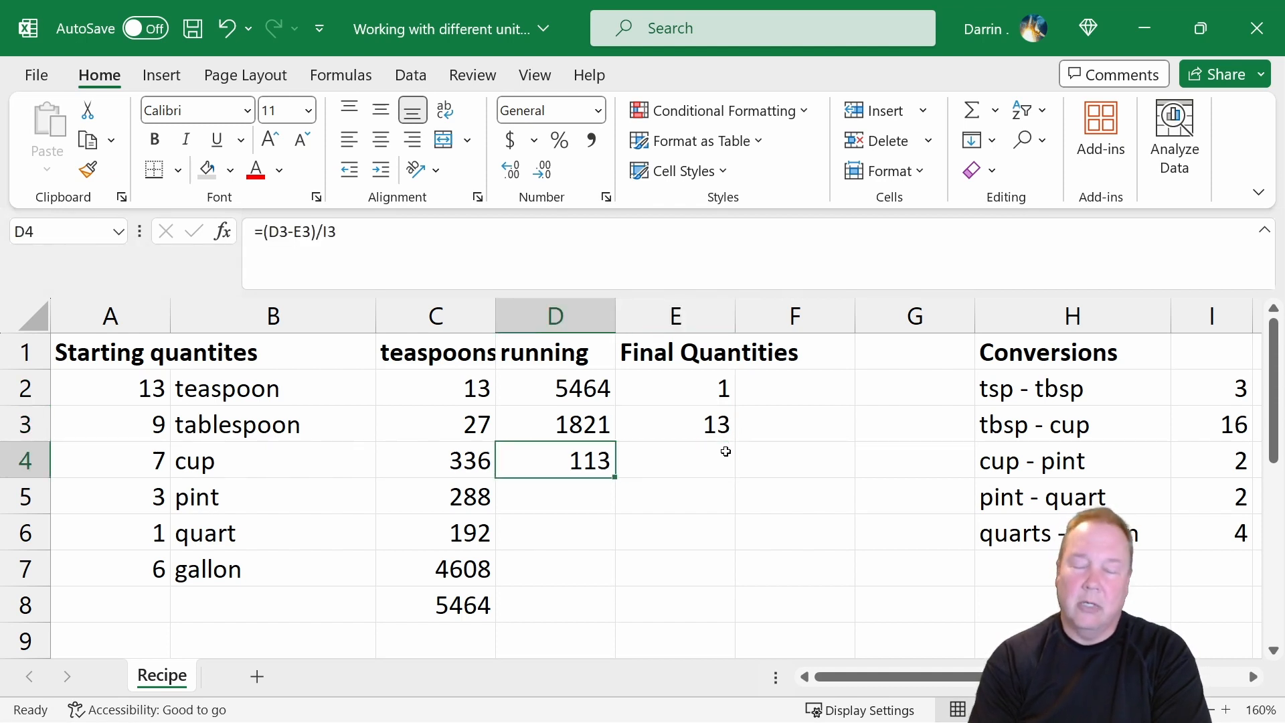
Calculate the leftover cups in E4 with the formula =mod(d4,2).
key("Right")
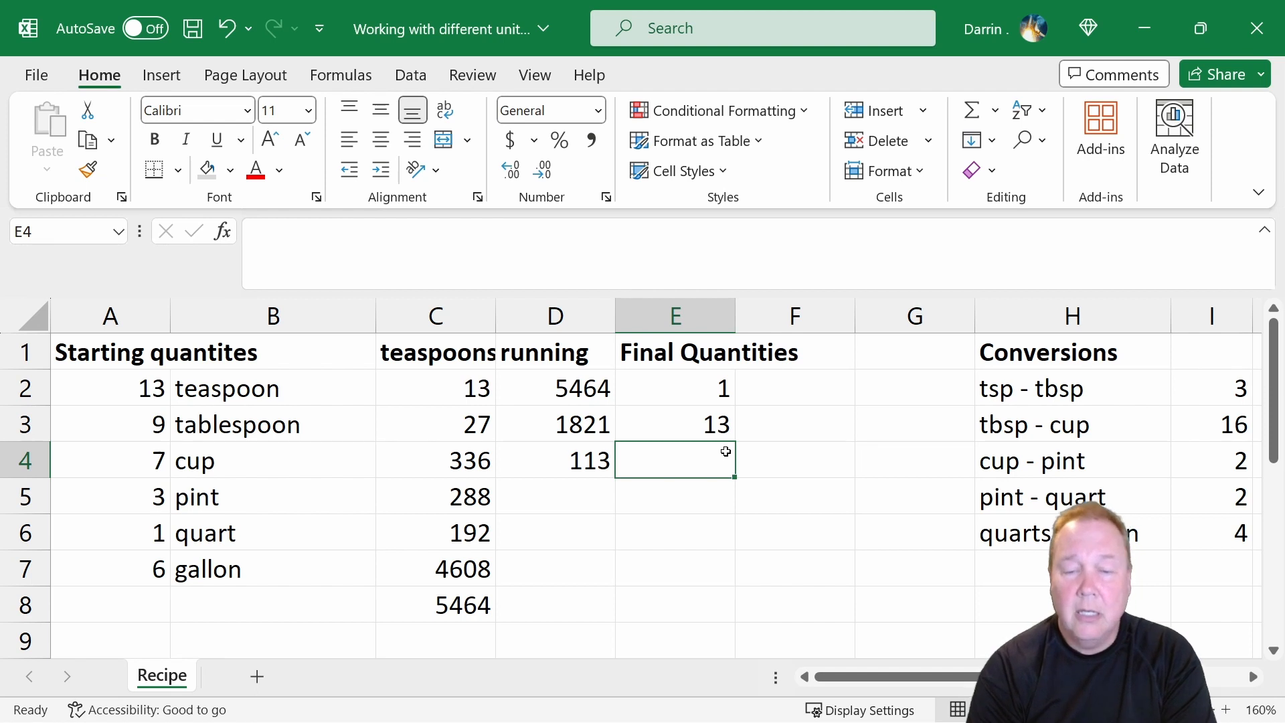
type("=mod(")
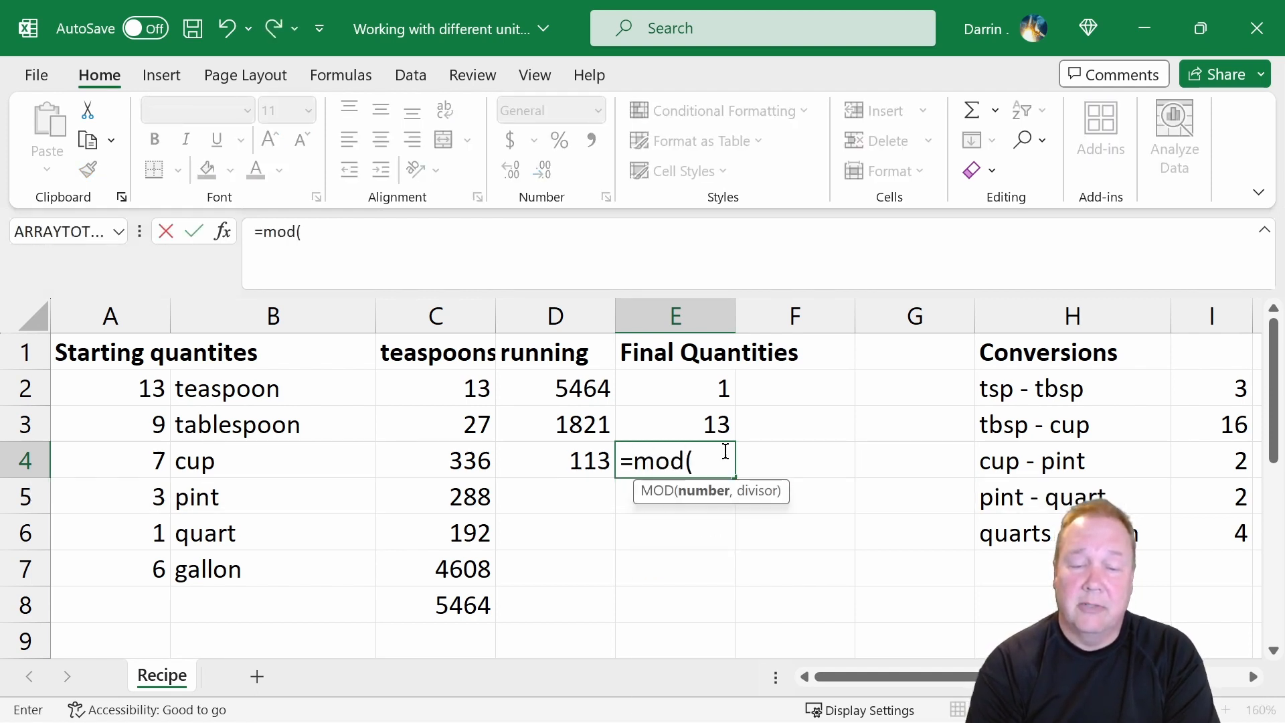
type("d4,")
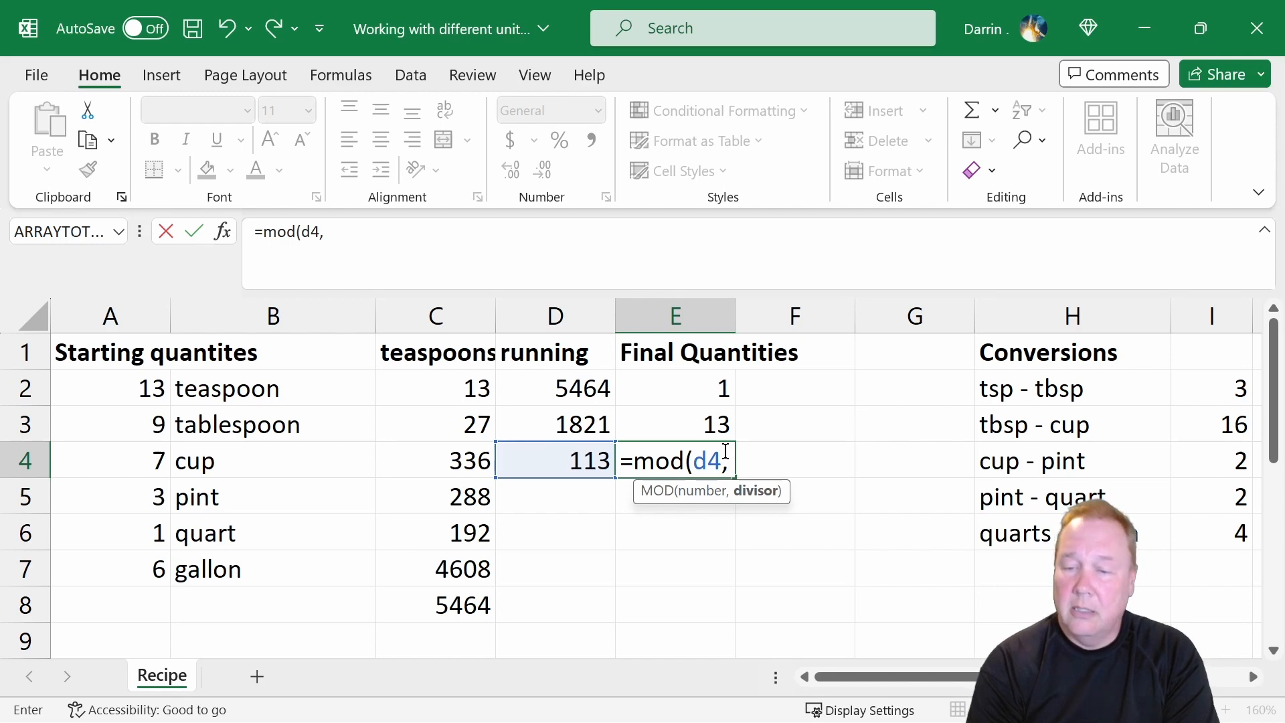
type("2")
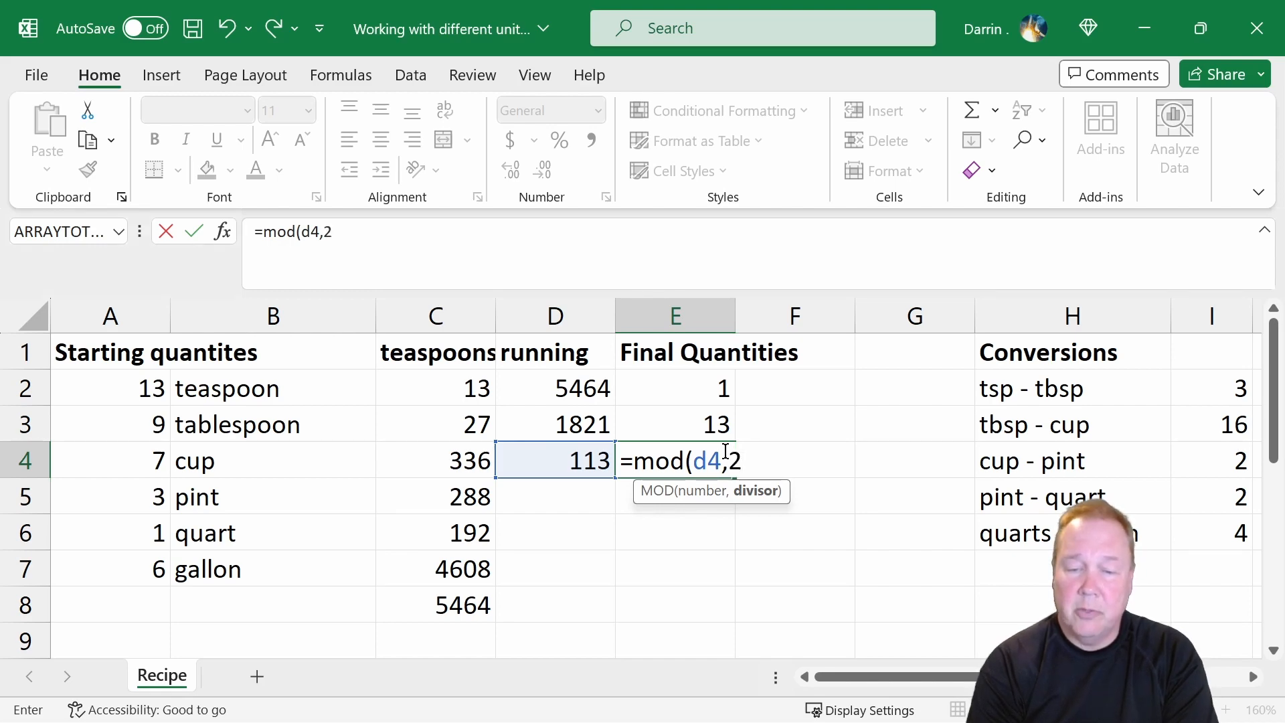
type(")")
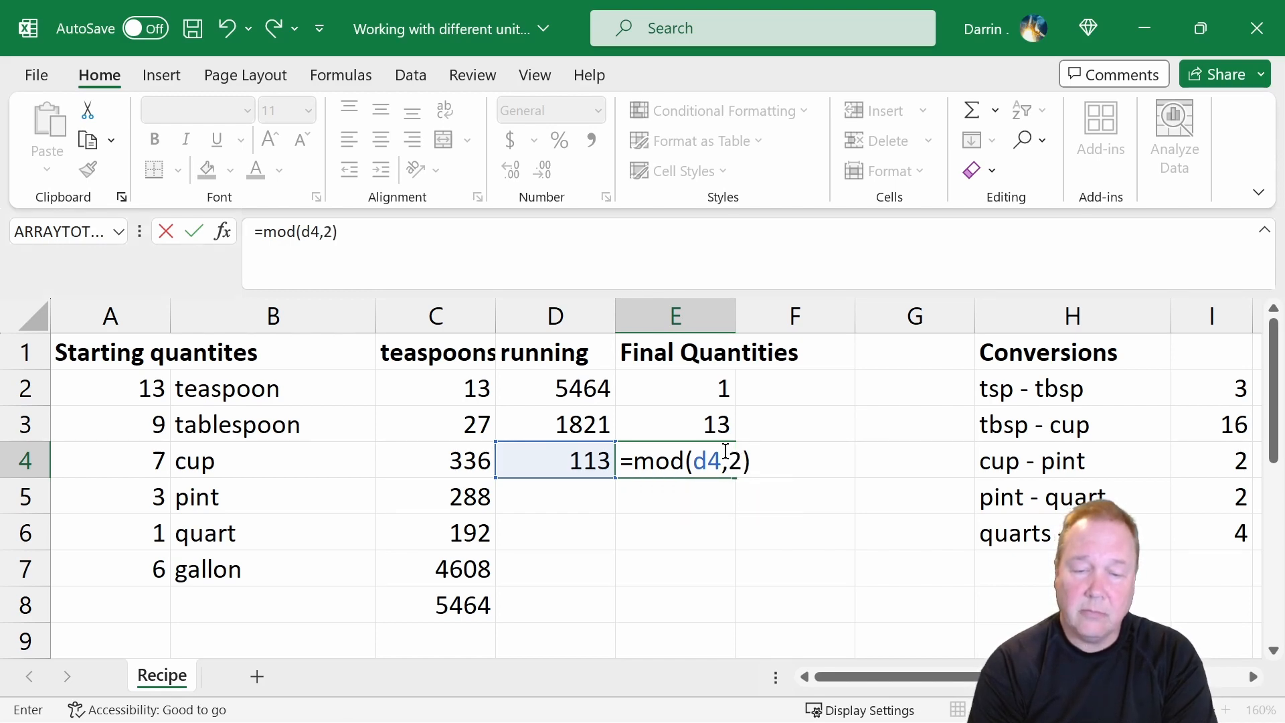
key("Return")
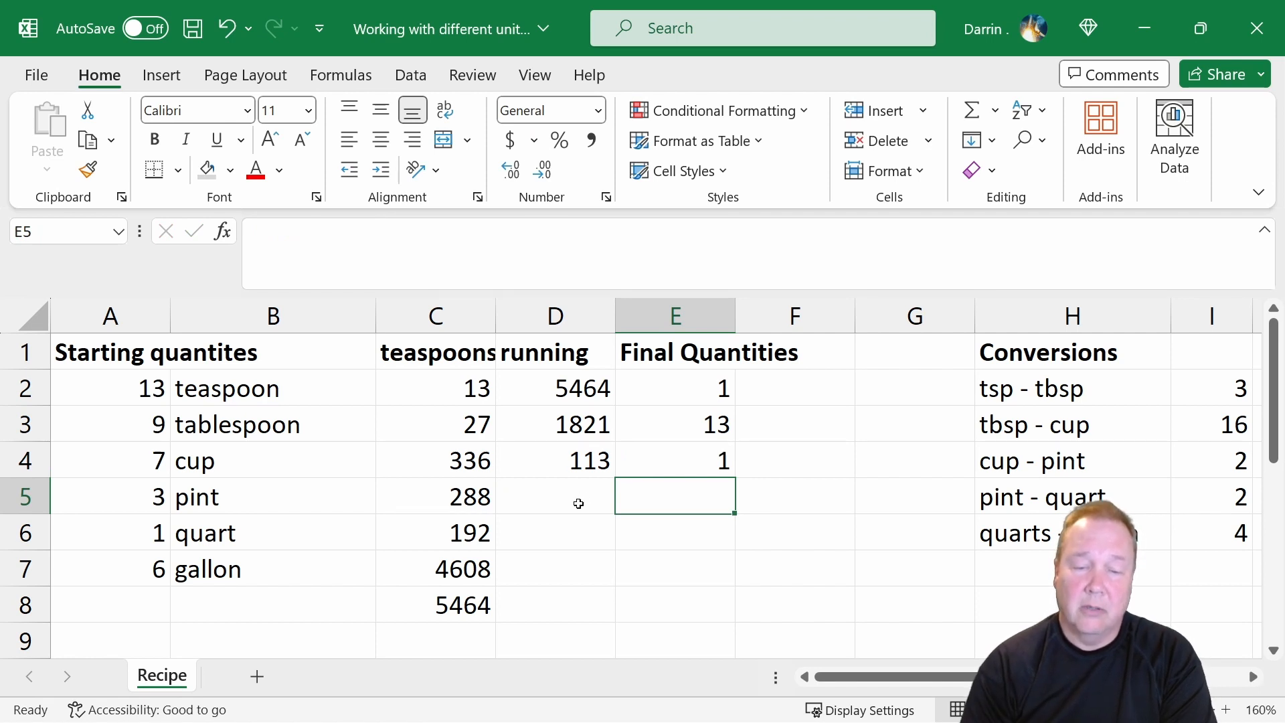
Calculate the running pints in D5 with the formula =(d4-e4)/i4.
left_click(598, 482)
type("=")
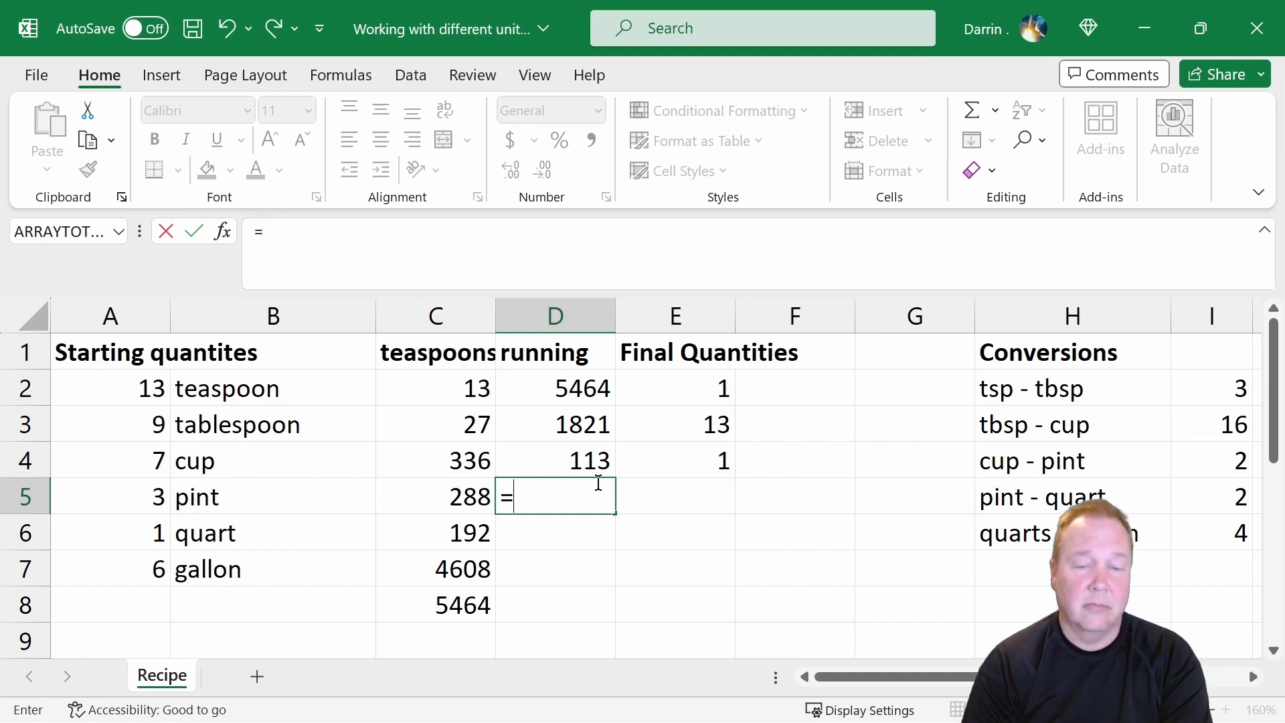
key("Escape")
key("Up")
key("Down")
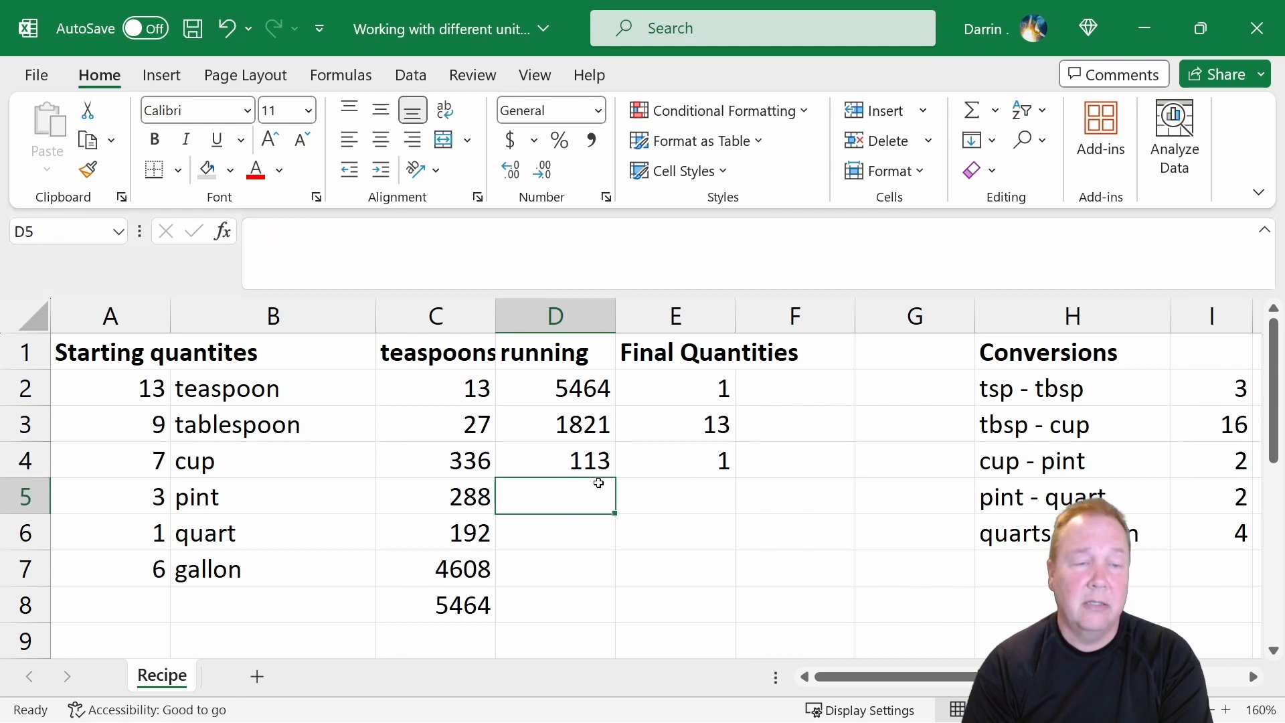
type("=")
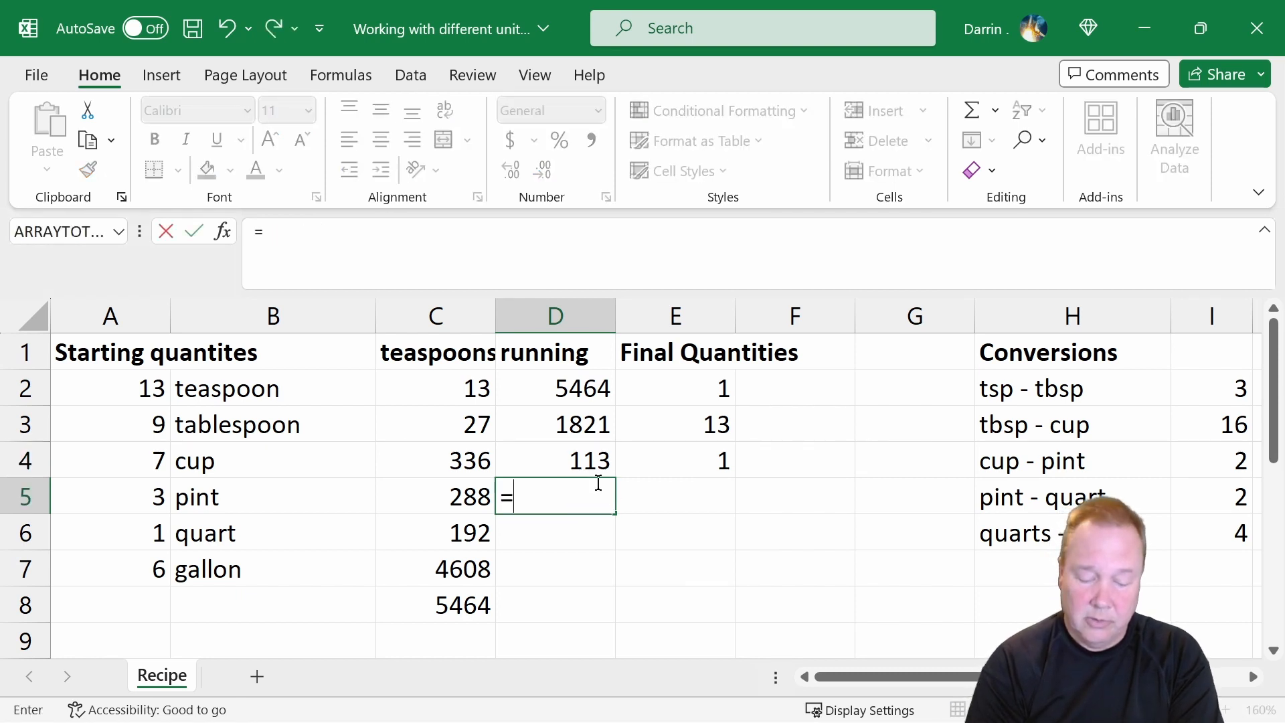
type("(d4")
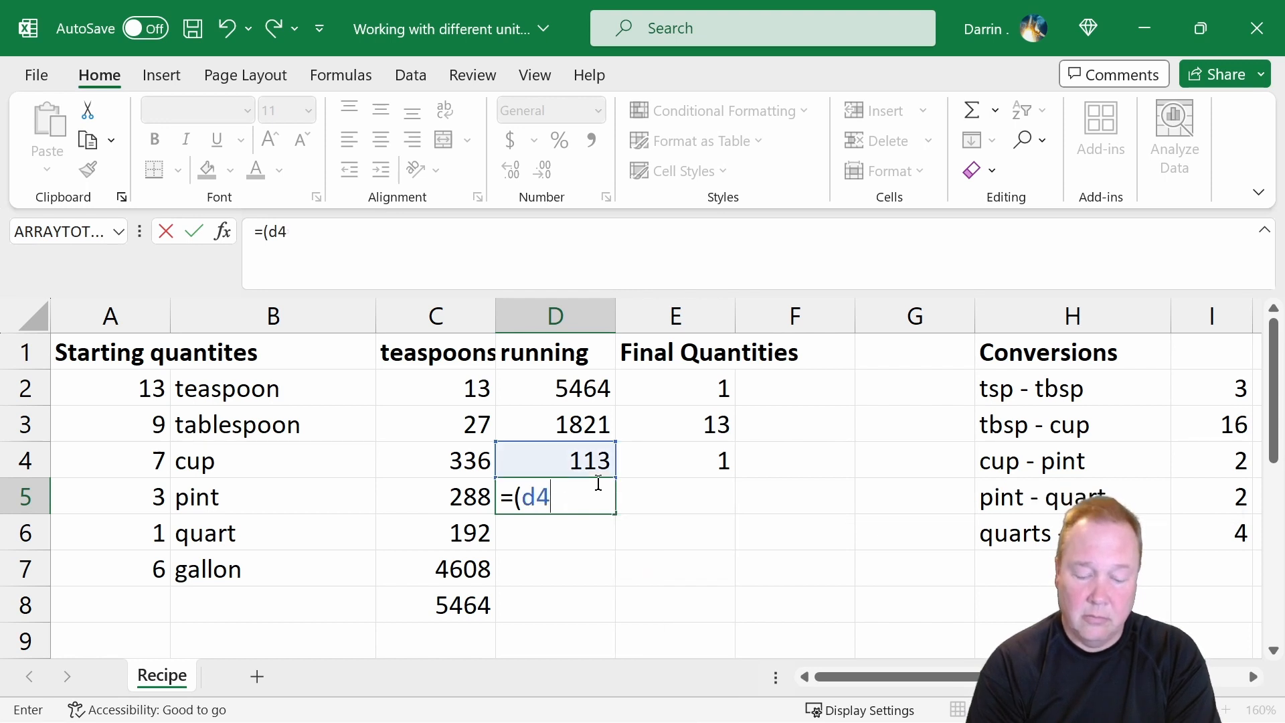
type("=-")
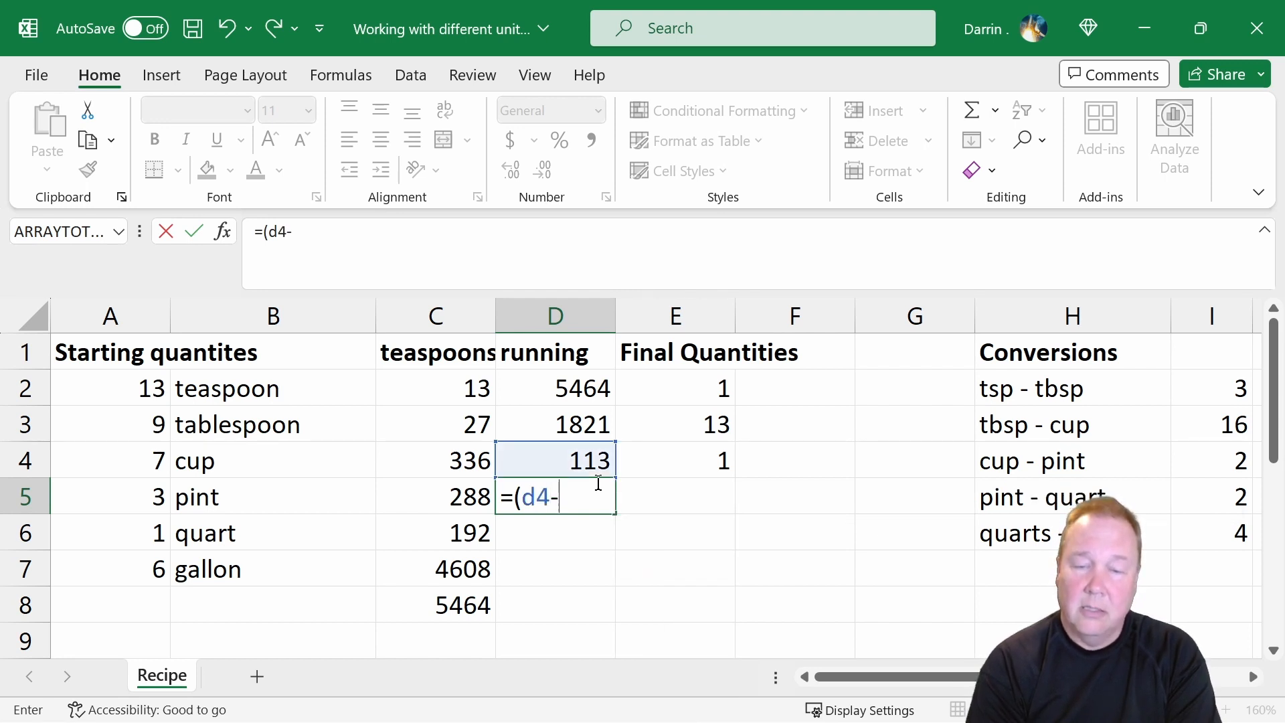
type("e")
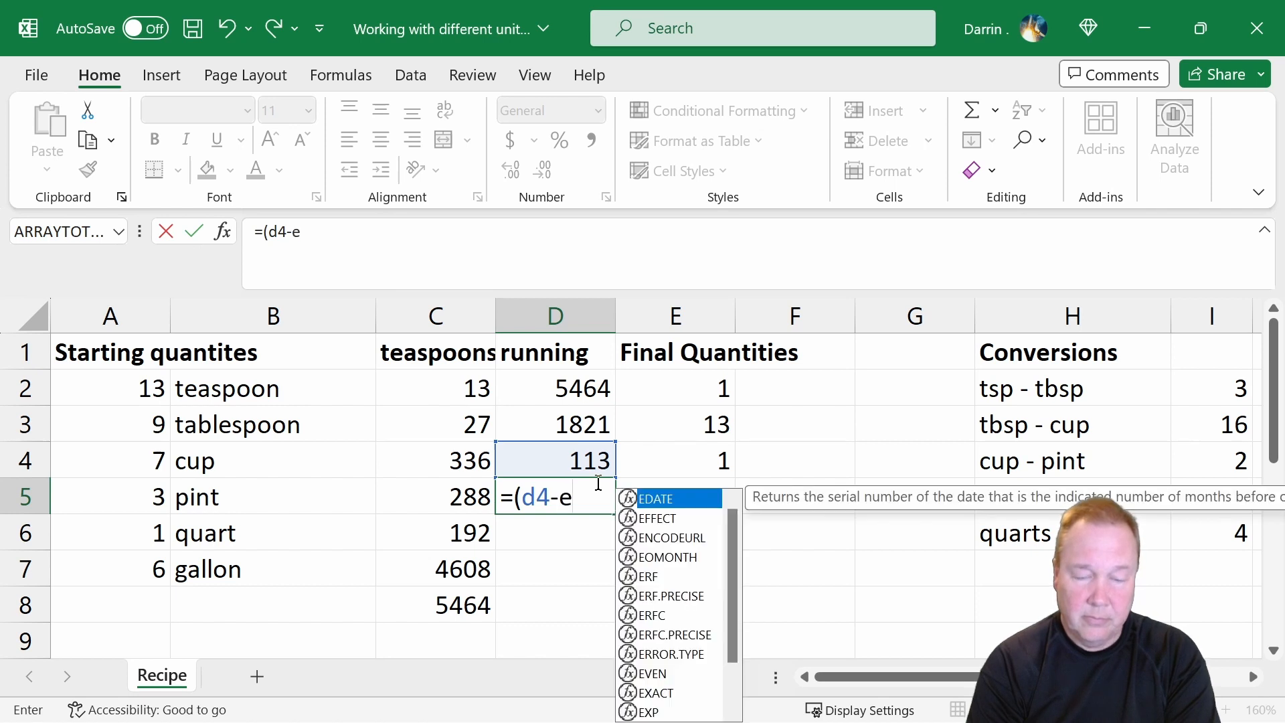
type("4)")
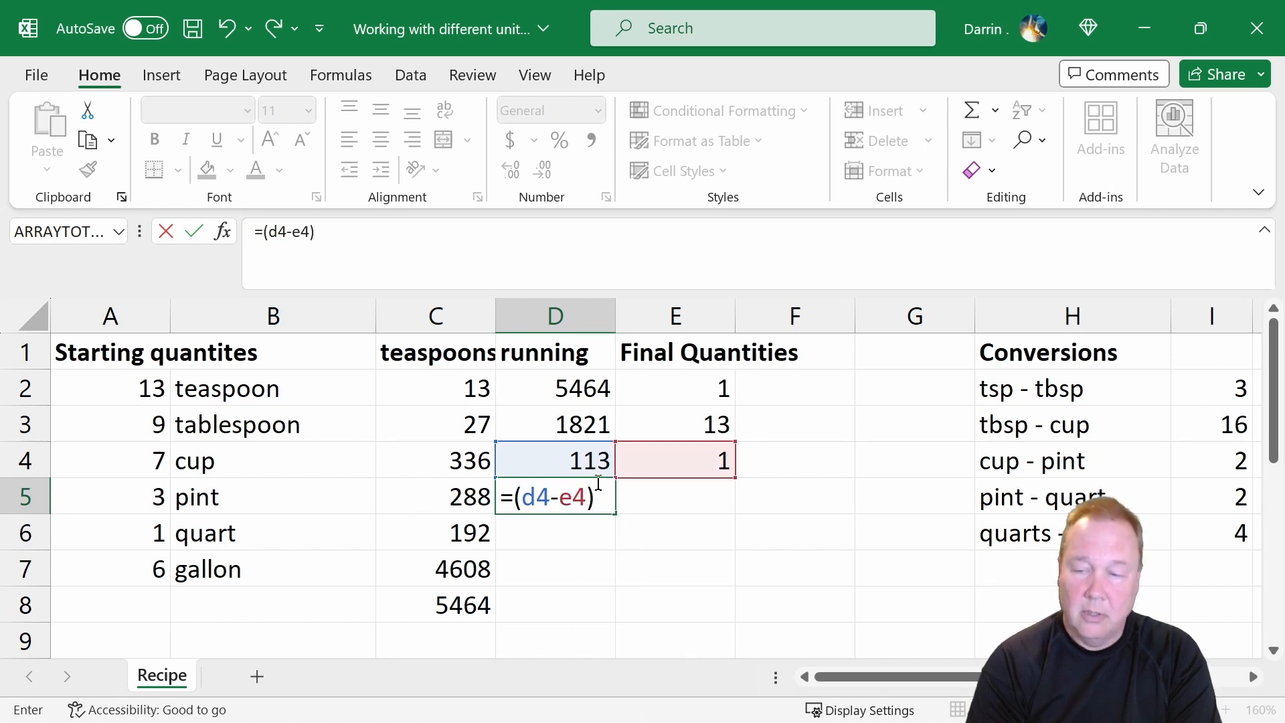
type("/i")
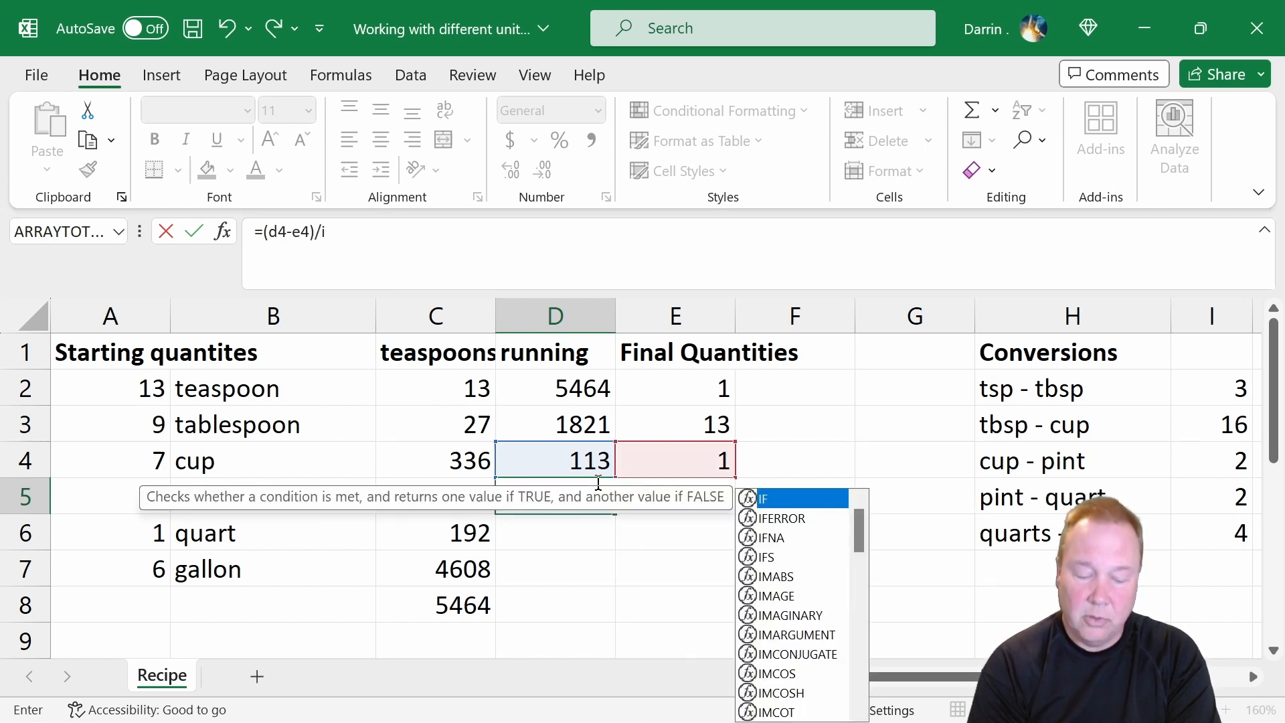
type("4")
key("Return")
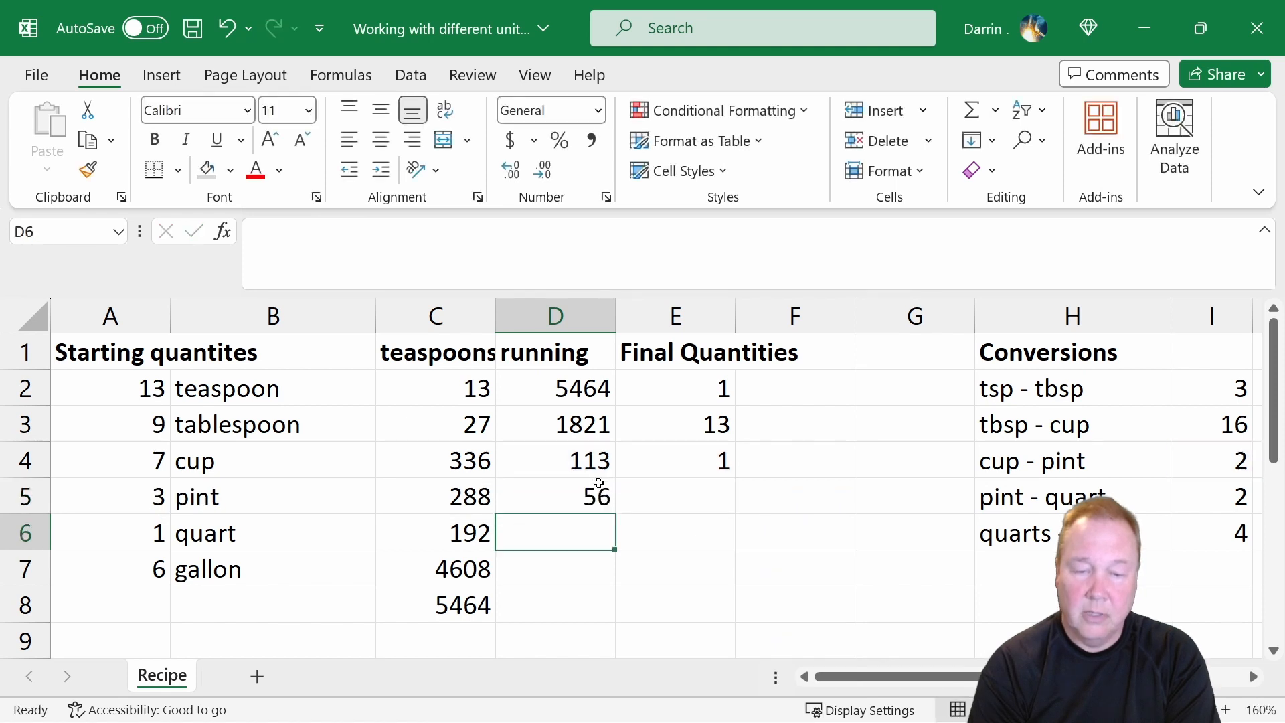
Calculate the leftover pints in E5 with the formula =mod(d5,2).
left_click(599, 483)
key("Right")
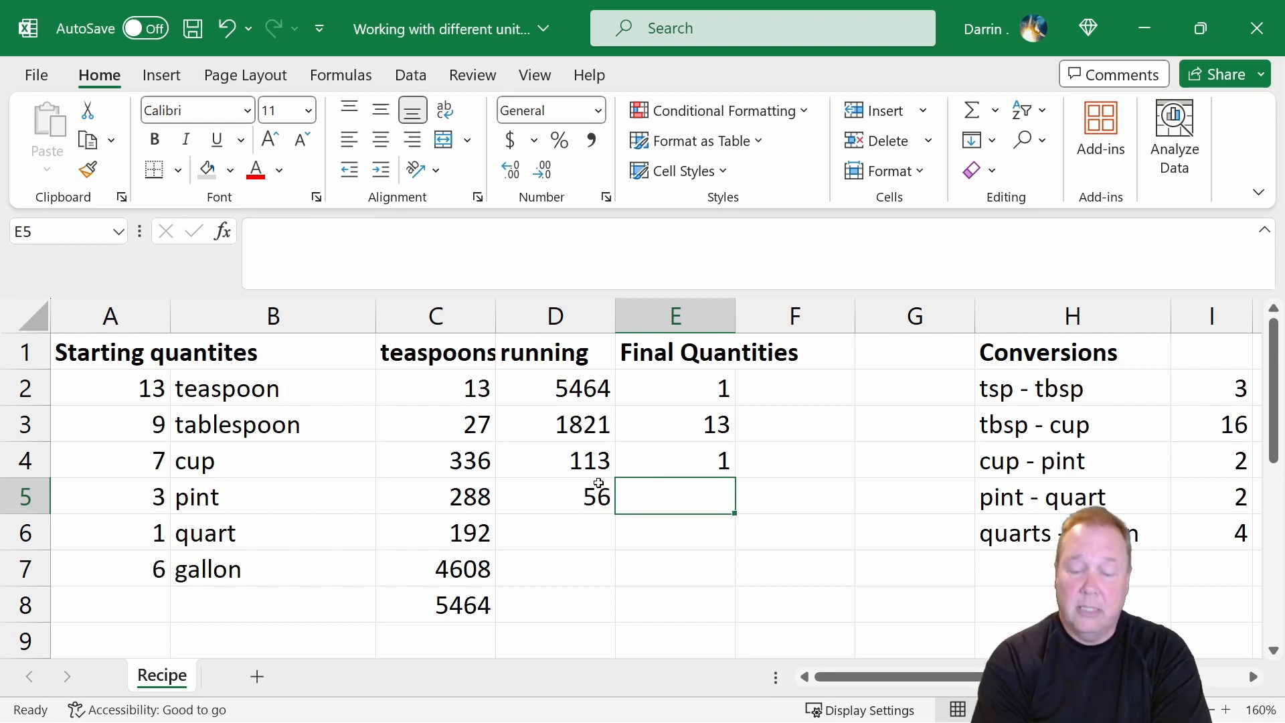
type("=")
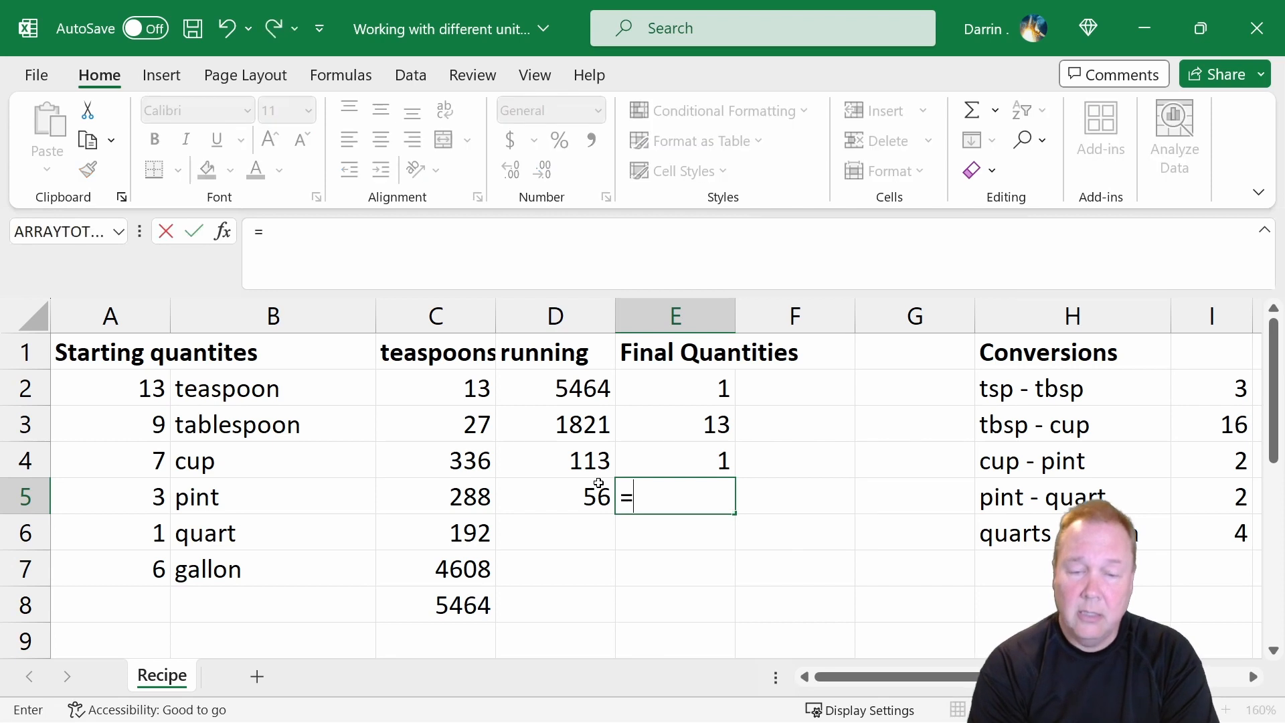
type("d")
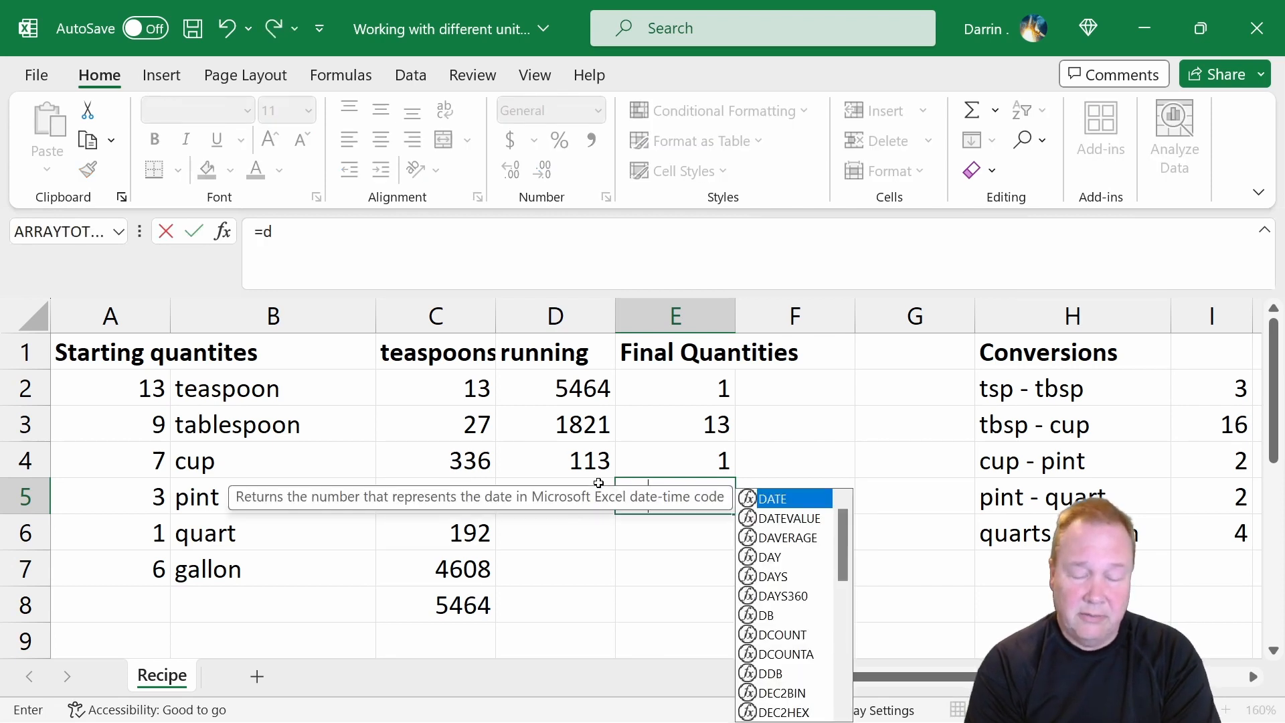
type("5/")
key("BackSpace")
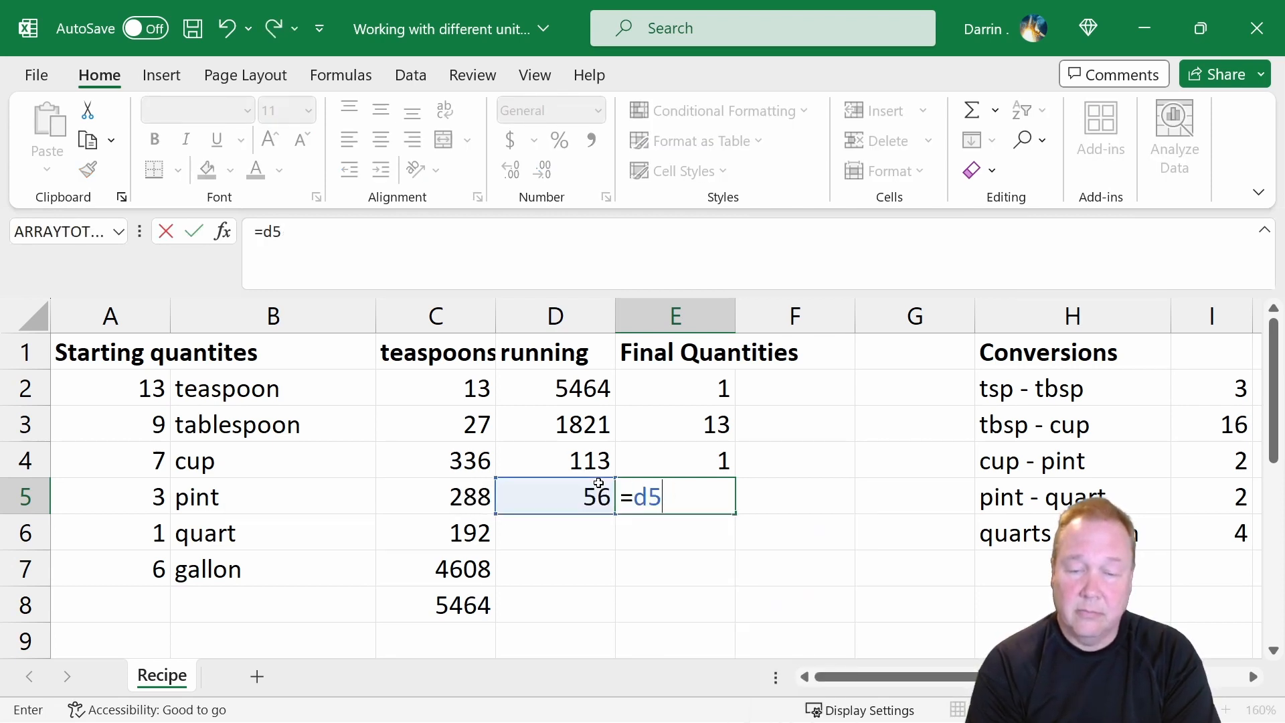
key("BackSpace")
key("BackSpace")
type("mod")
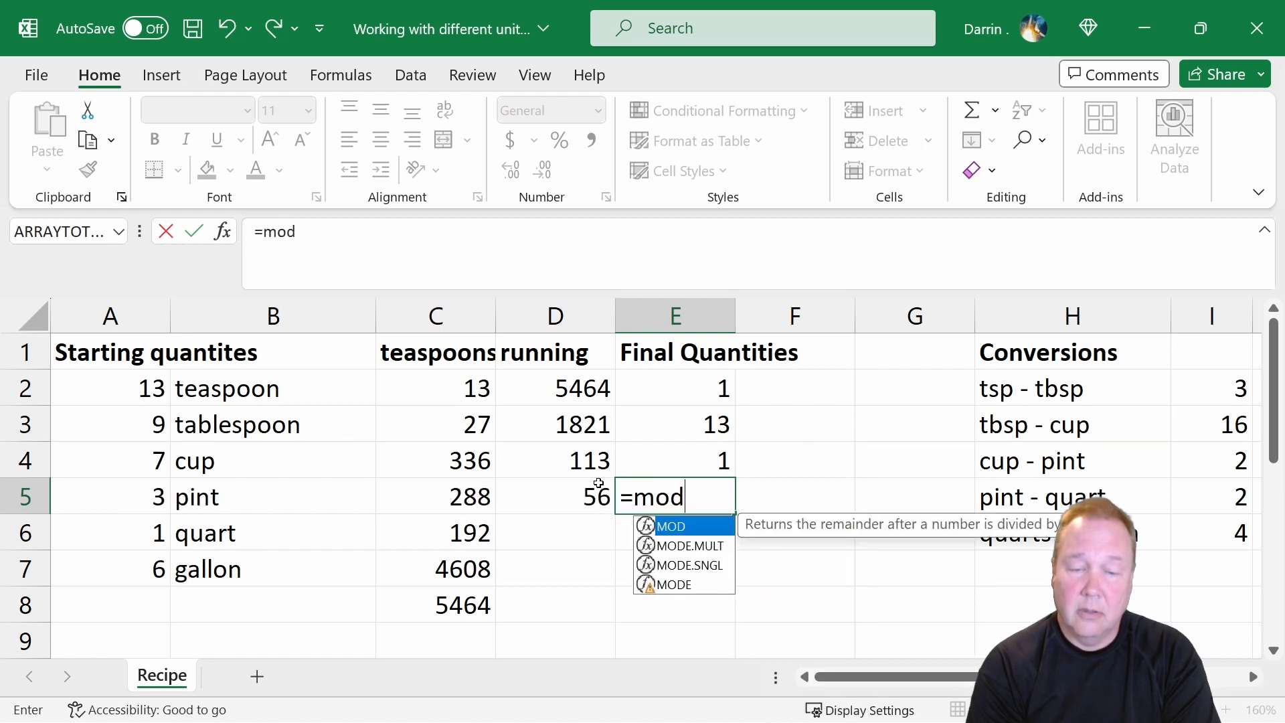
type("(d5")
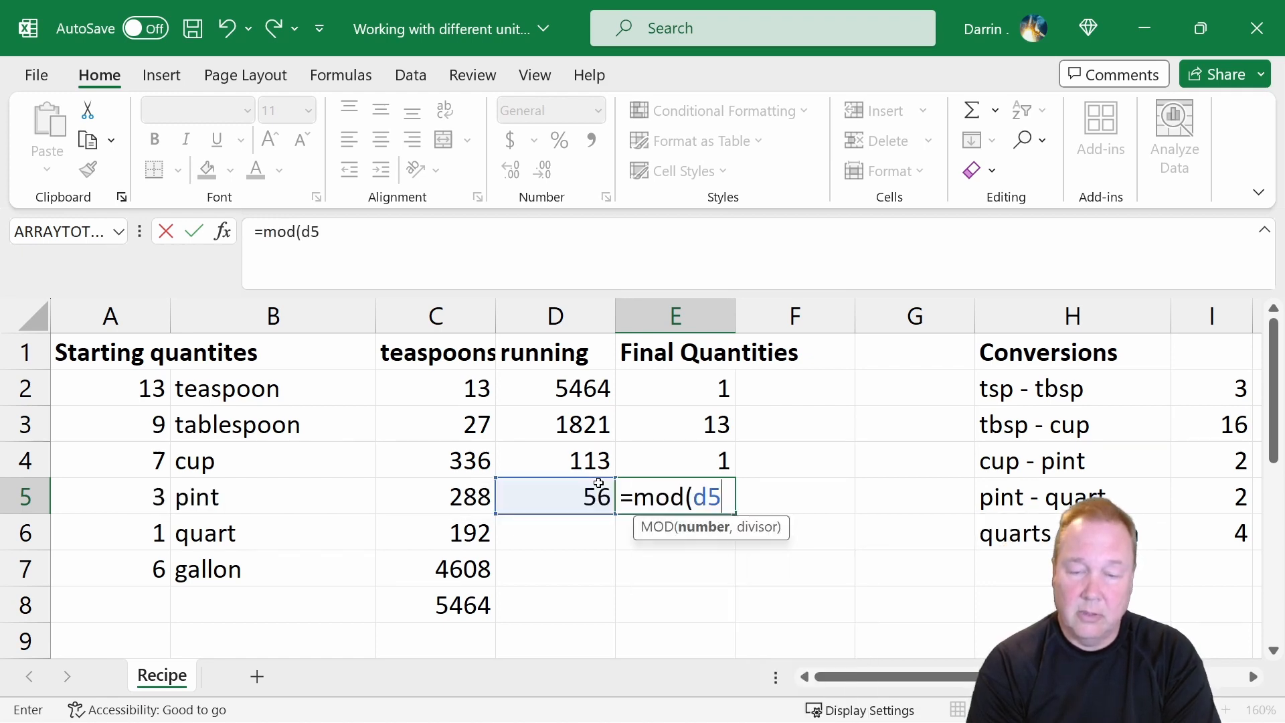
type(",")
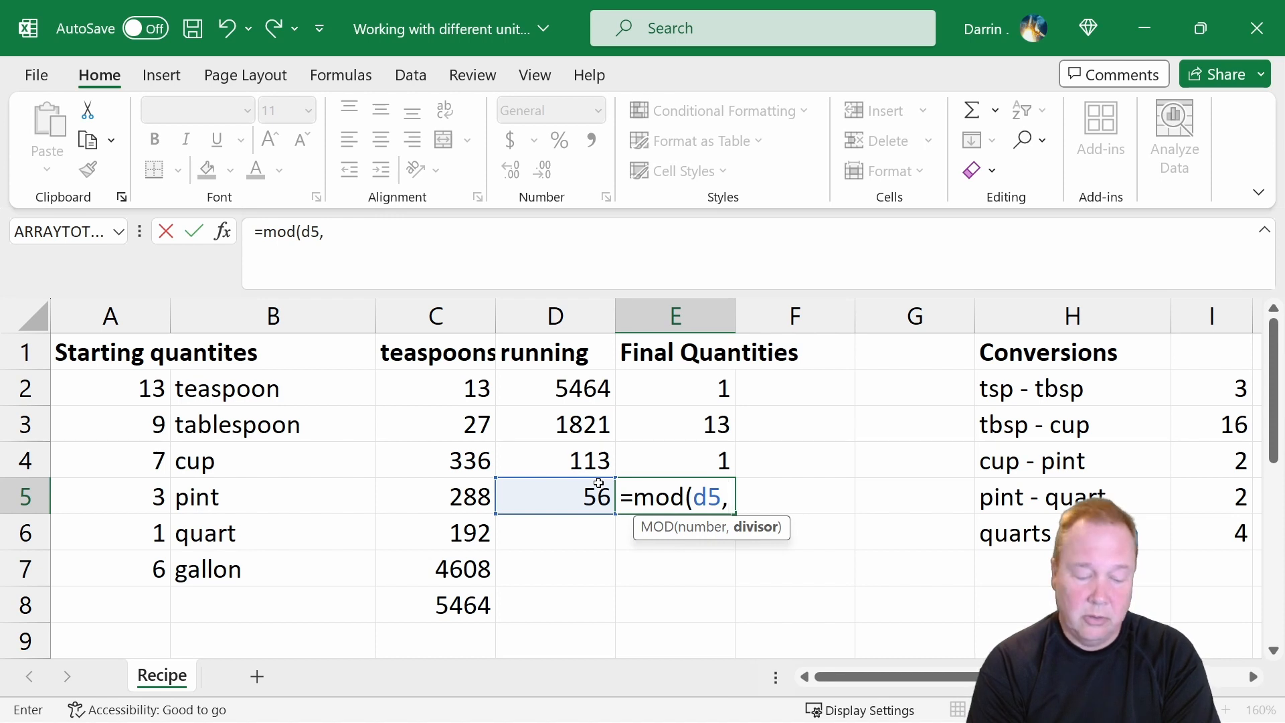
type("2)")
key("Return")
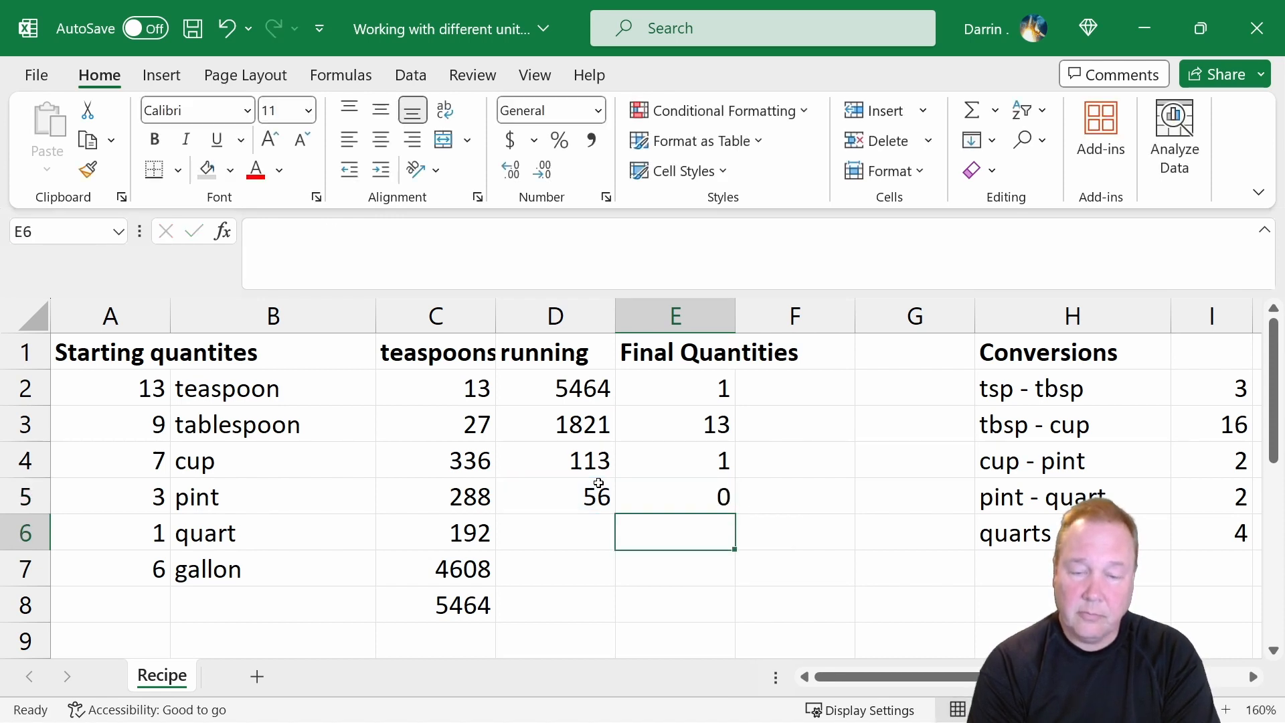
Calculate the running quarts in D6 with the formula =(d5-e5)/i5.
key("Left")
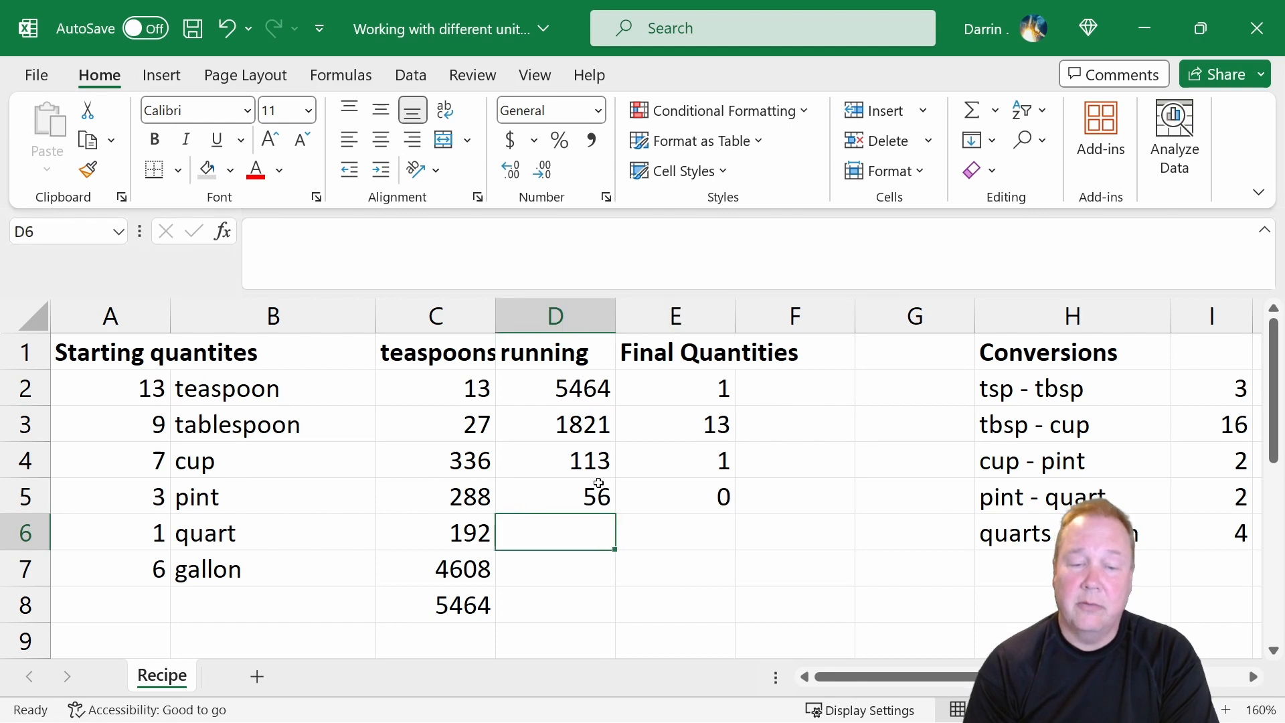
type("=")
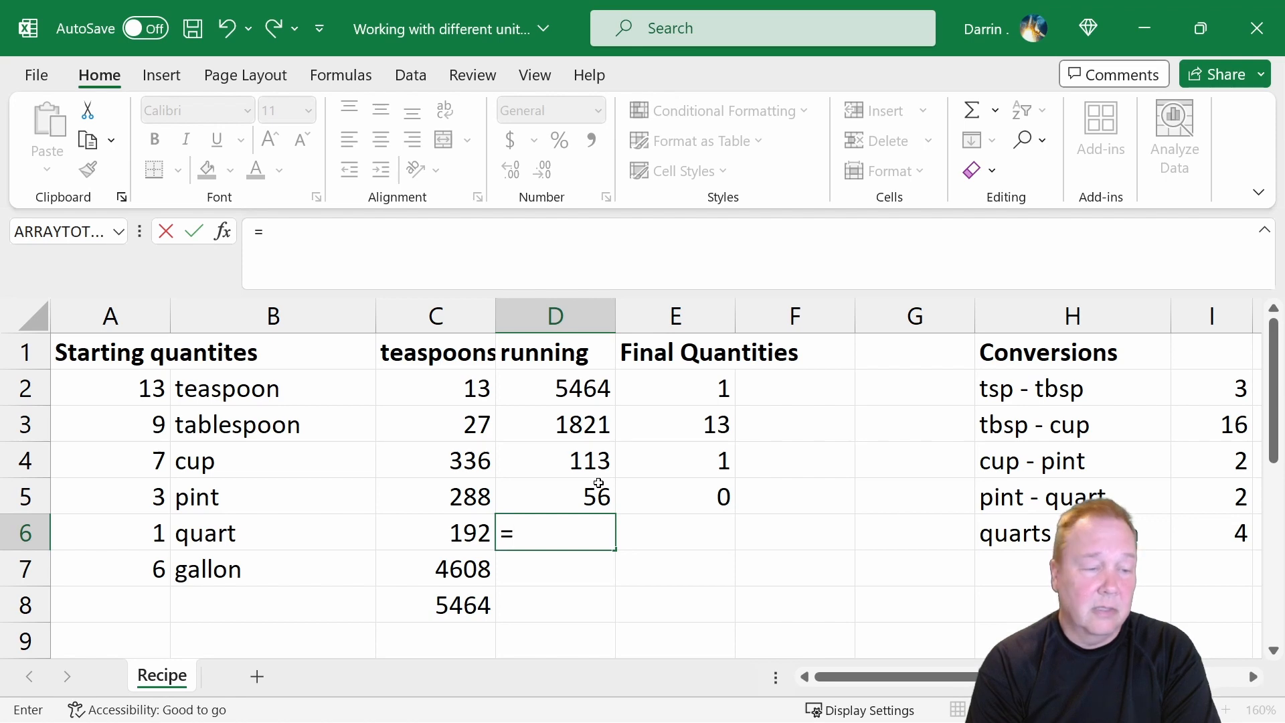
type("d5")
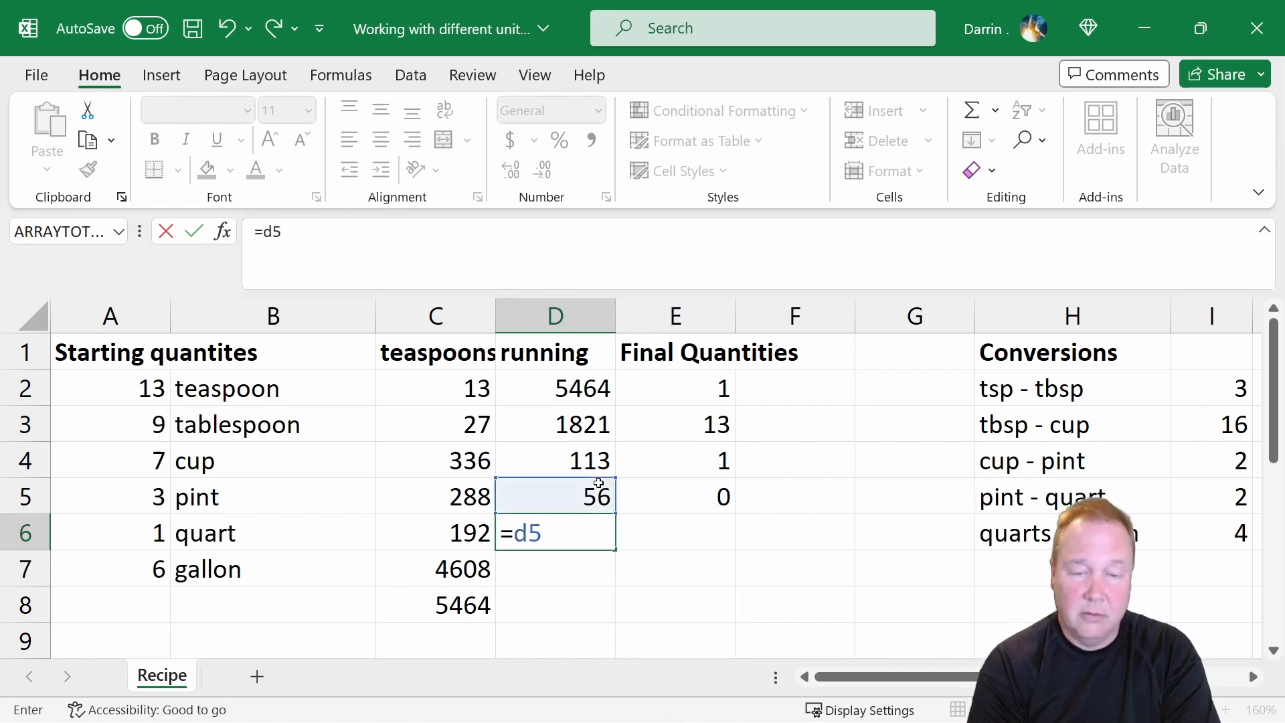
key("BackSpace")
key("BackSpace")
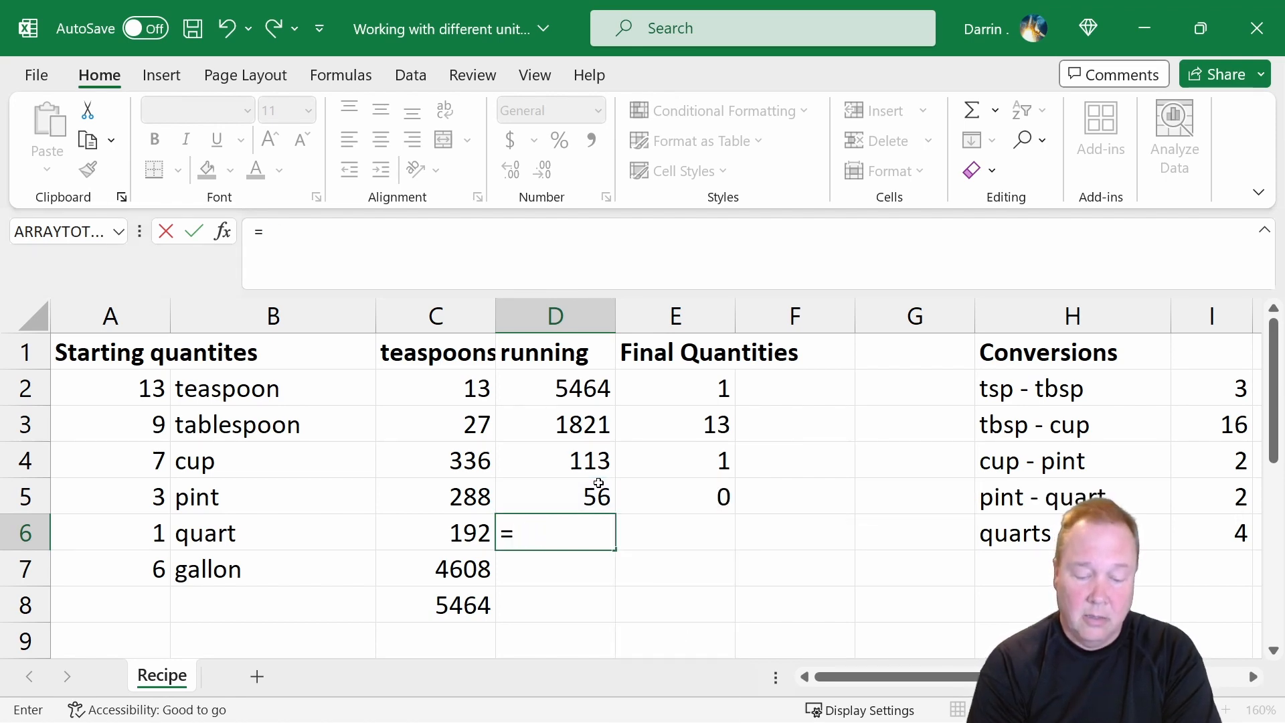
type("(d5")
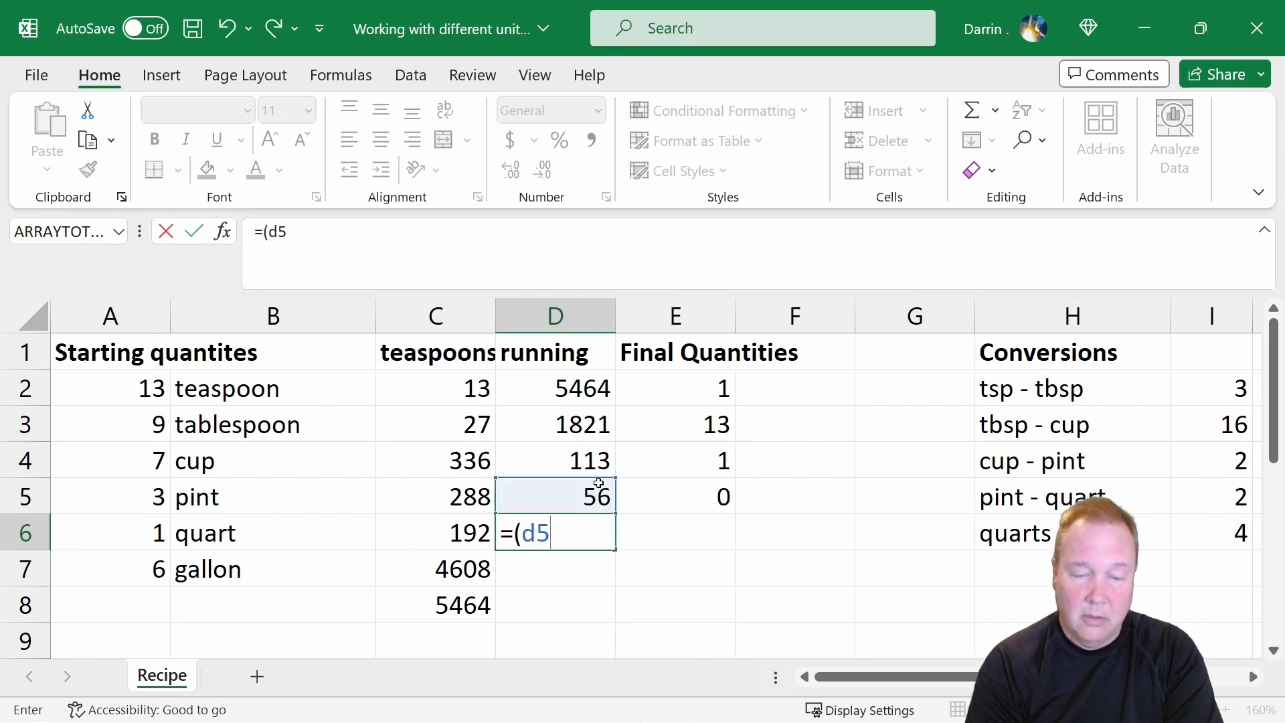
type("-")
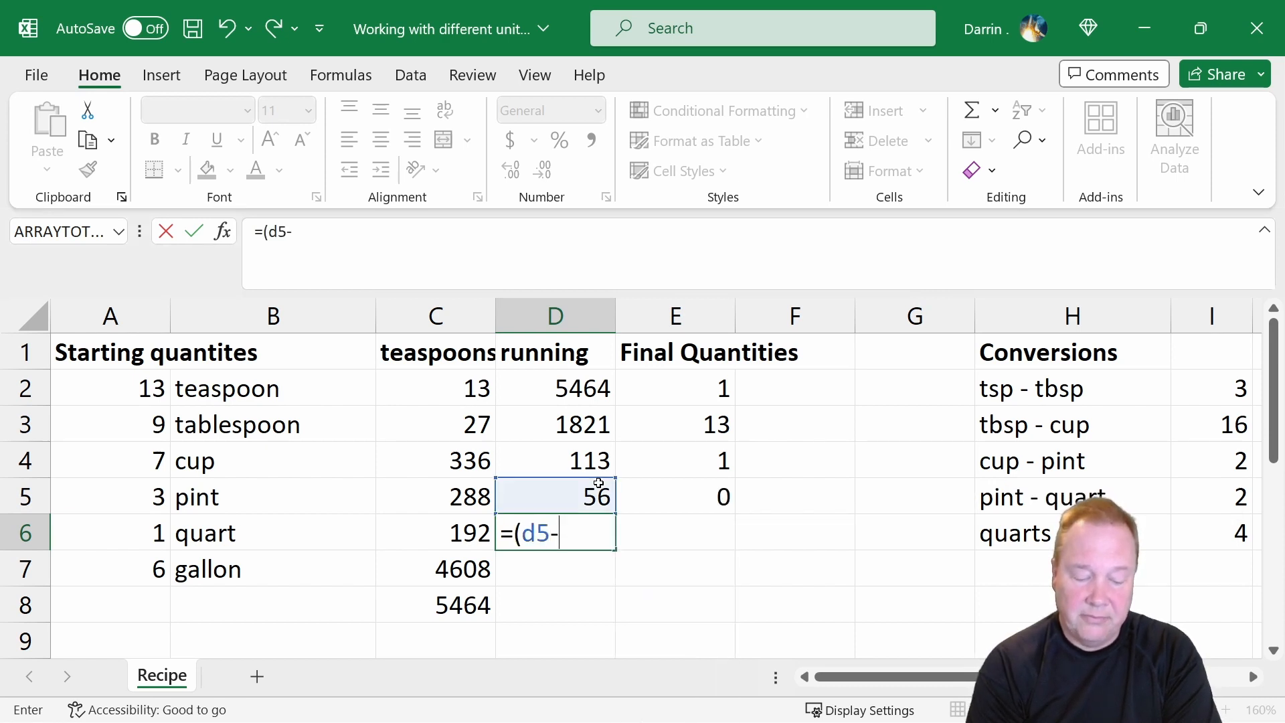
type("e5")
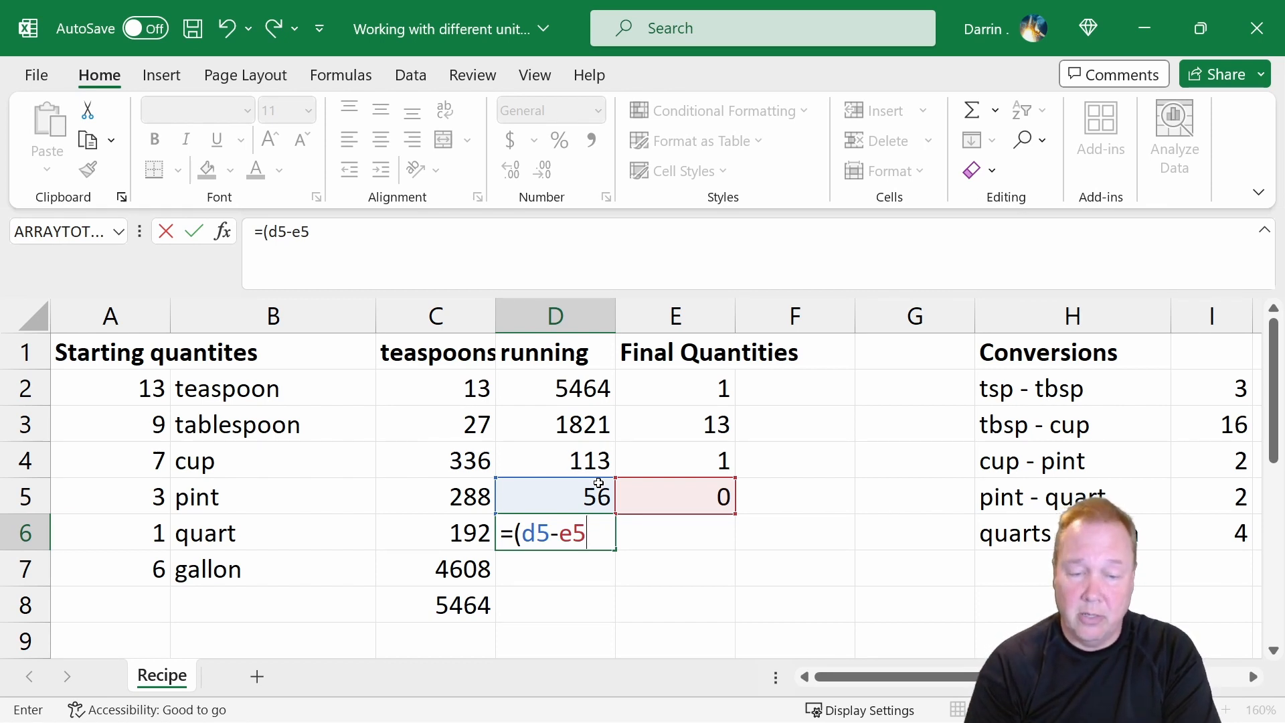
type(")/")
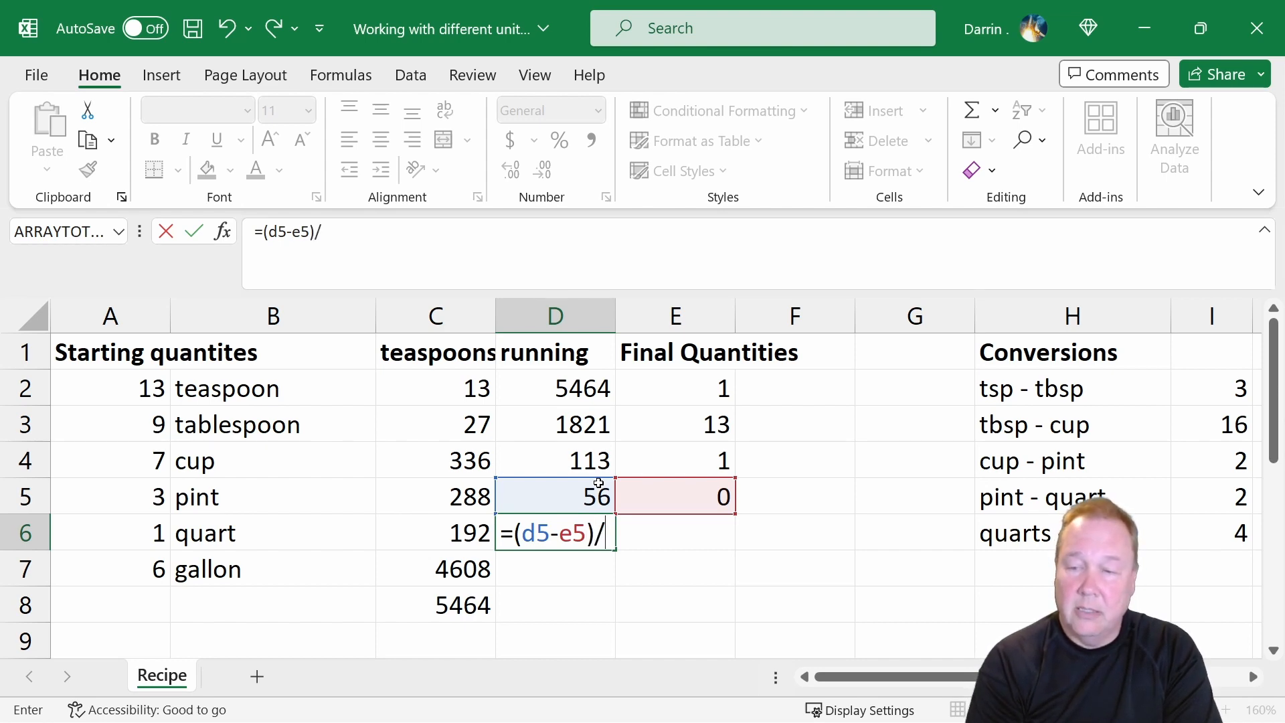
type("i5")
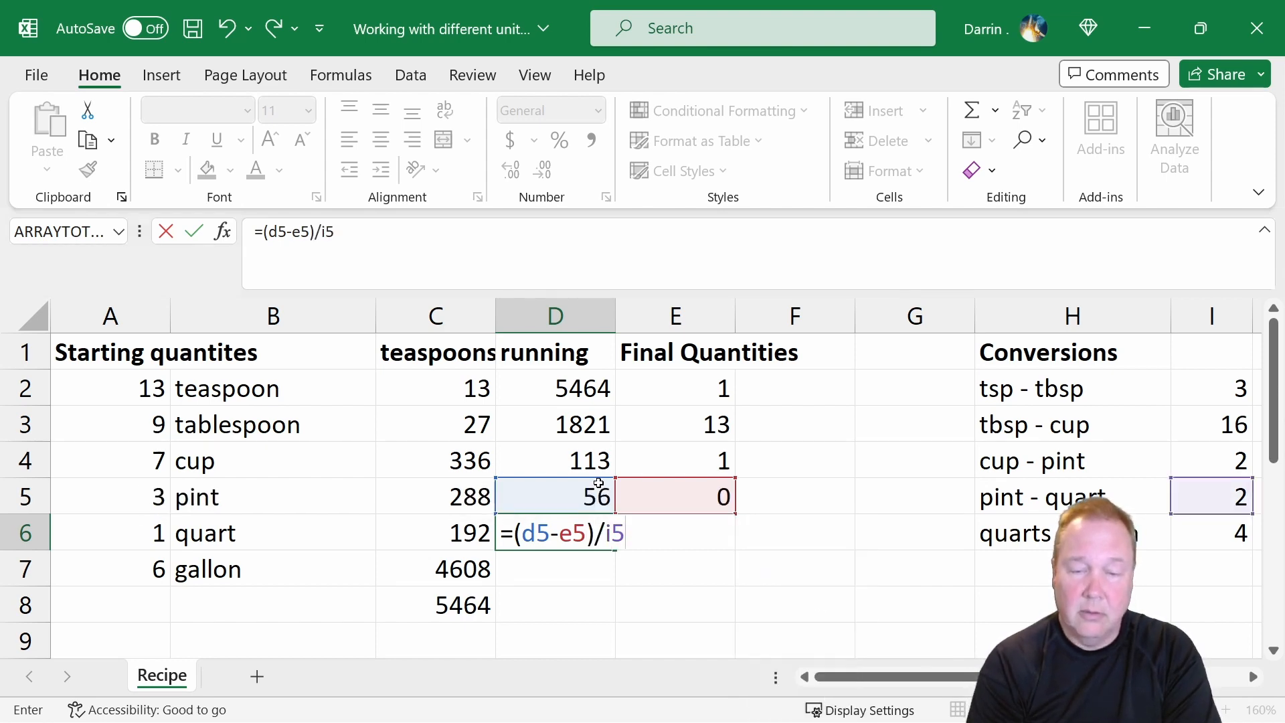
key("Return")
Calculate the leftover quarts in E6 with the formula =mod(d6,i6).
key("Up")
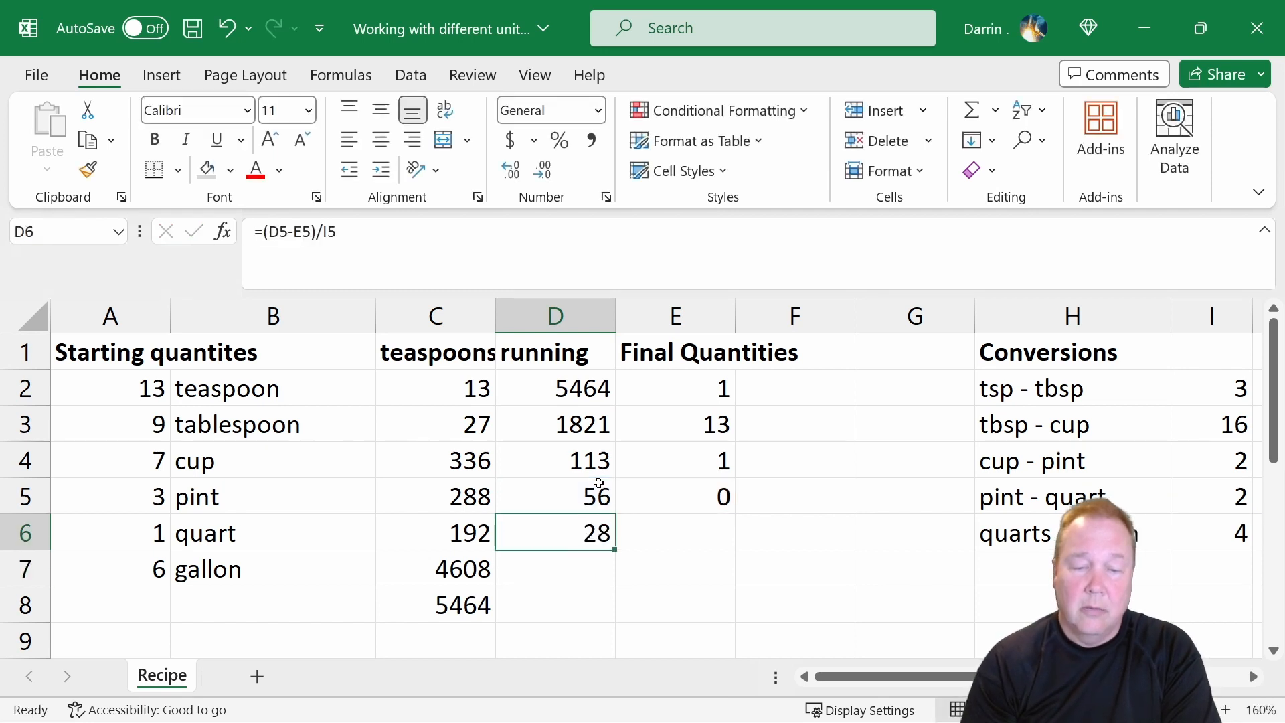
key("Right")
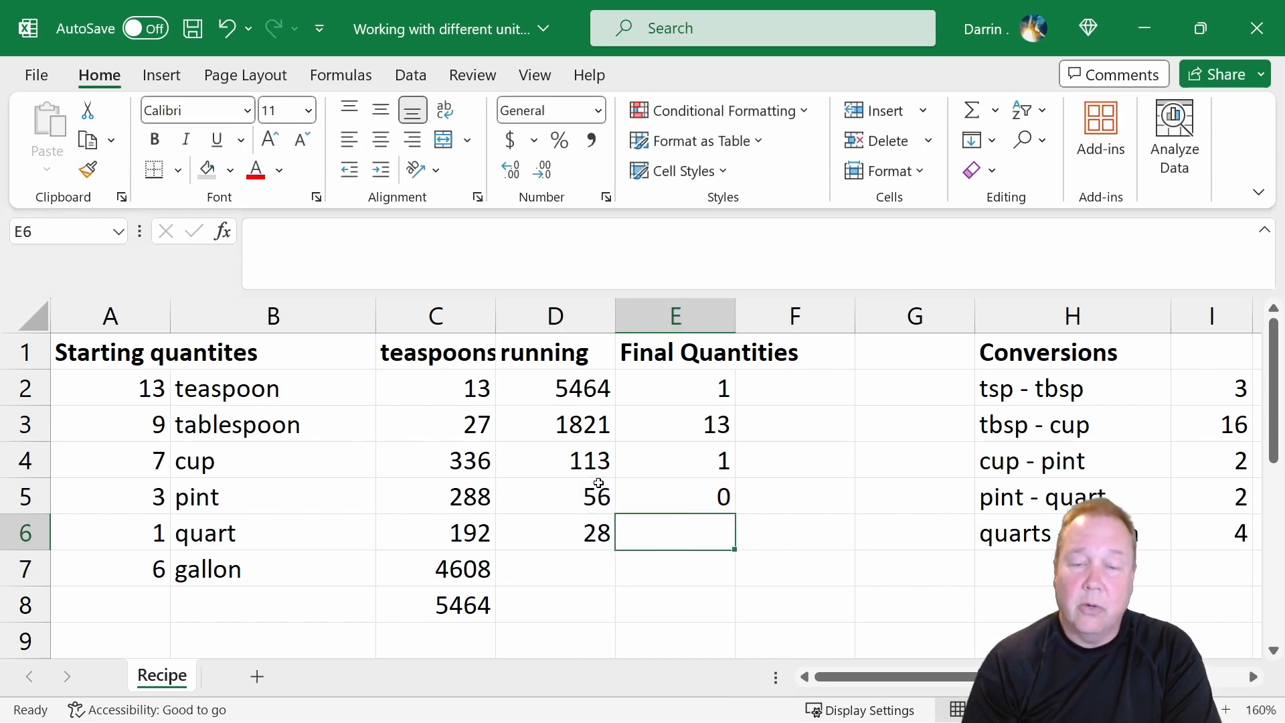
type("=")
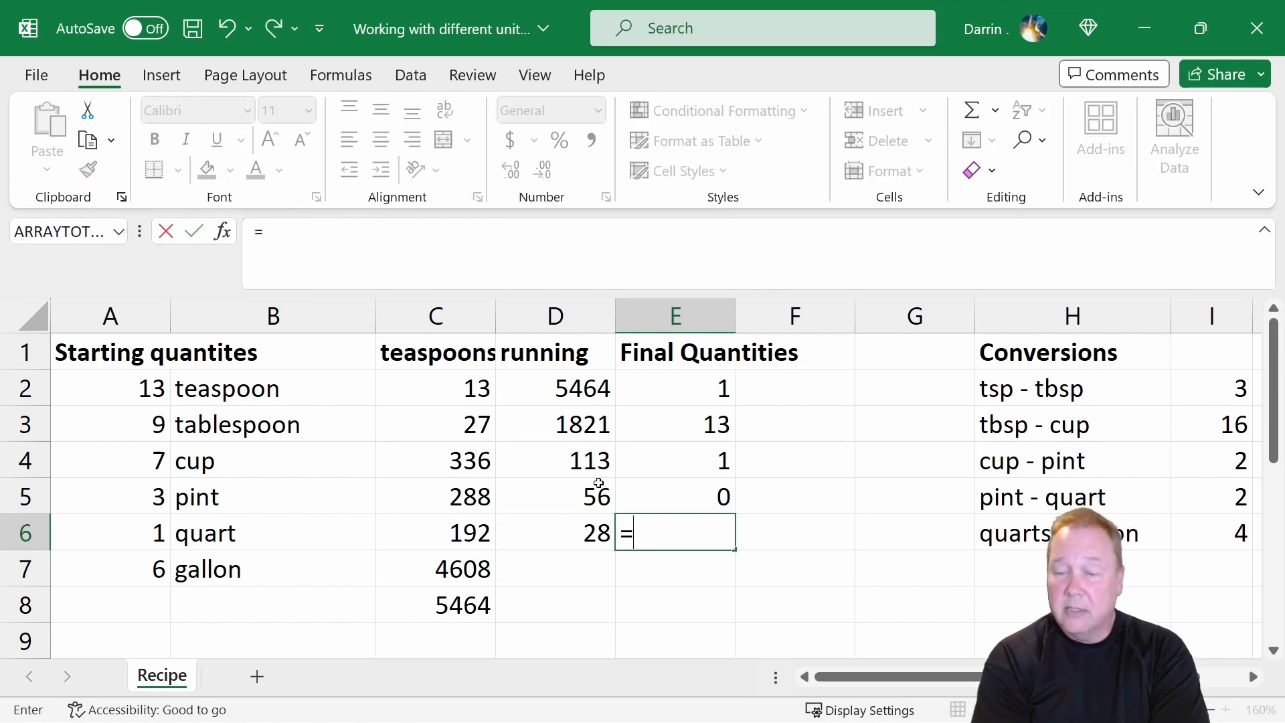
type("m")
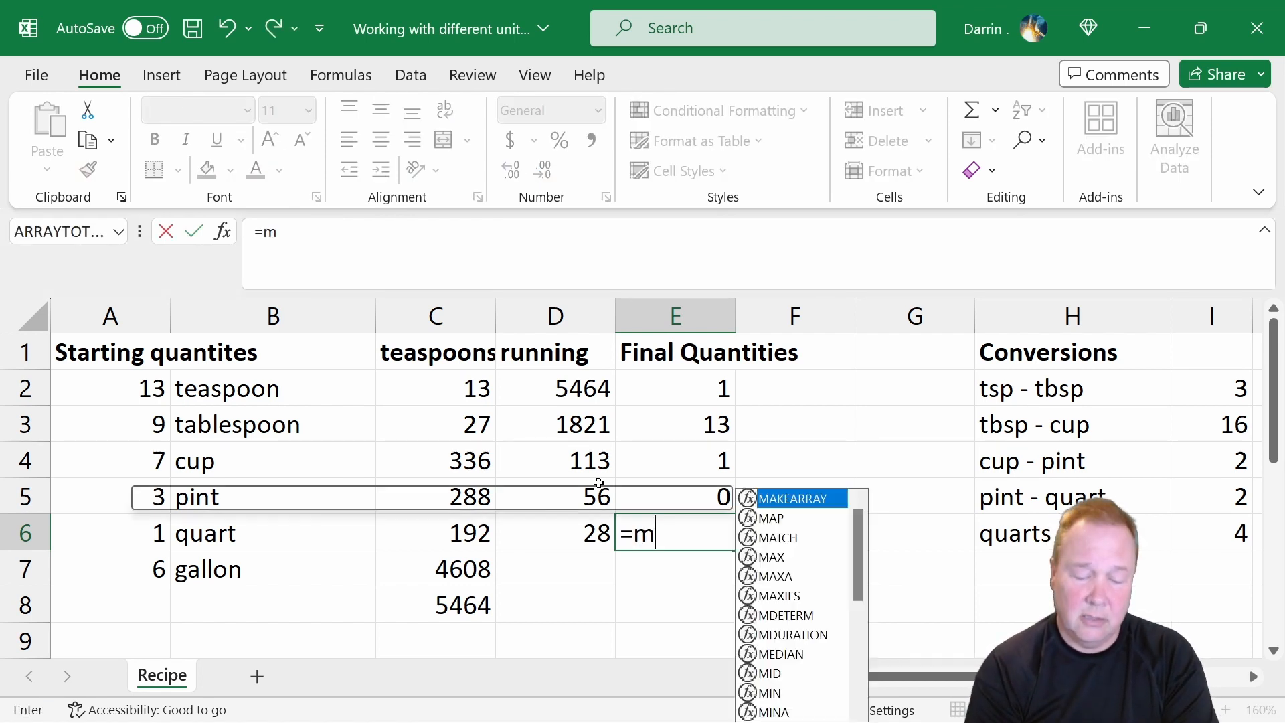
type("od(d")
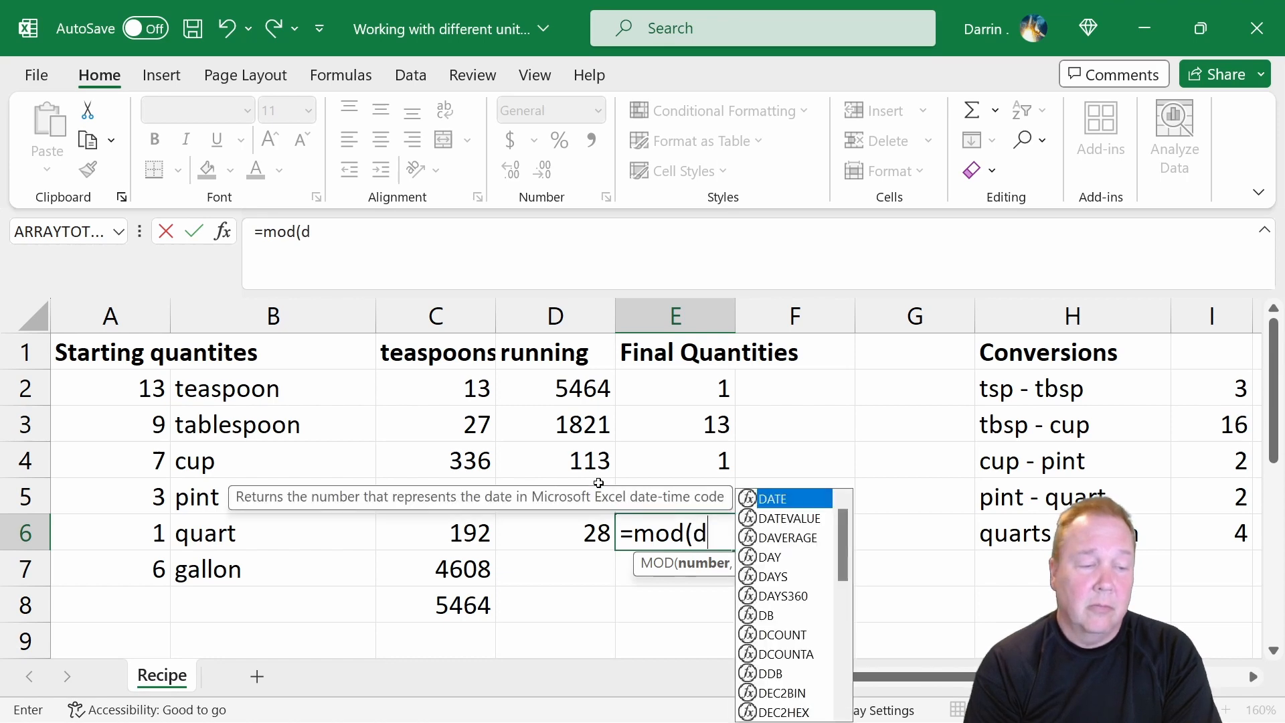
type("6")
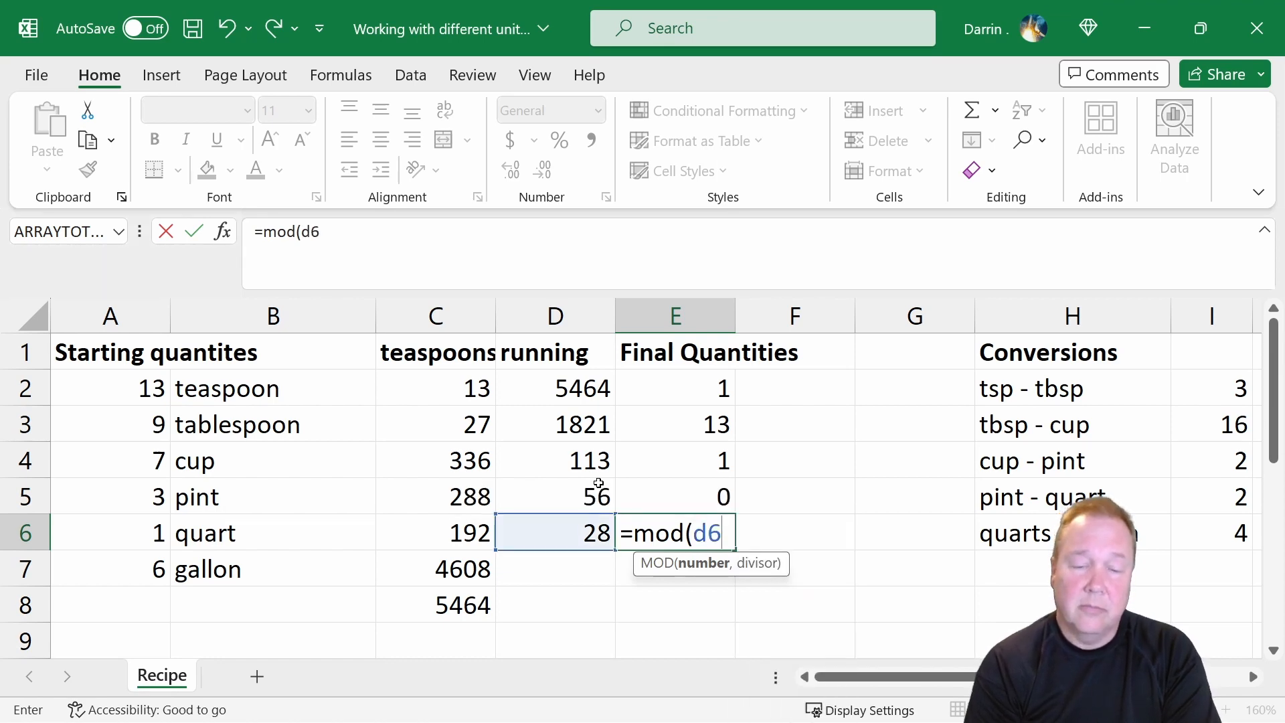
type(",")
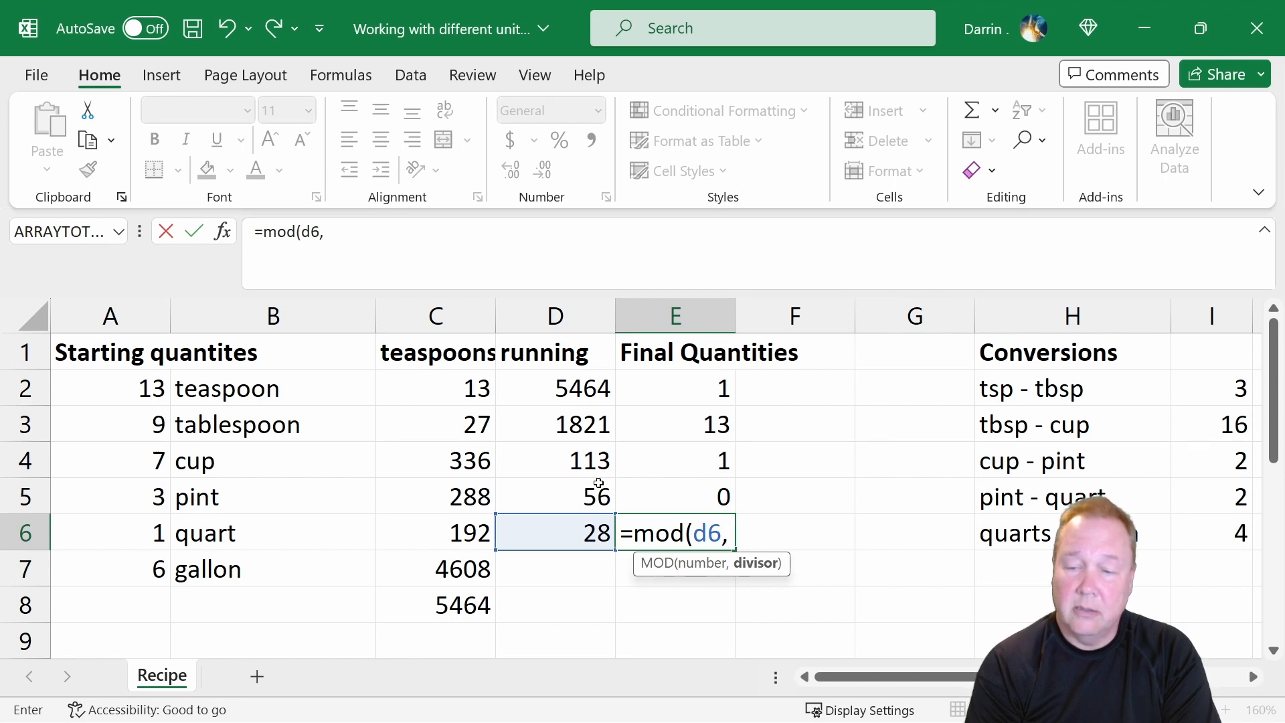
type("i")
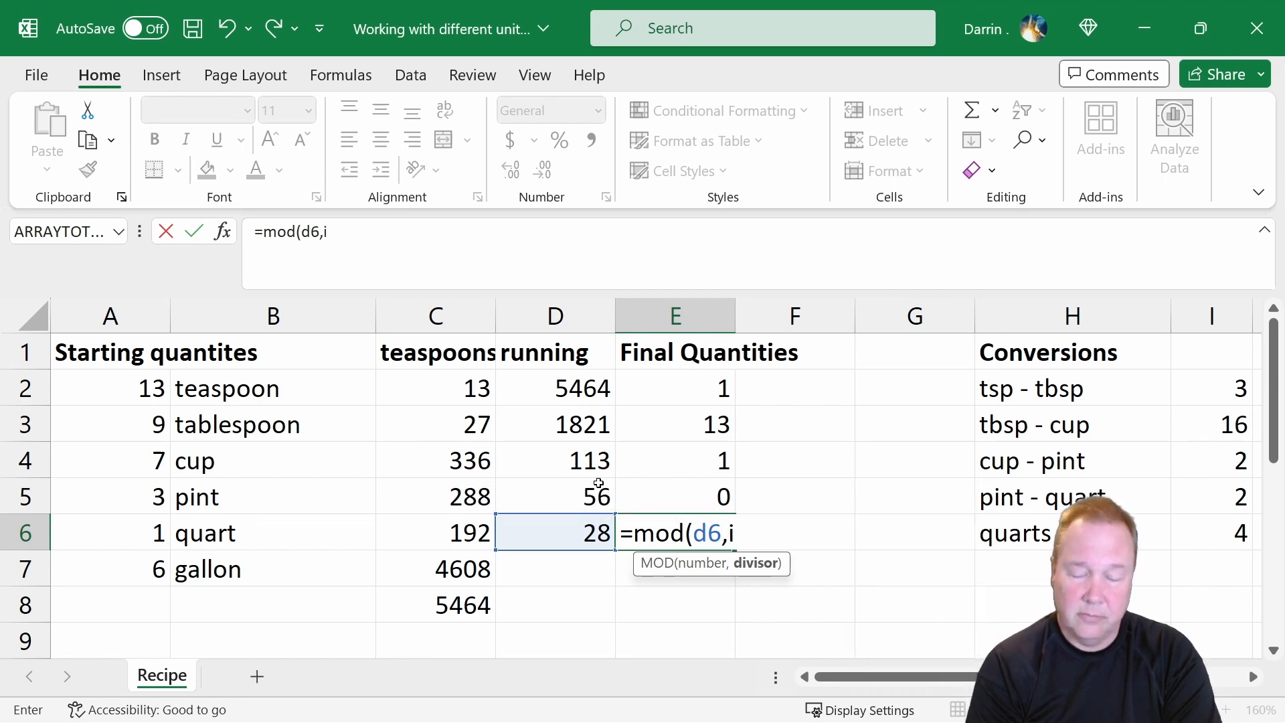
type("6)")
key("Return")
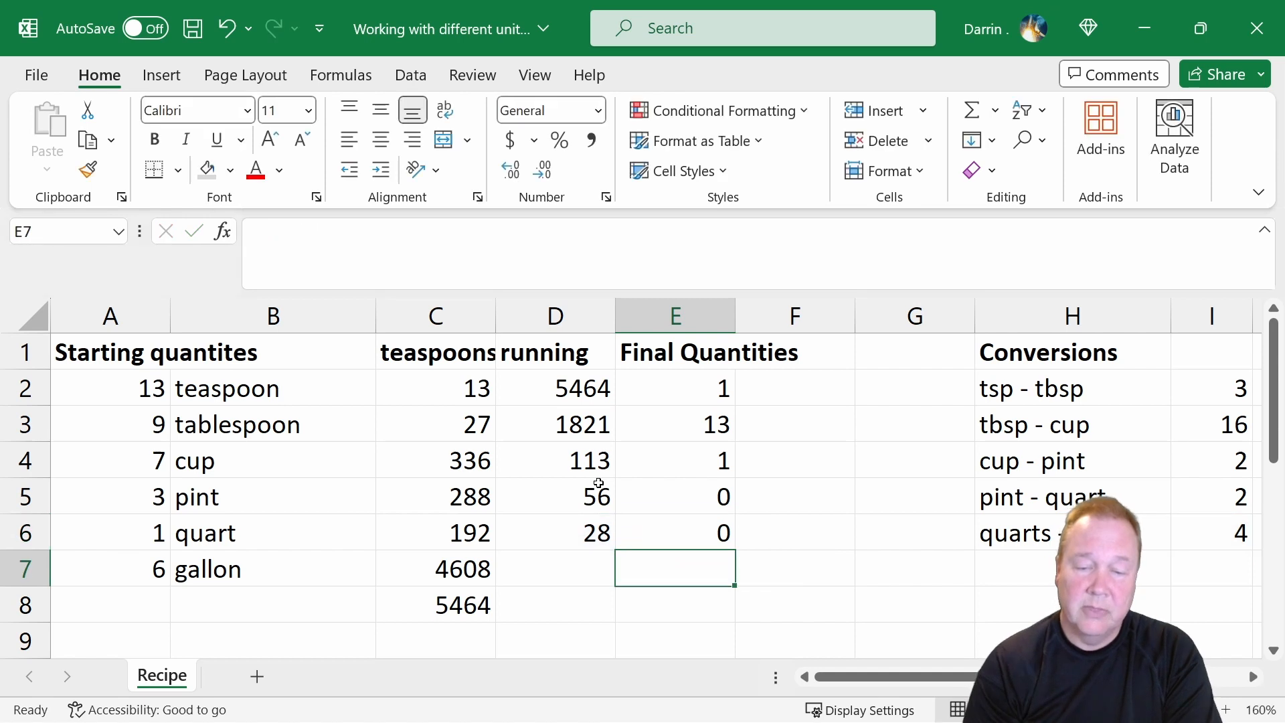
Calculate the running gallons in D7 with the formula =(d6-e6)/i6, accepting the correction of the stray closing parenthesis.
key("Left")
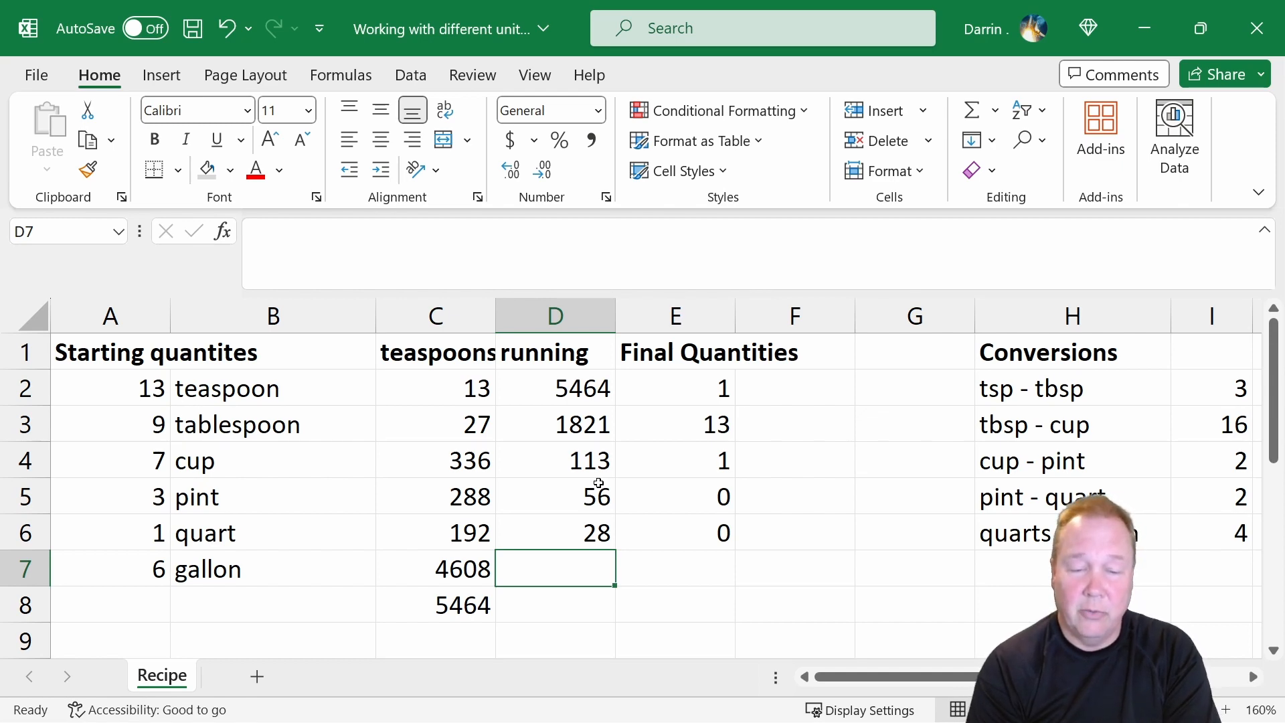
type("=")
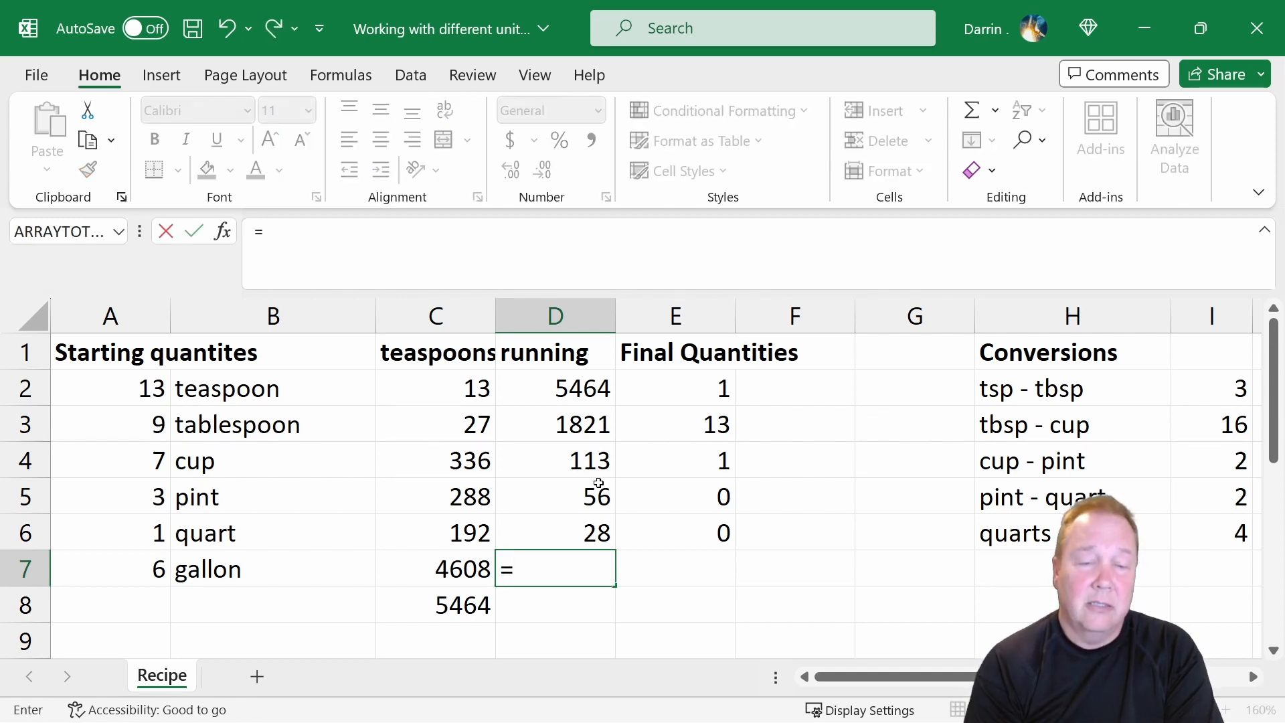
type("d")
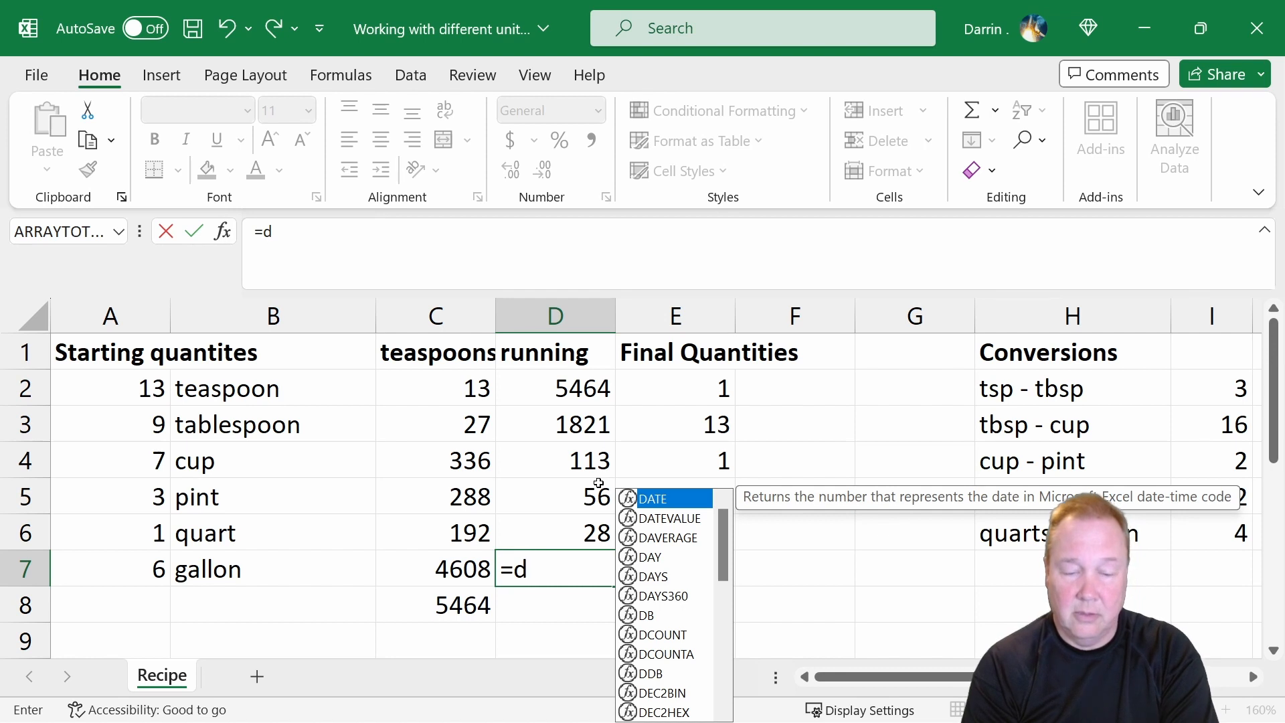
key("BackSpace")
type("(d6-")
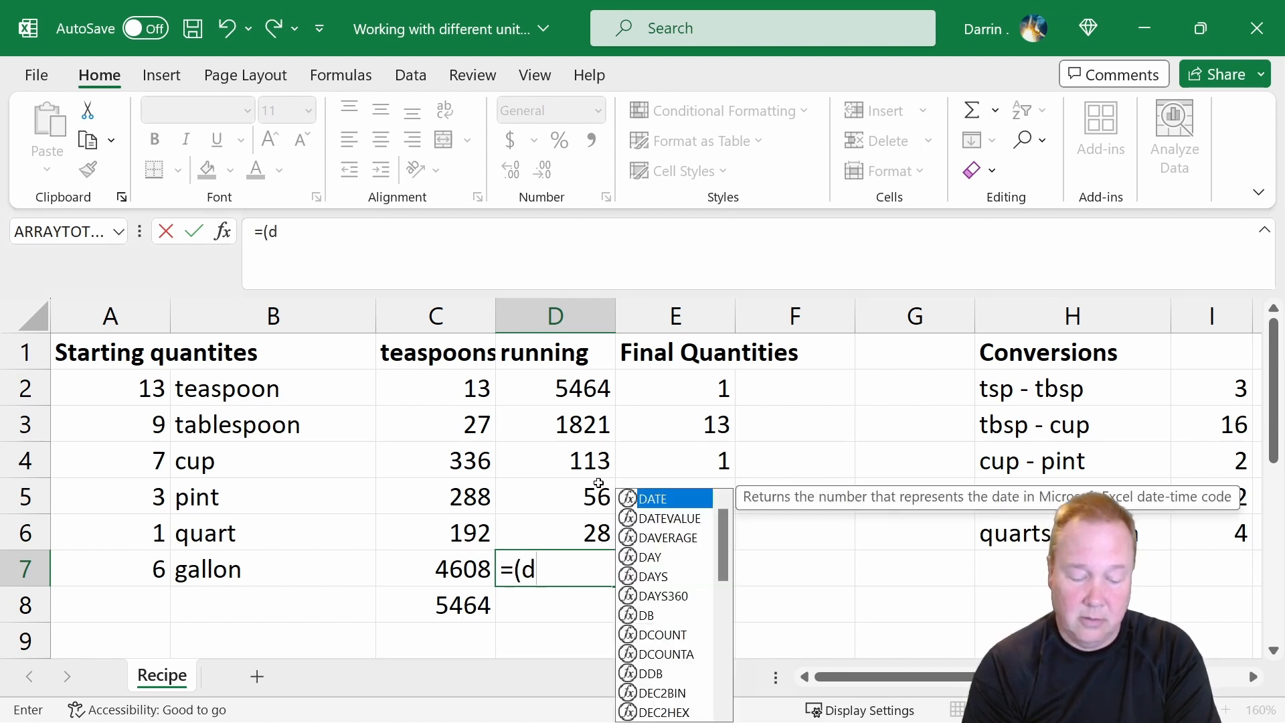
type("d")
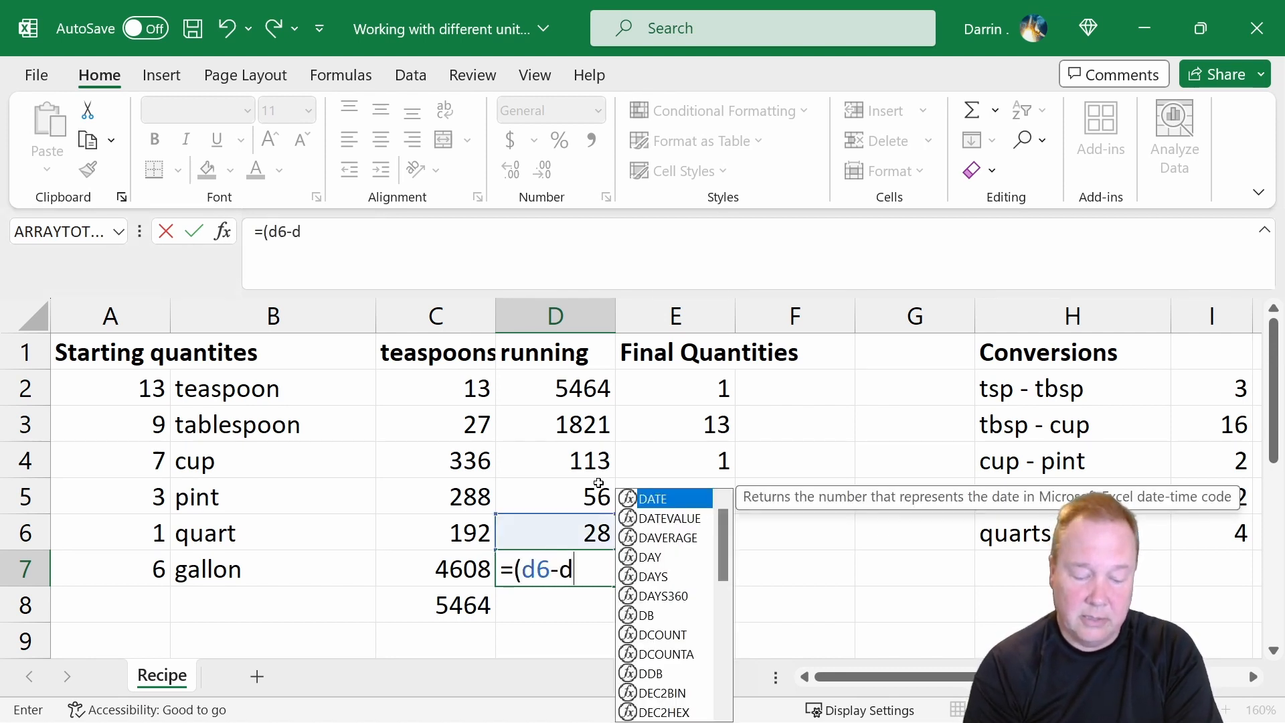
type("6")
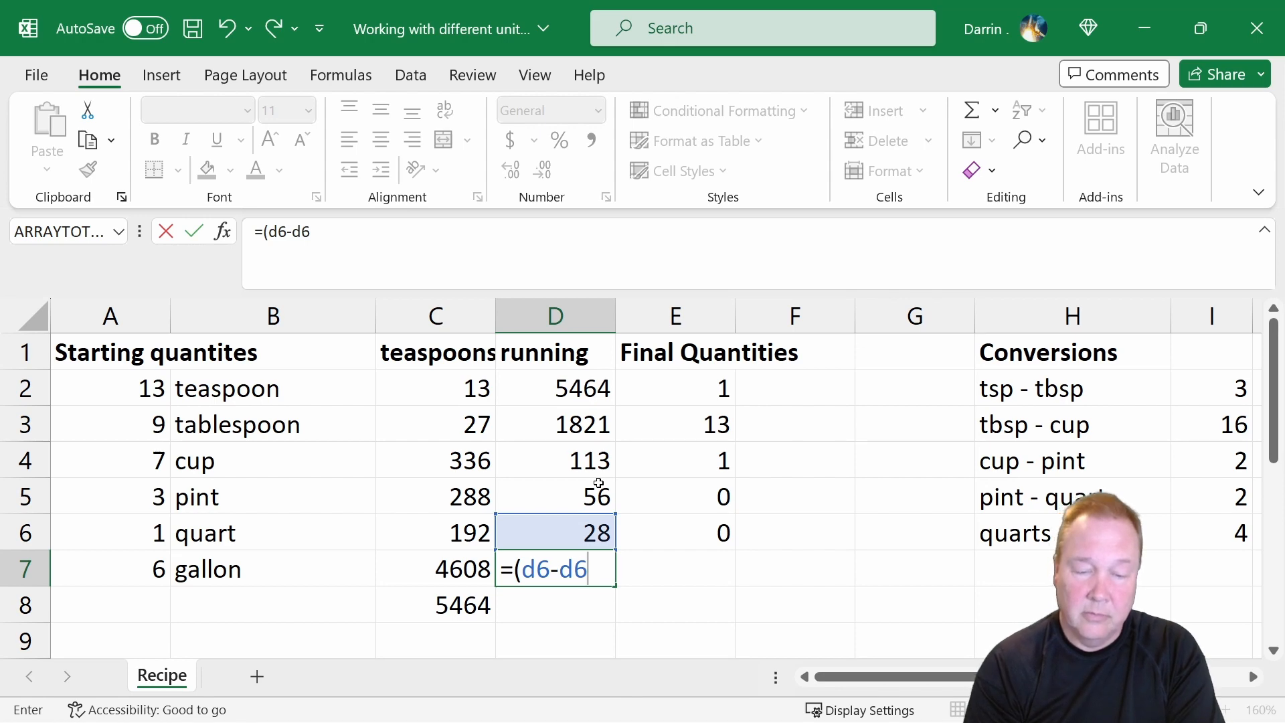
key("BackSpace")
key("BackSpace")
type("e6")
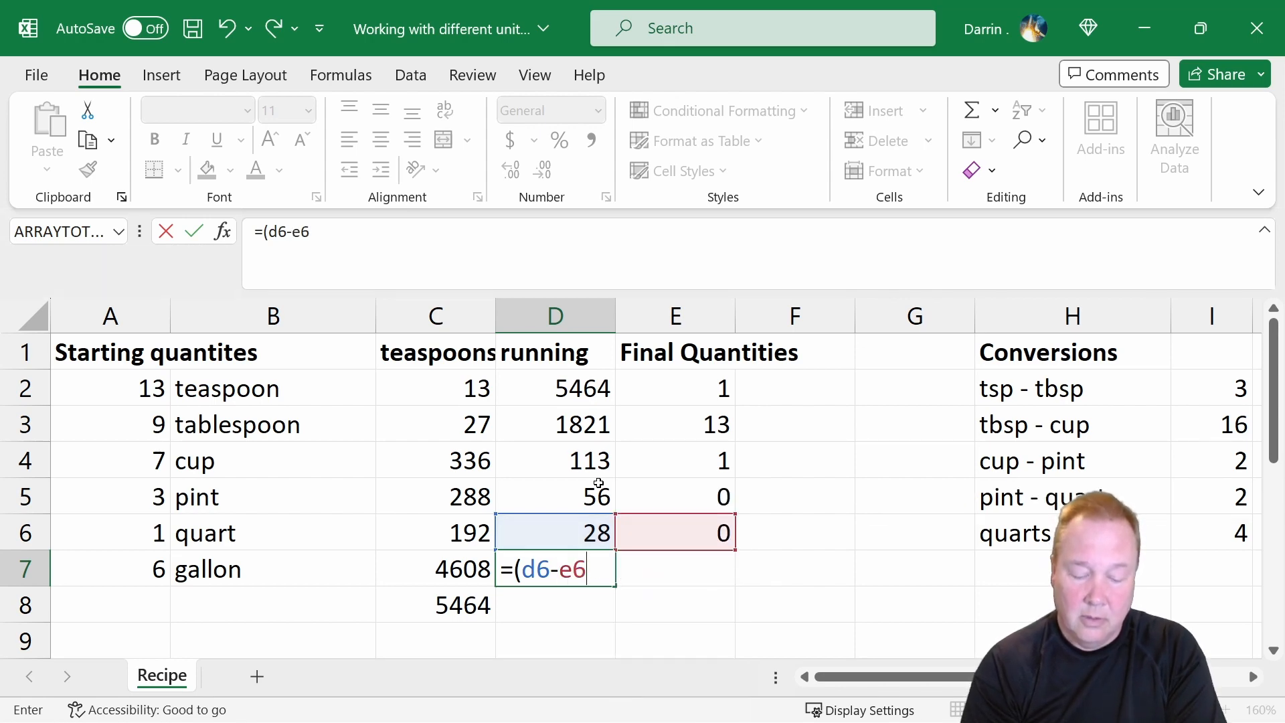
type(")/")
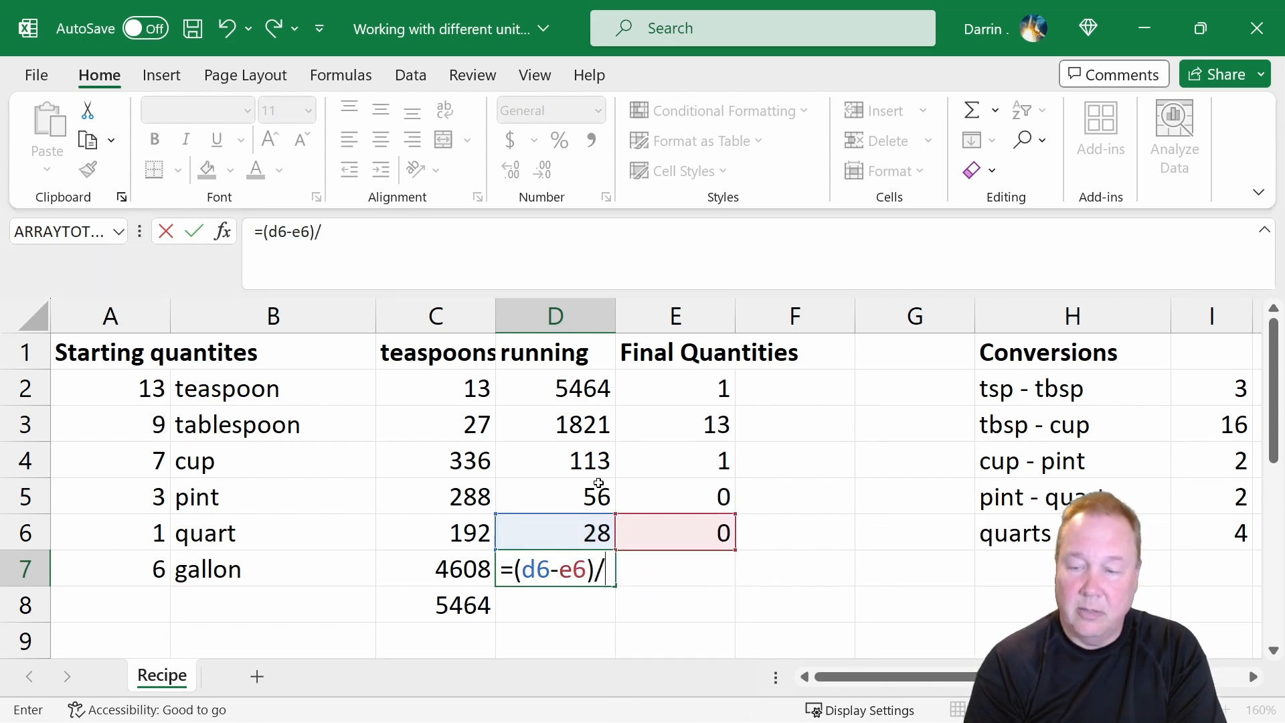
type("i6)")
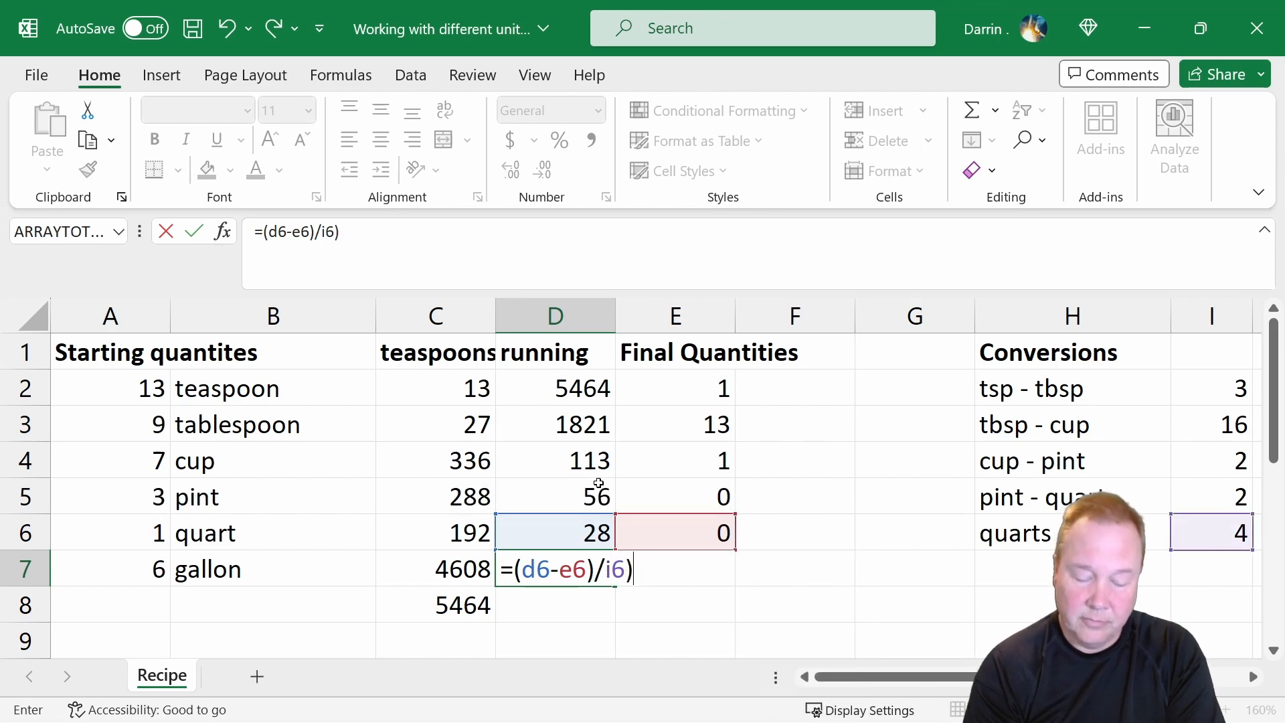
key("Return")
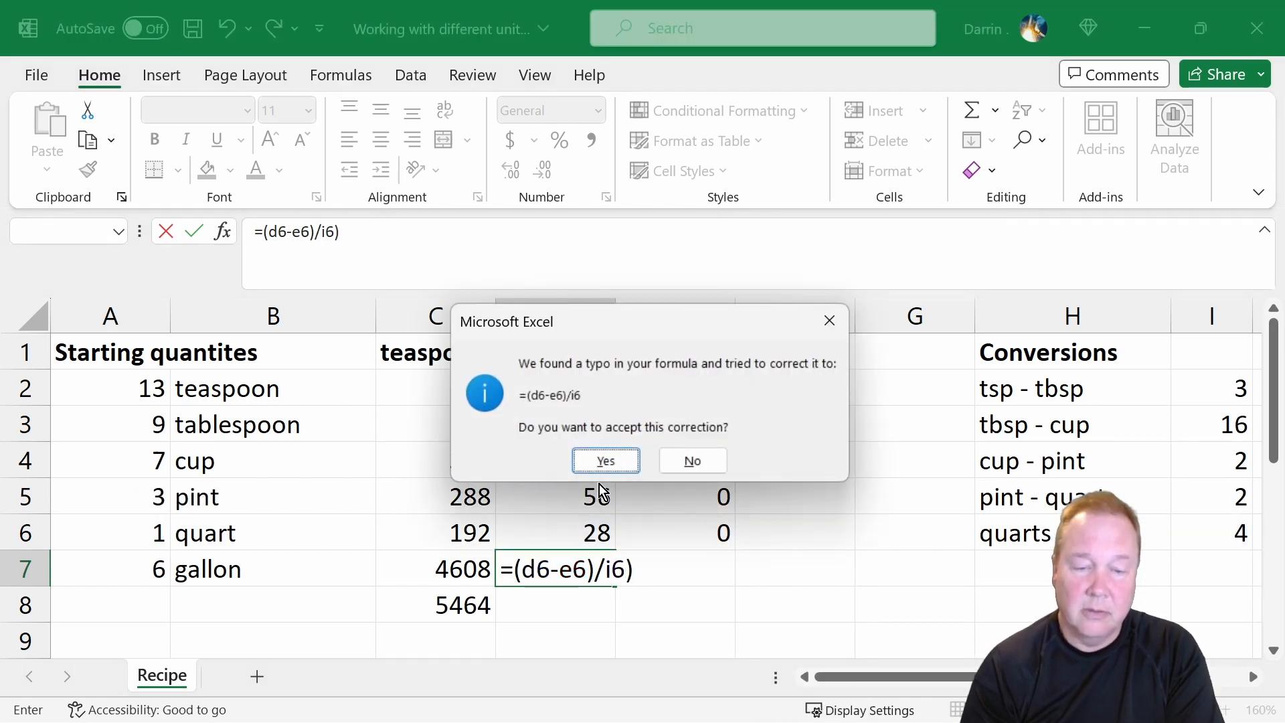
key("Return")
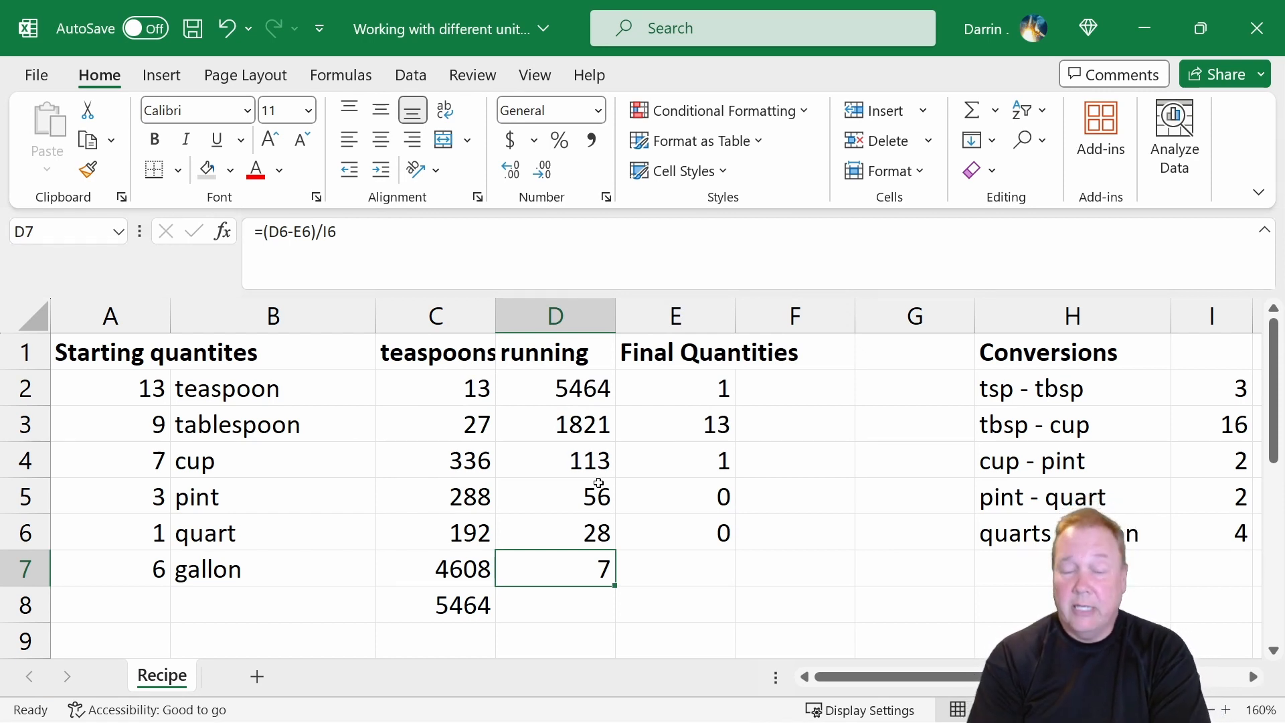
Carry the running gallons over as the final gallon quantity in E7 with the formula =d7.
key("Right")
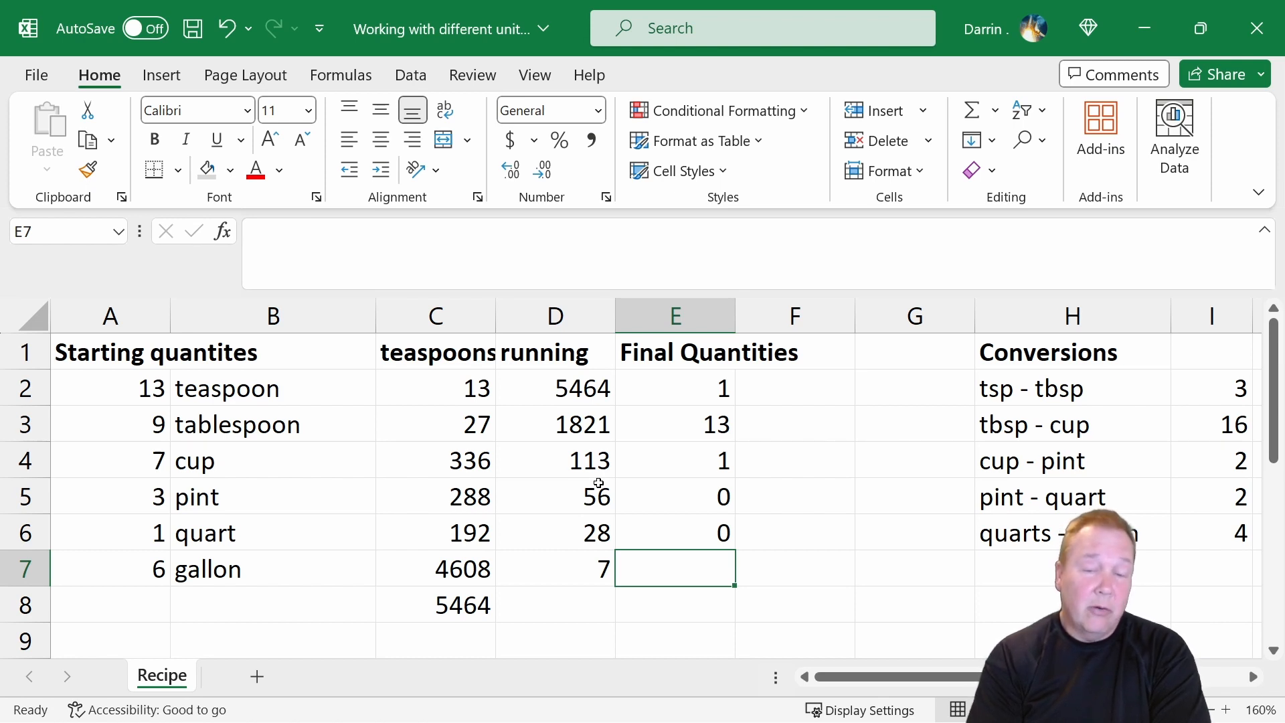
key("Left")
key("Right")
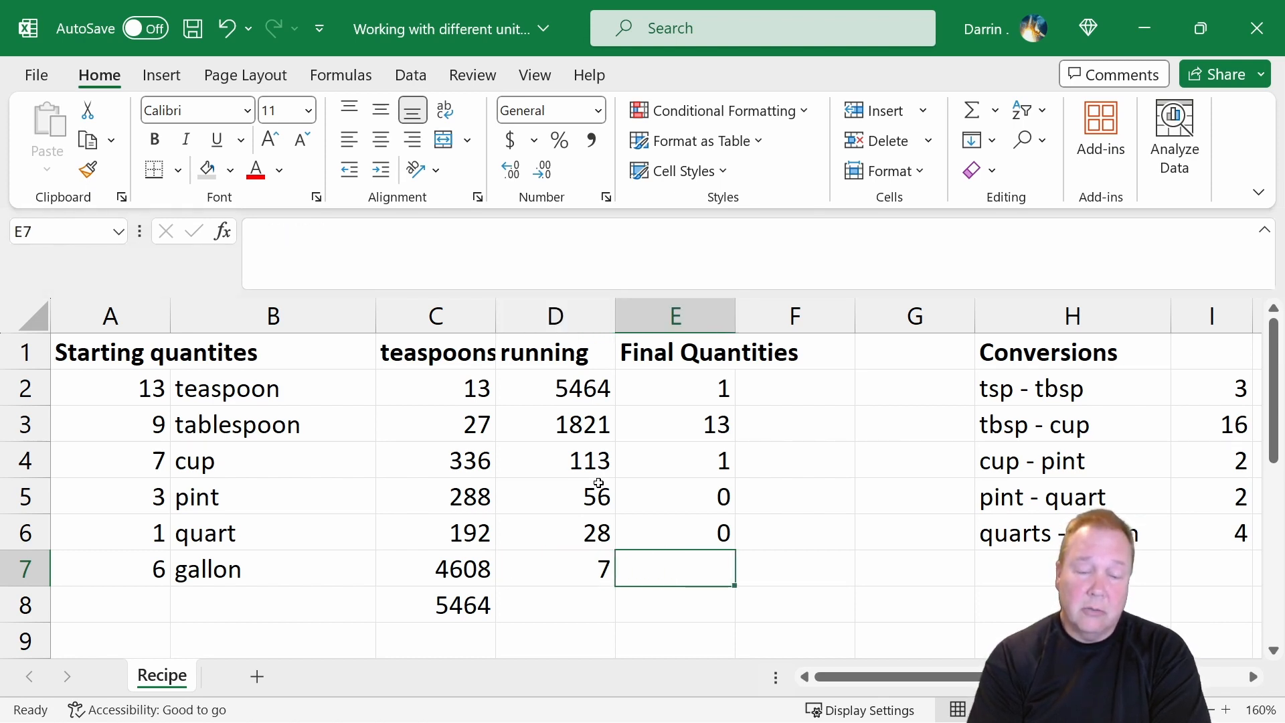
type("=")
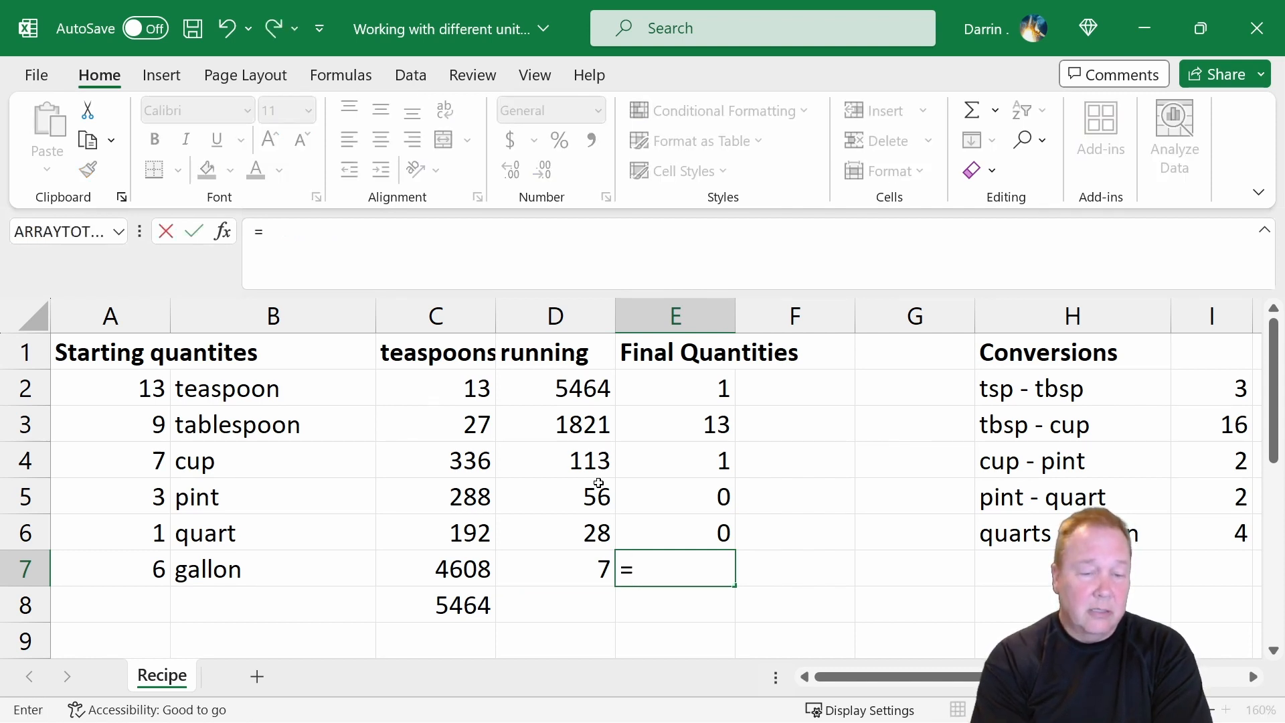
type("d7")
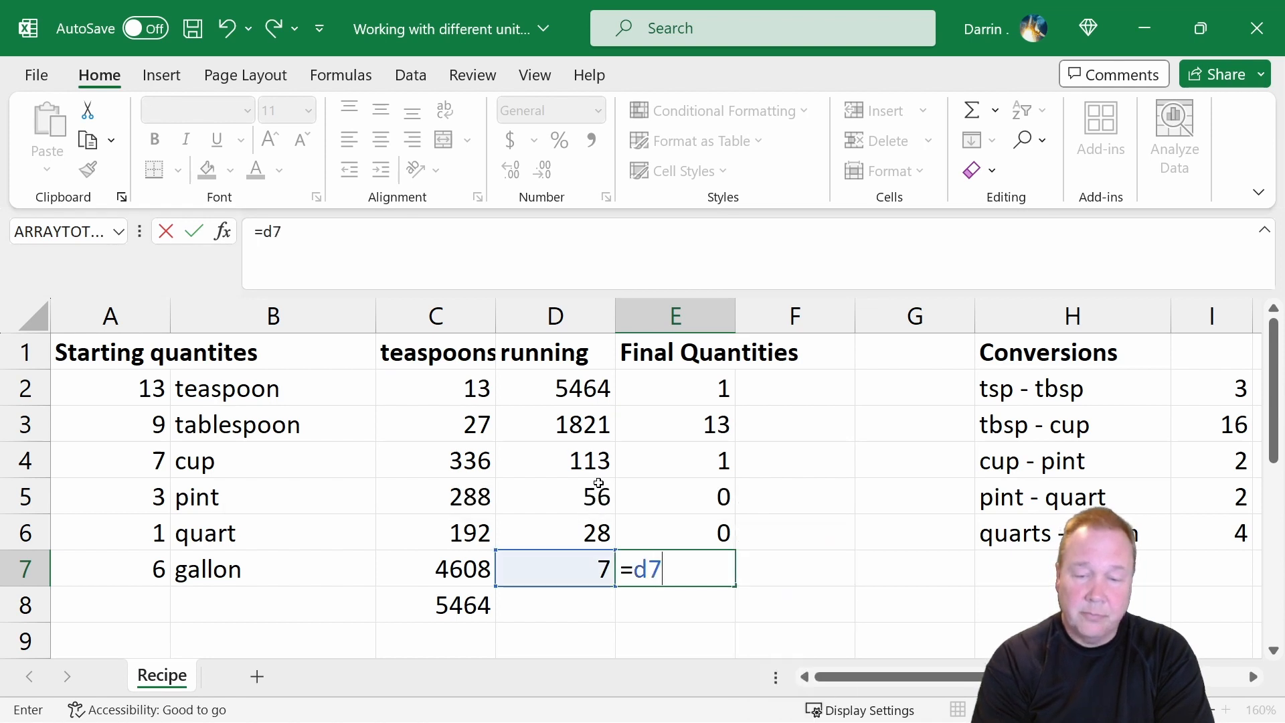
key("Return")
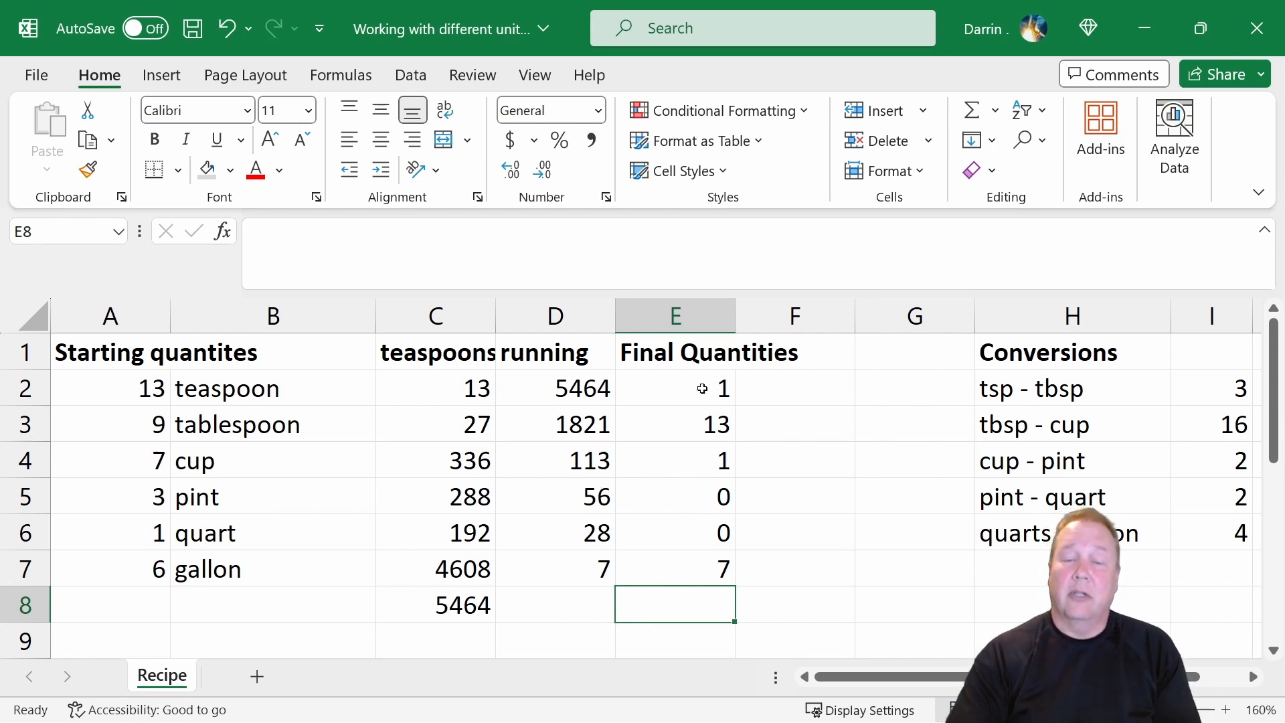
left_click_drag(703, 386, 717, 569)
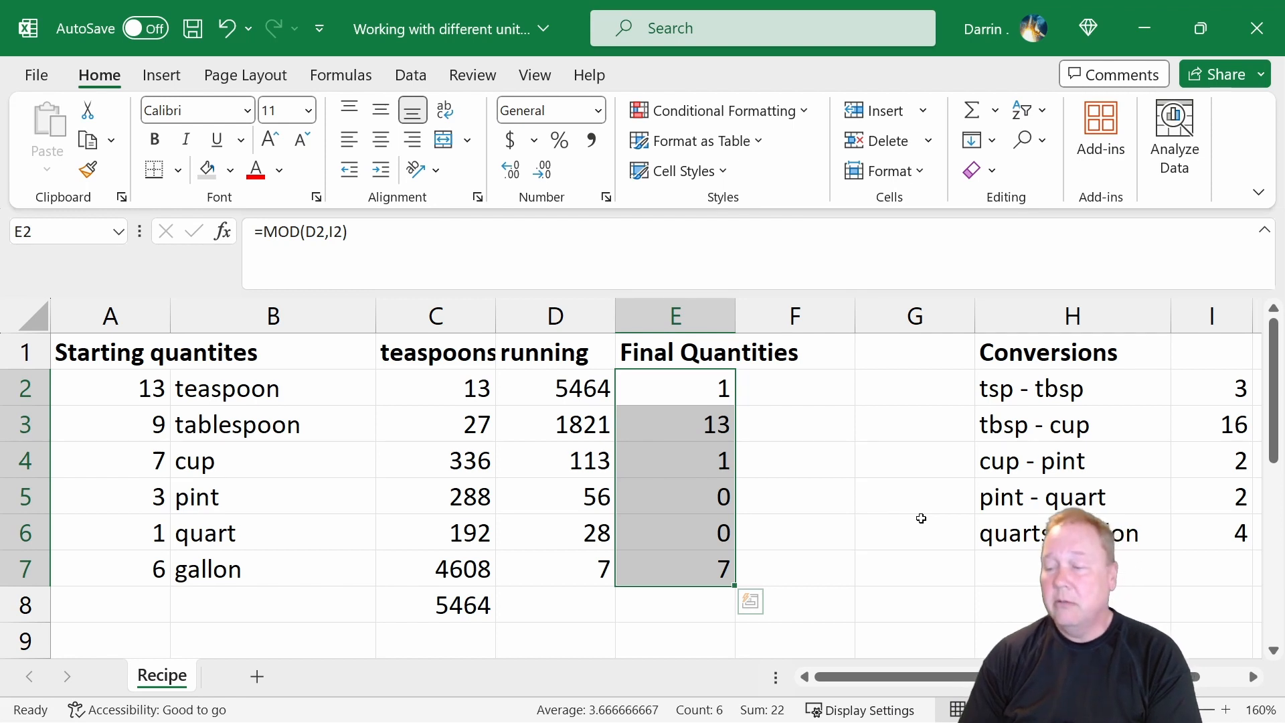
left_click(699, 608)
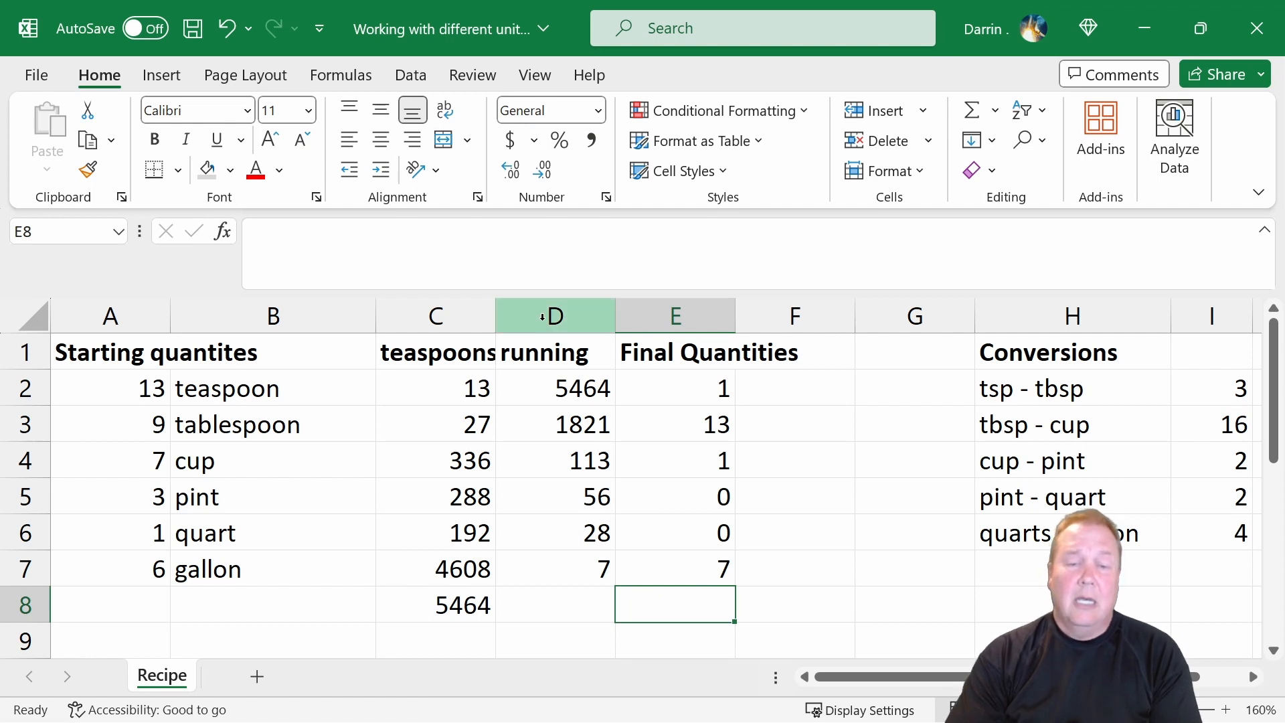
left_click_drag(543, 317, 494, 355)
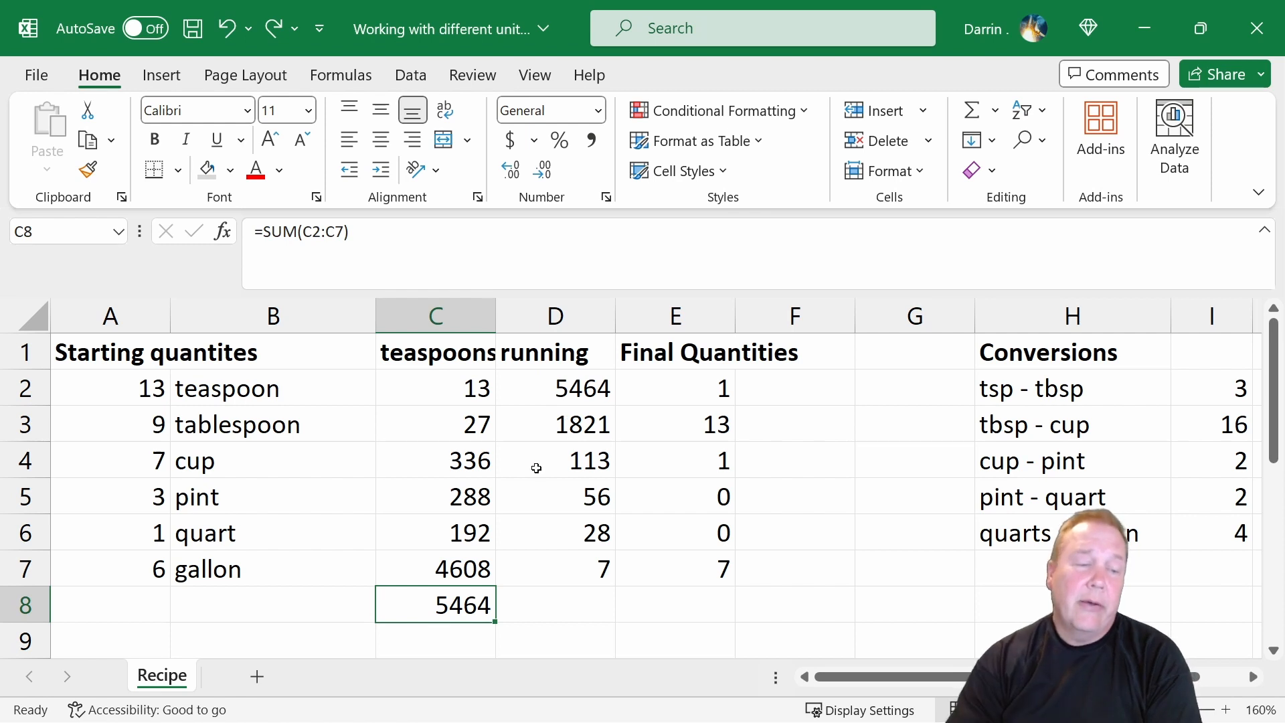
Change the starting quart quantity in A6 to 15.
left_click(119, 531)
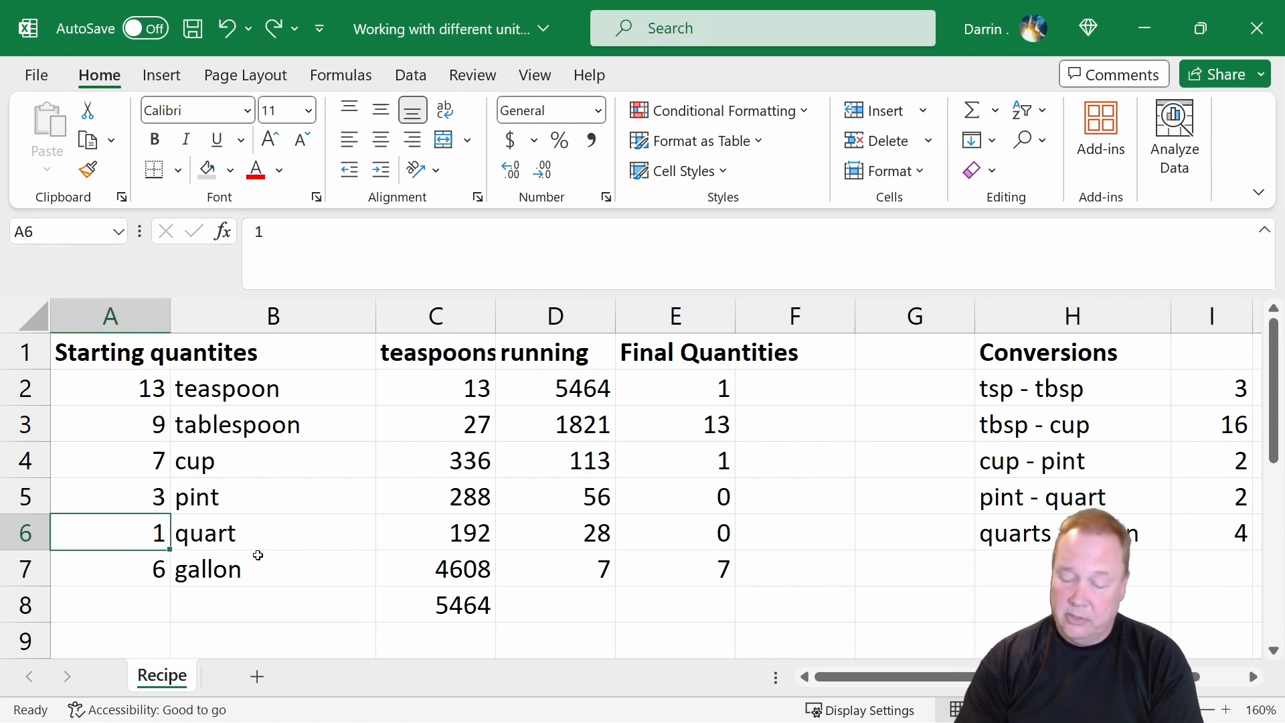
type("15")
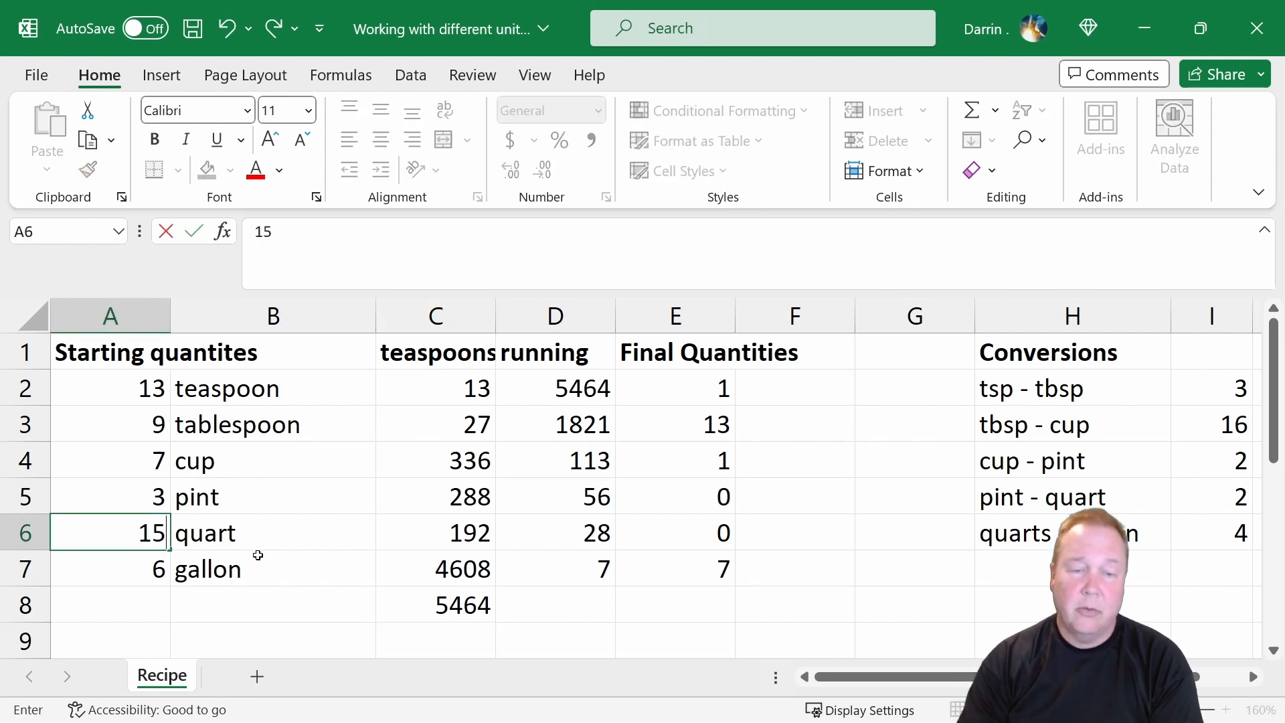
key("Return")
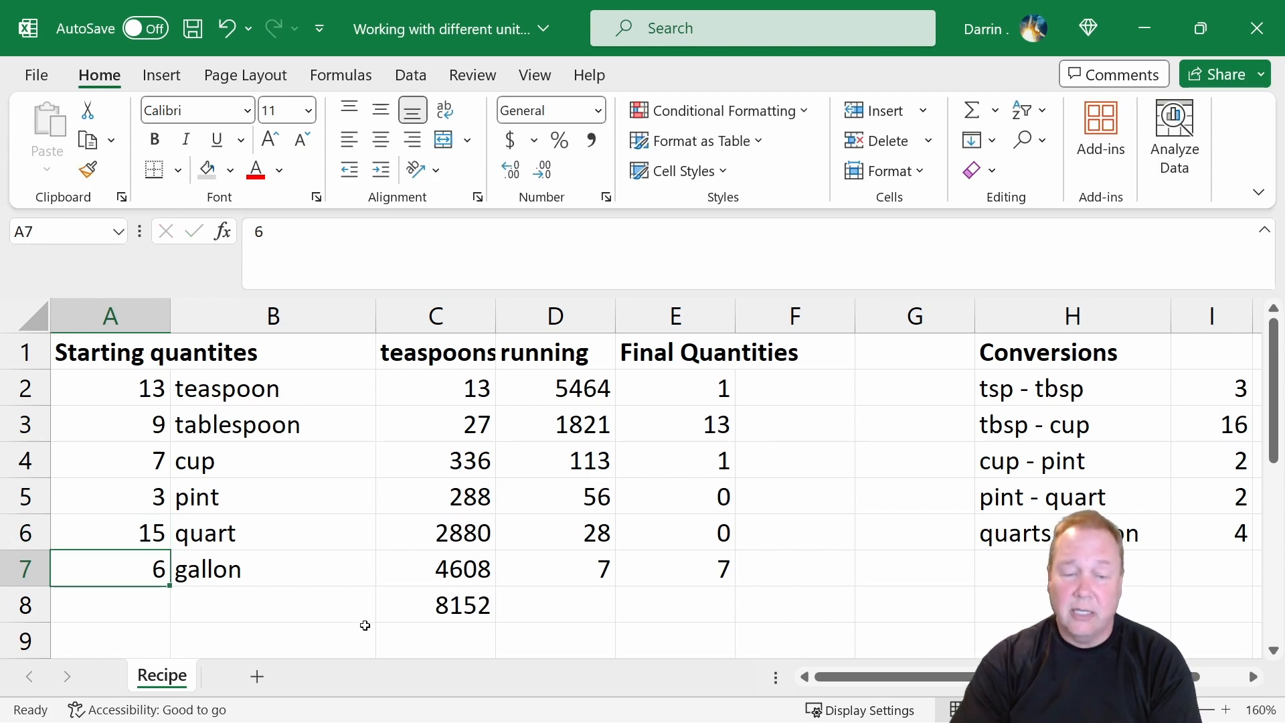
Replace the fixed number in D2 with the formula =c8, linking it to the teaspoon total.
left_click(456, 605)
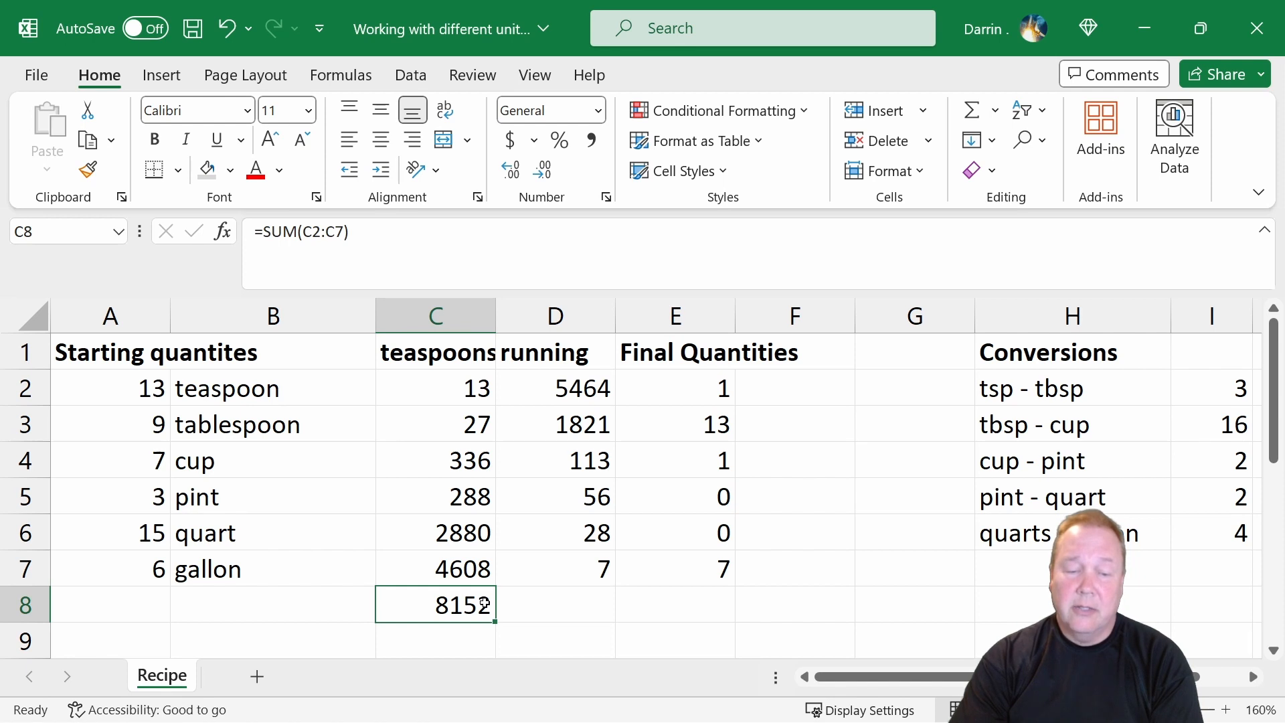
left_click(544, 394)
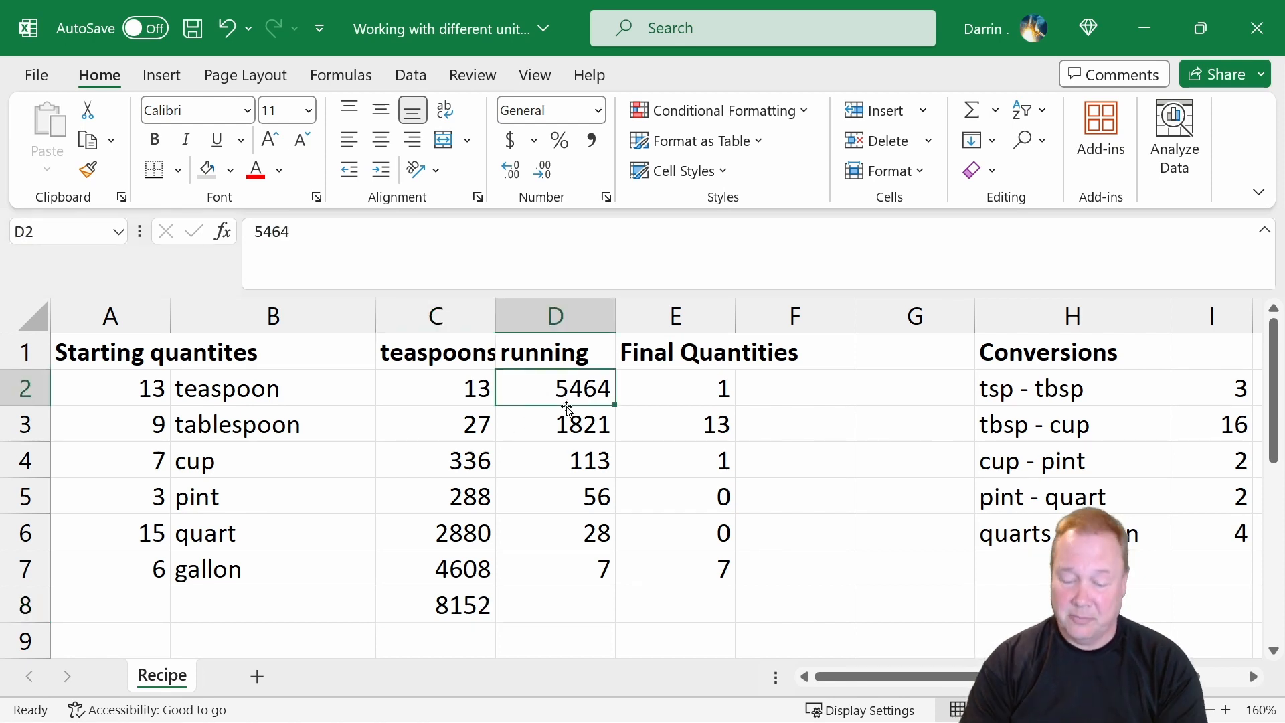
type("=")
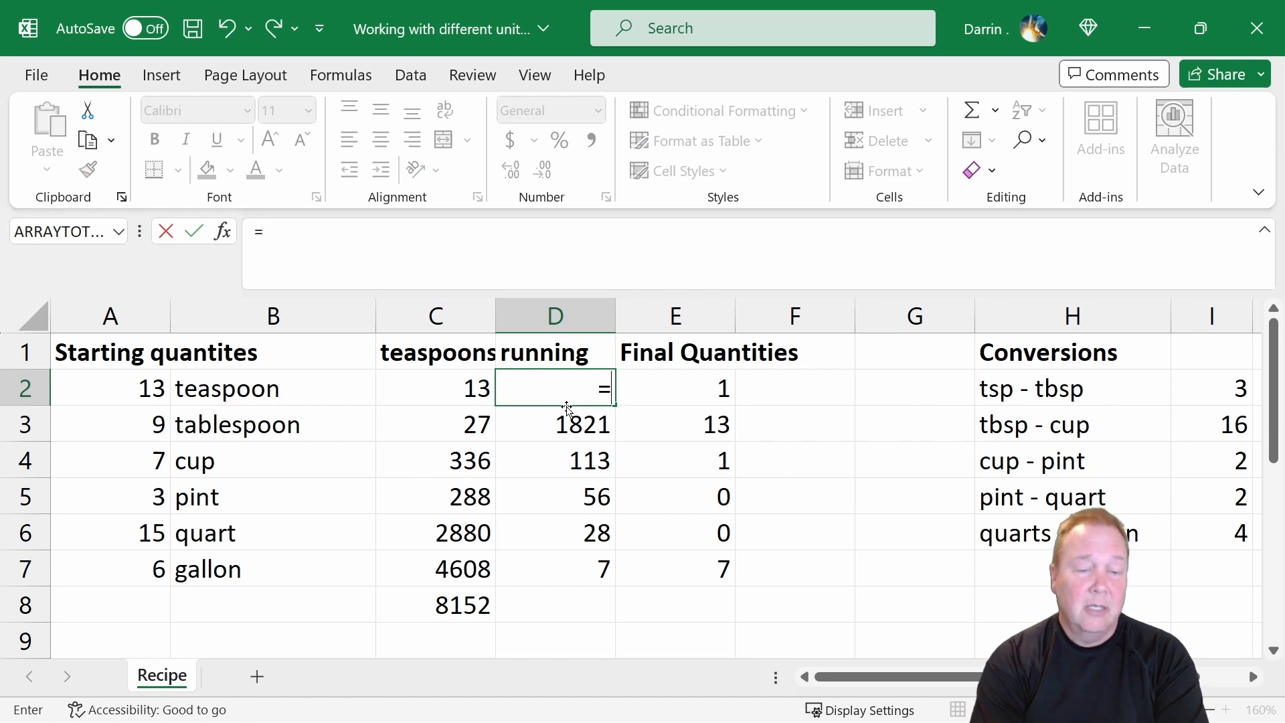
type("c8")
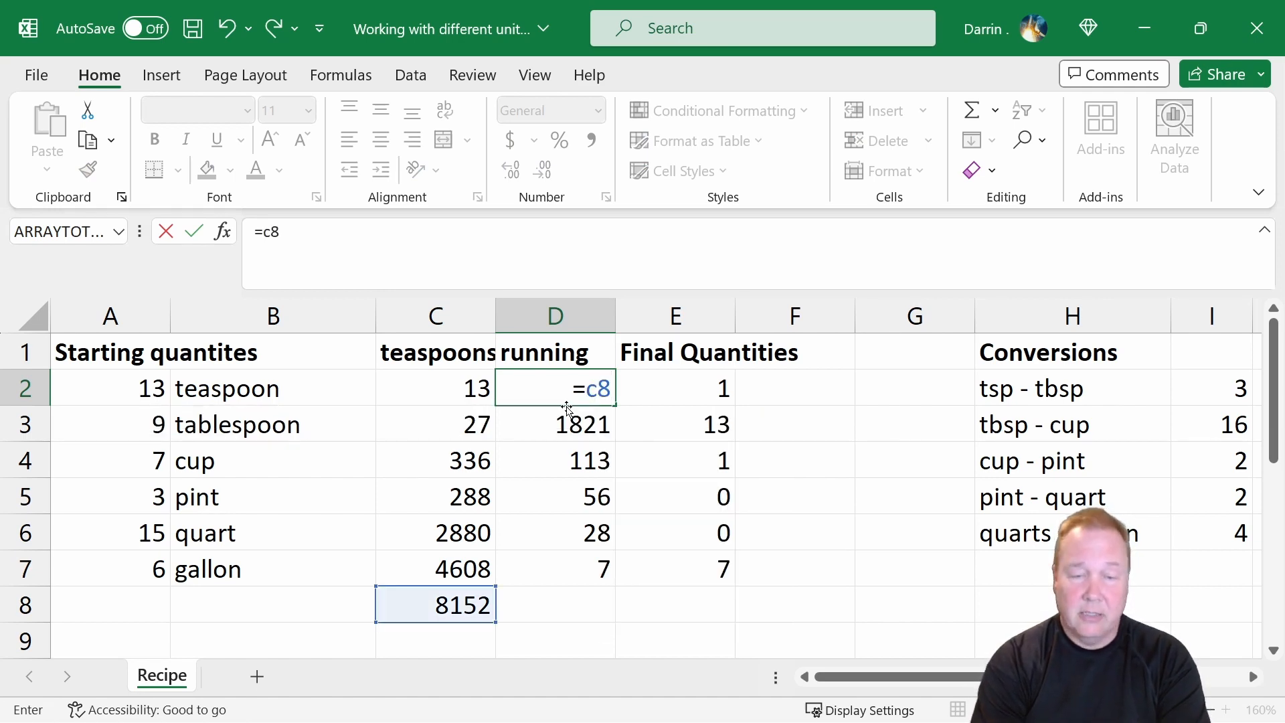
key("Return")
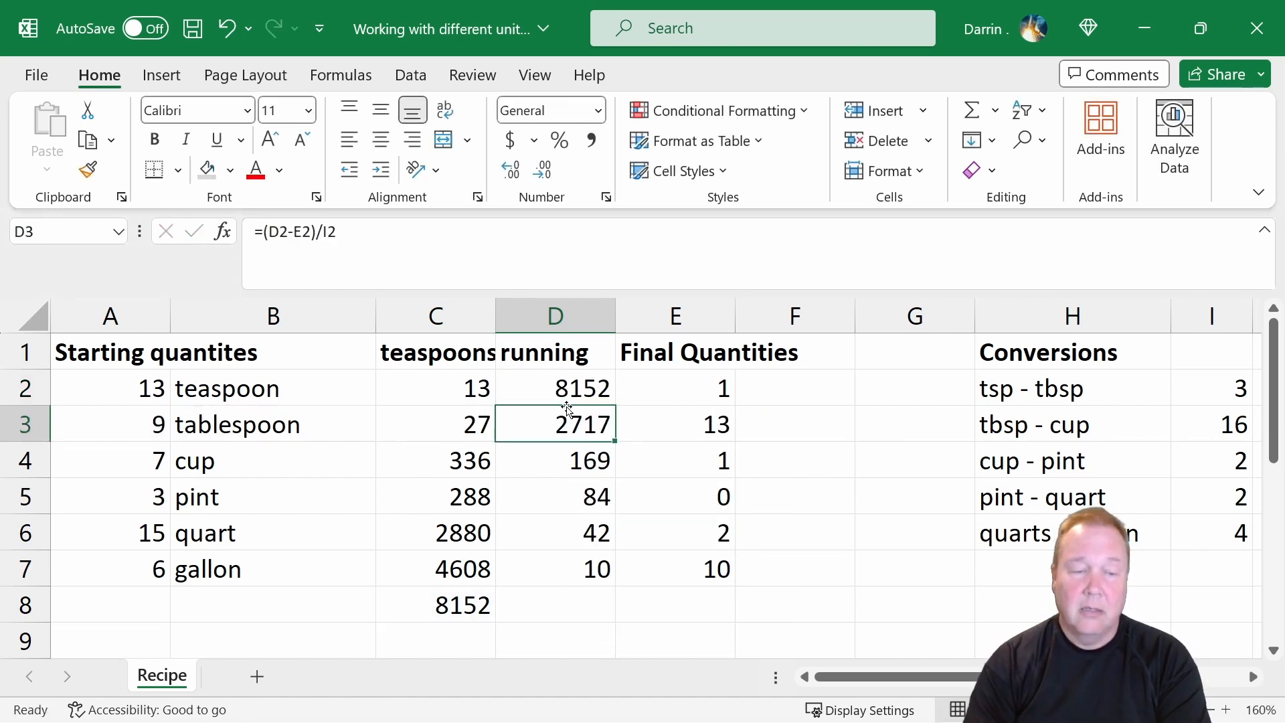
Change the starting pint quantity in A5 to 12.
left_click(158, 495)
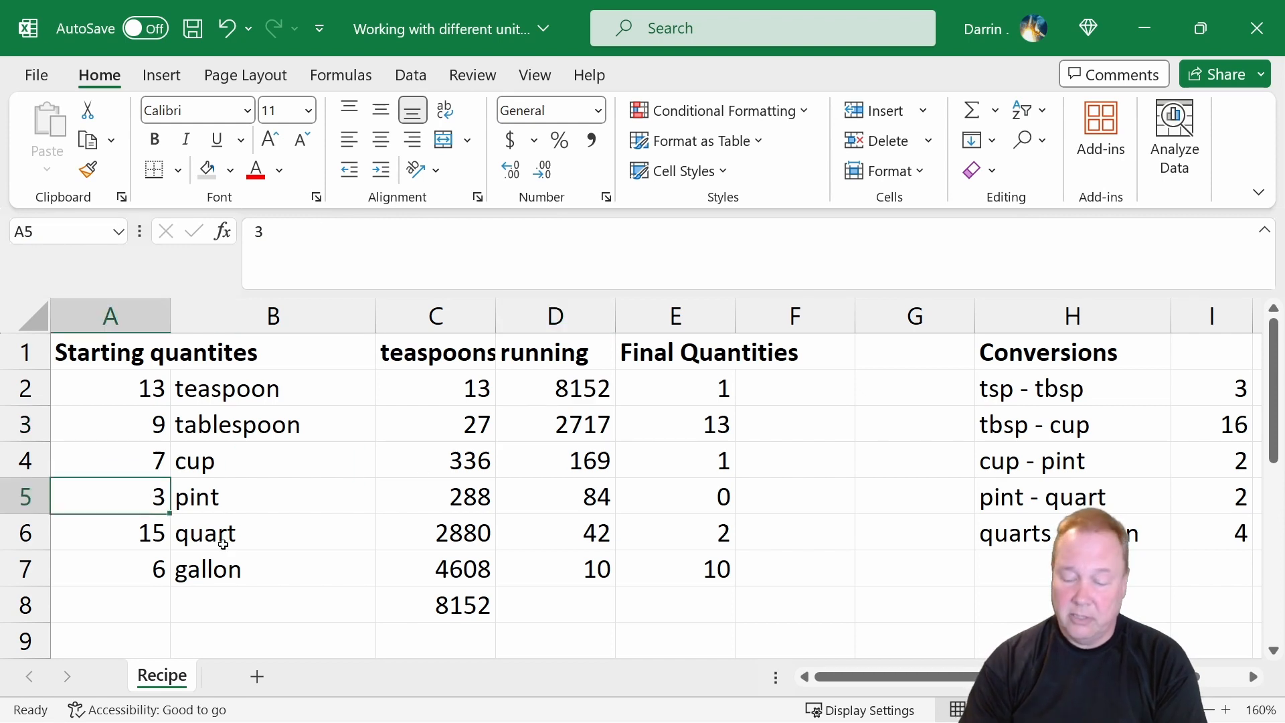
type("12")
key("Return")
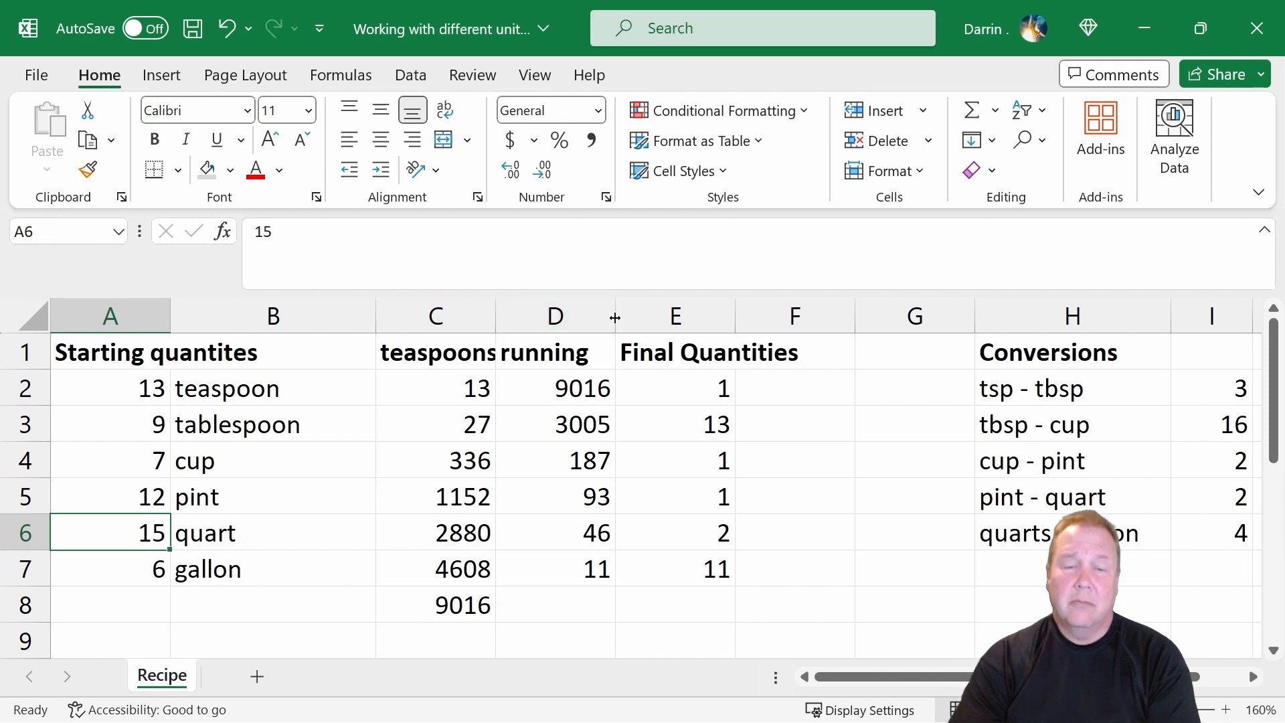
Hide the helper columns C and D and the conversion table columns H and I.
left_click_drag(613, 316, 364, 324)
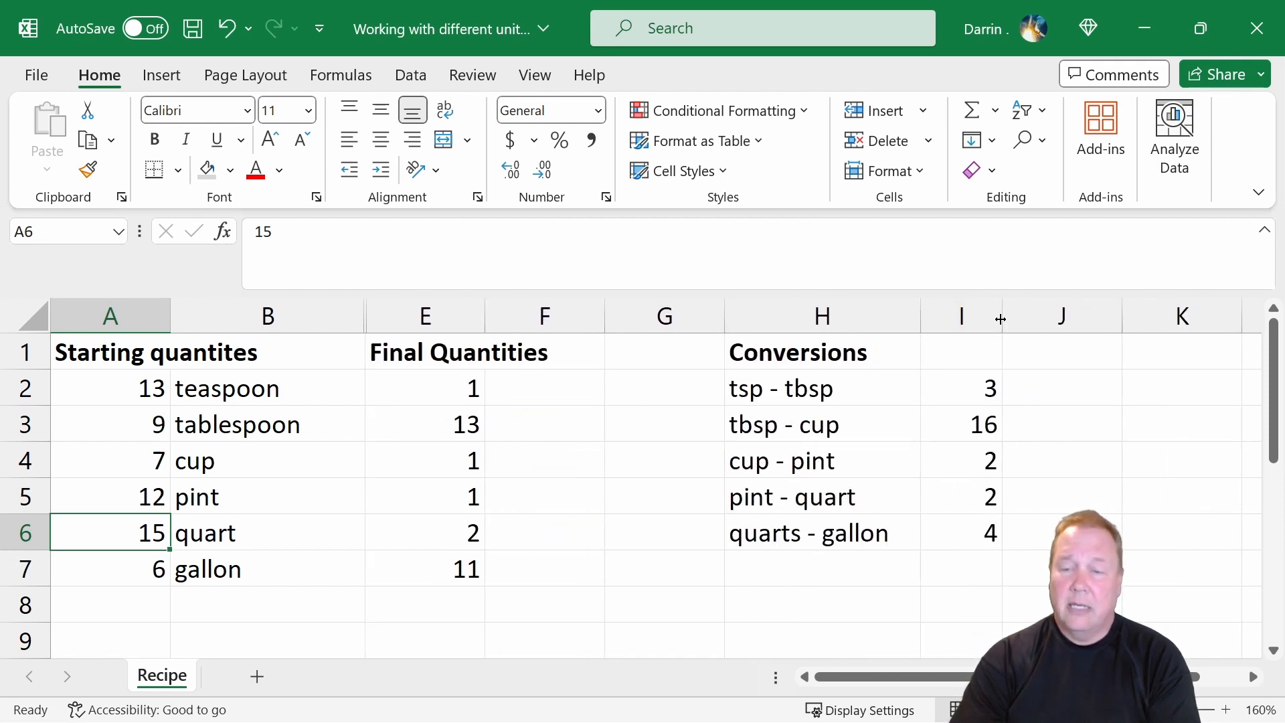
left_click_drag(1002, 318, 714, 325)
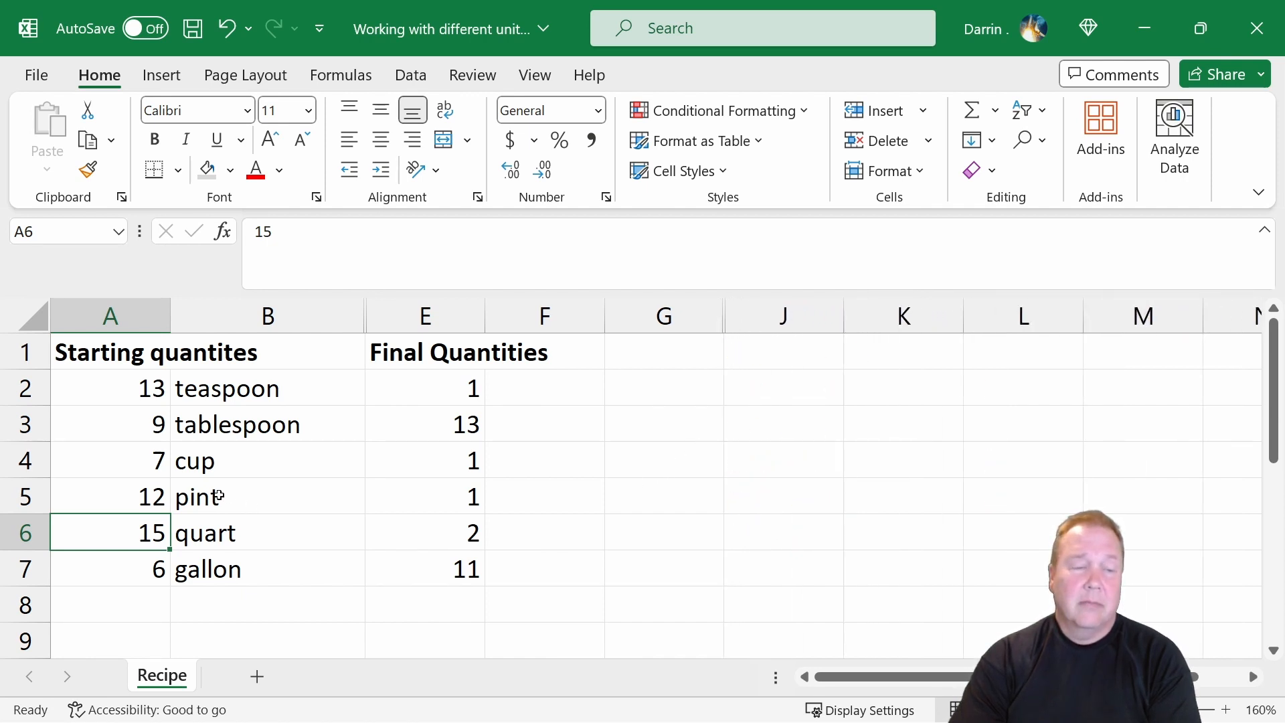
Change the starting cup quantity in A4 to 2.
left_click(152, 460)
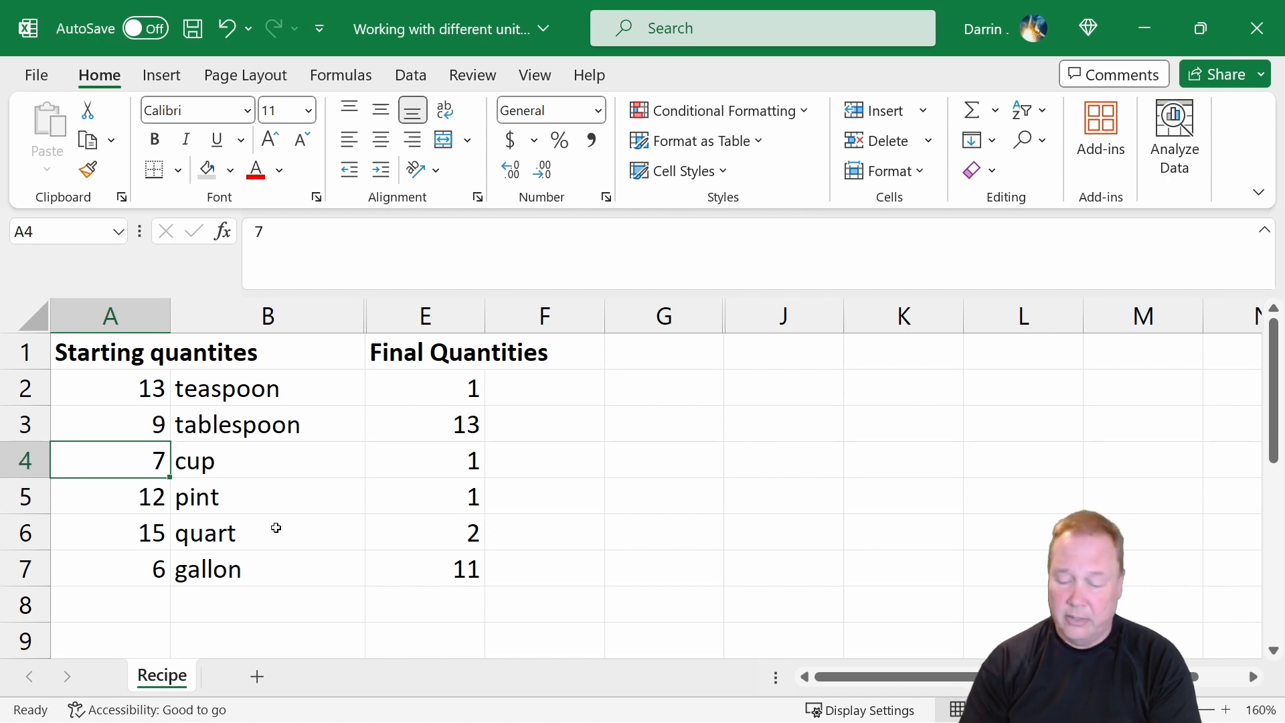
type("2")
key("Return")
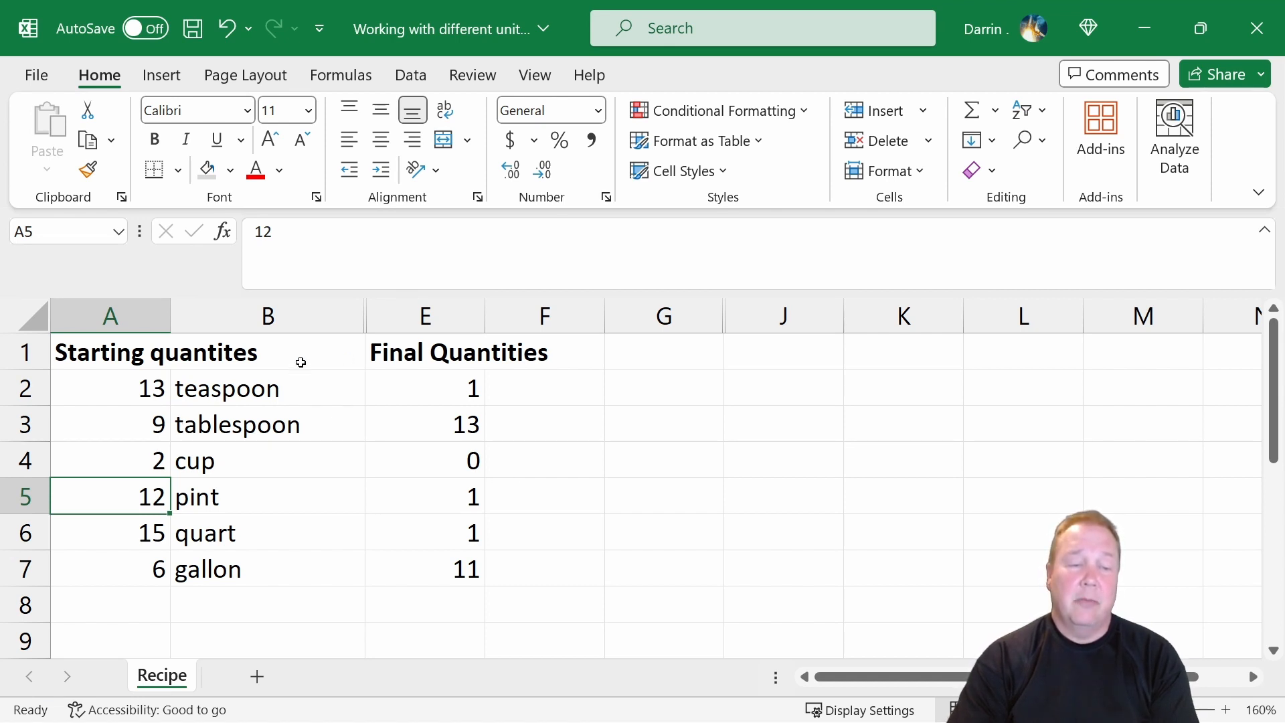
left_click_drag(474, 572, 79, 356)
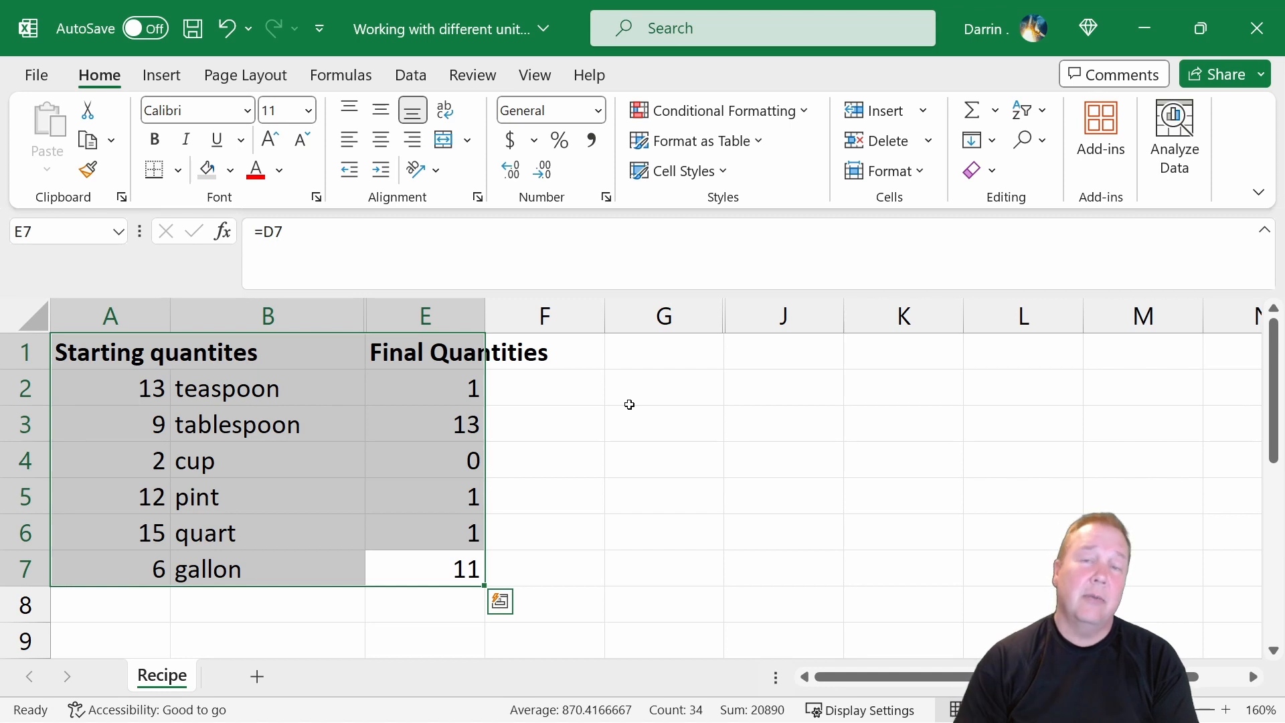